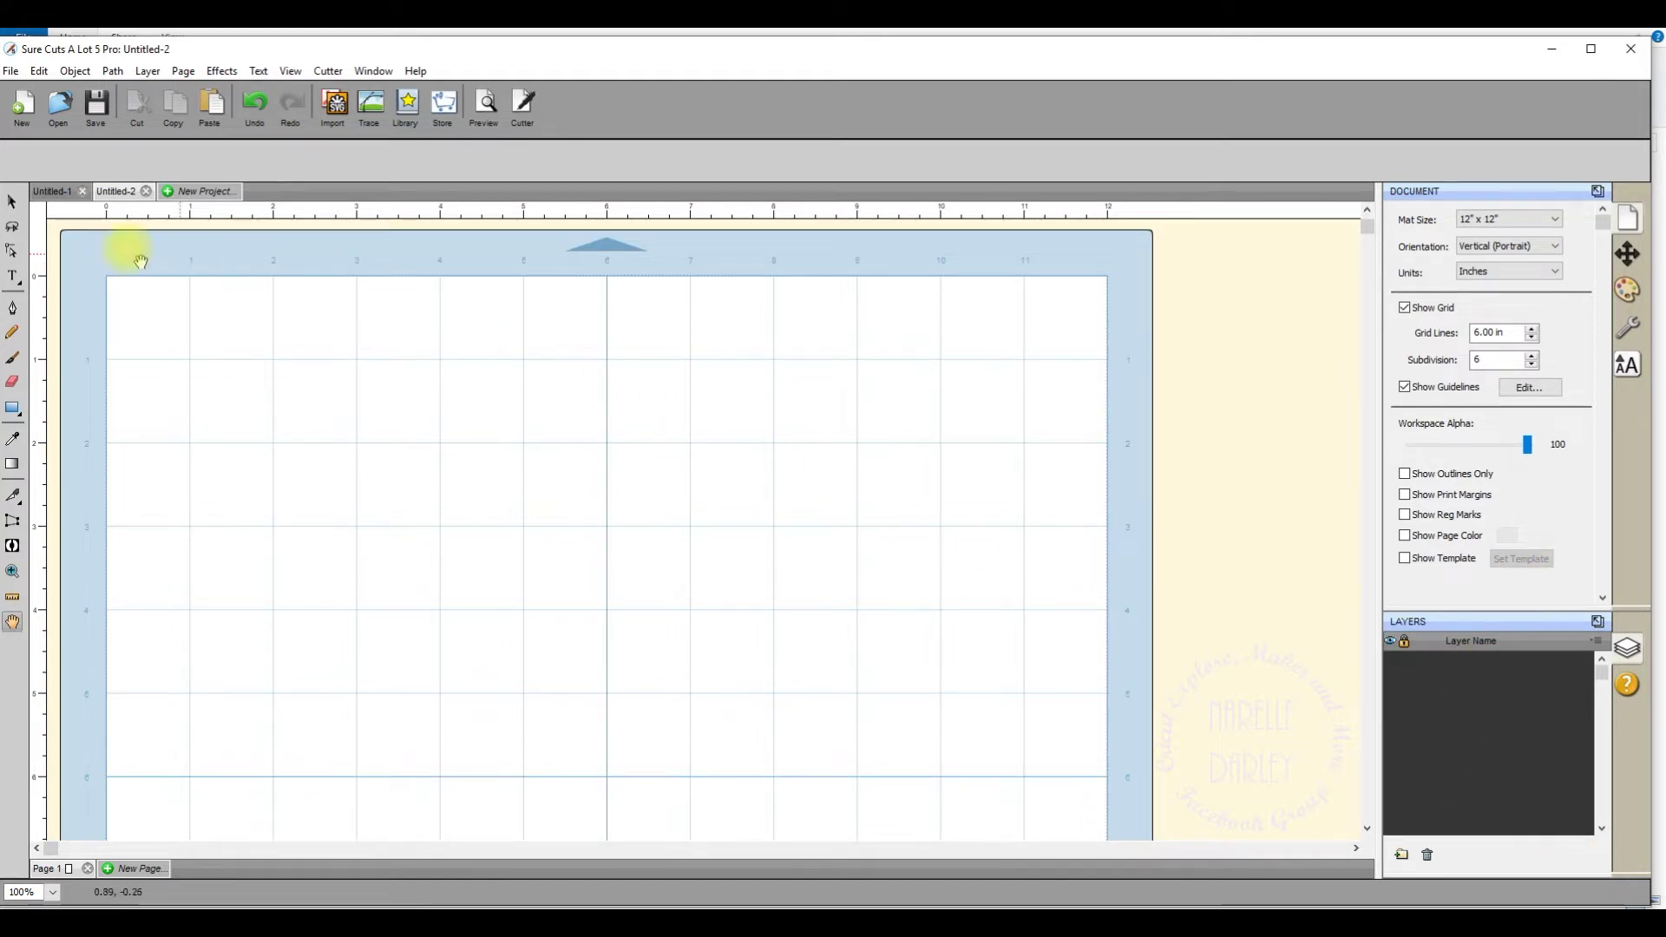
Add the text "CREATE" in the Impact font in the upper-left area of the mat.
left_click(12, 279)
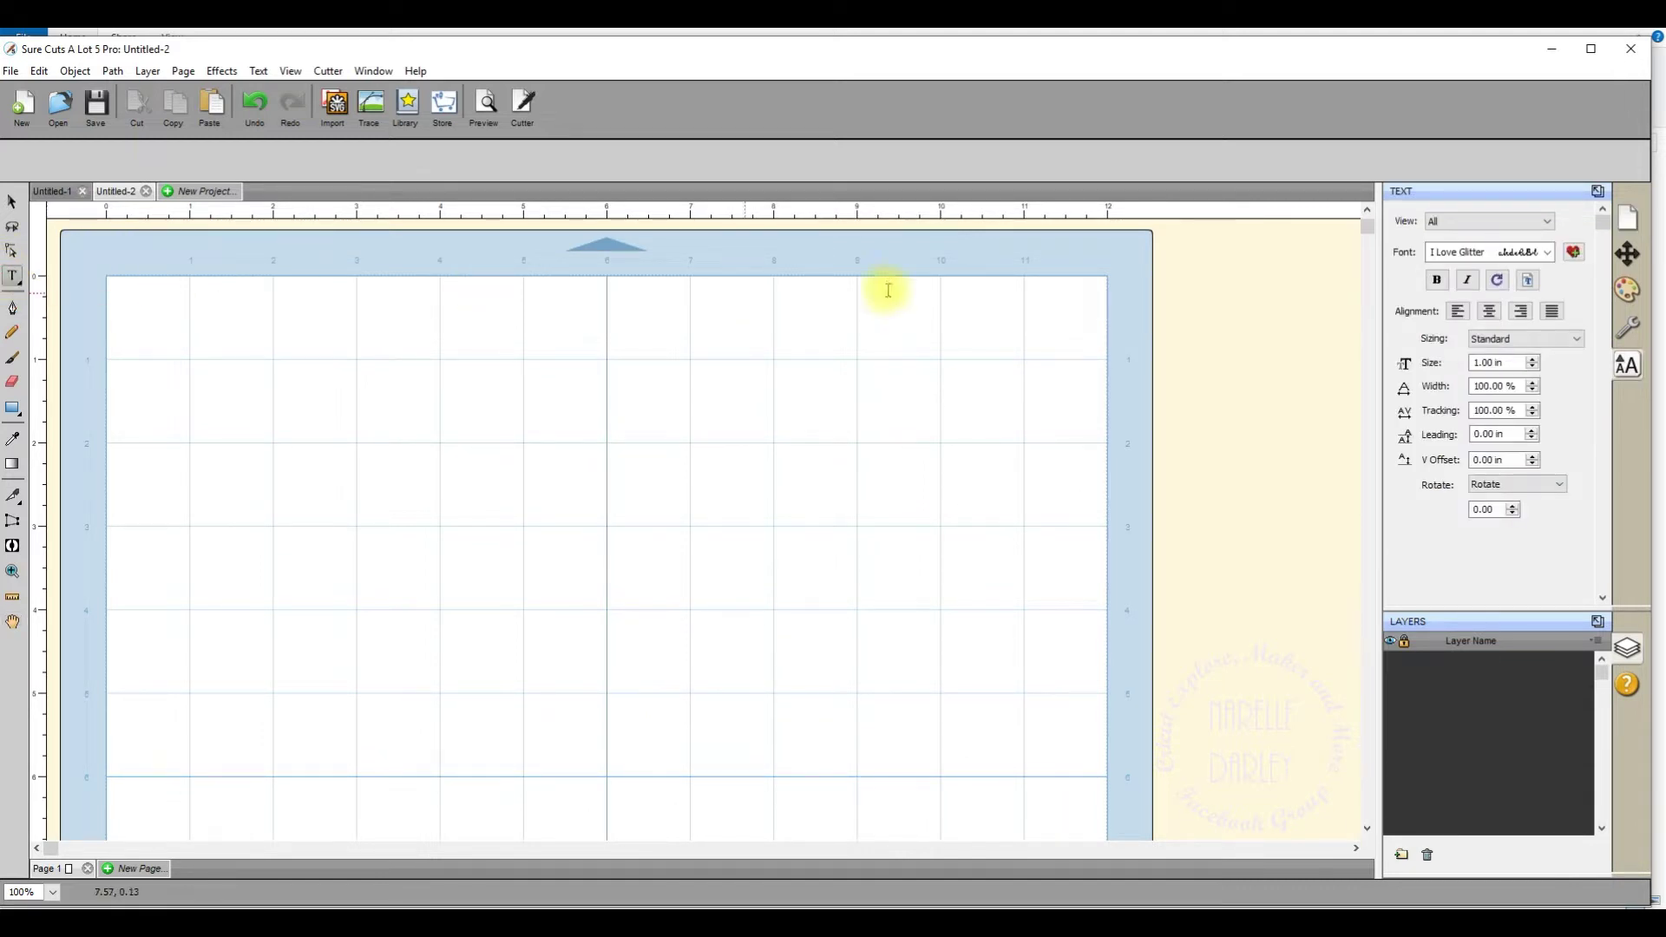
left_click(1550, 260)
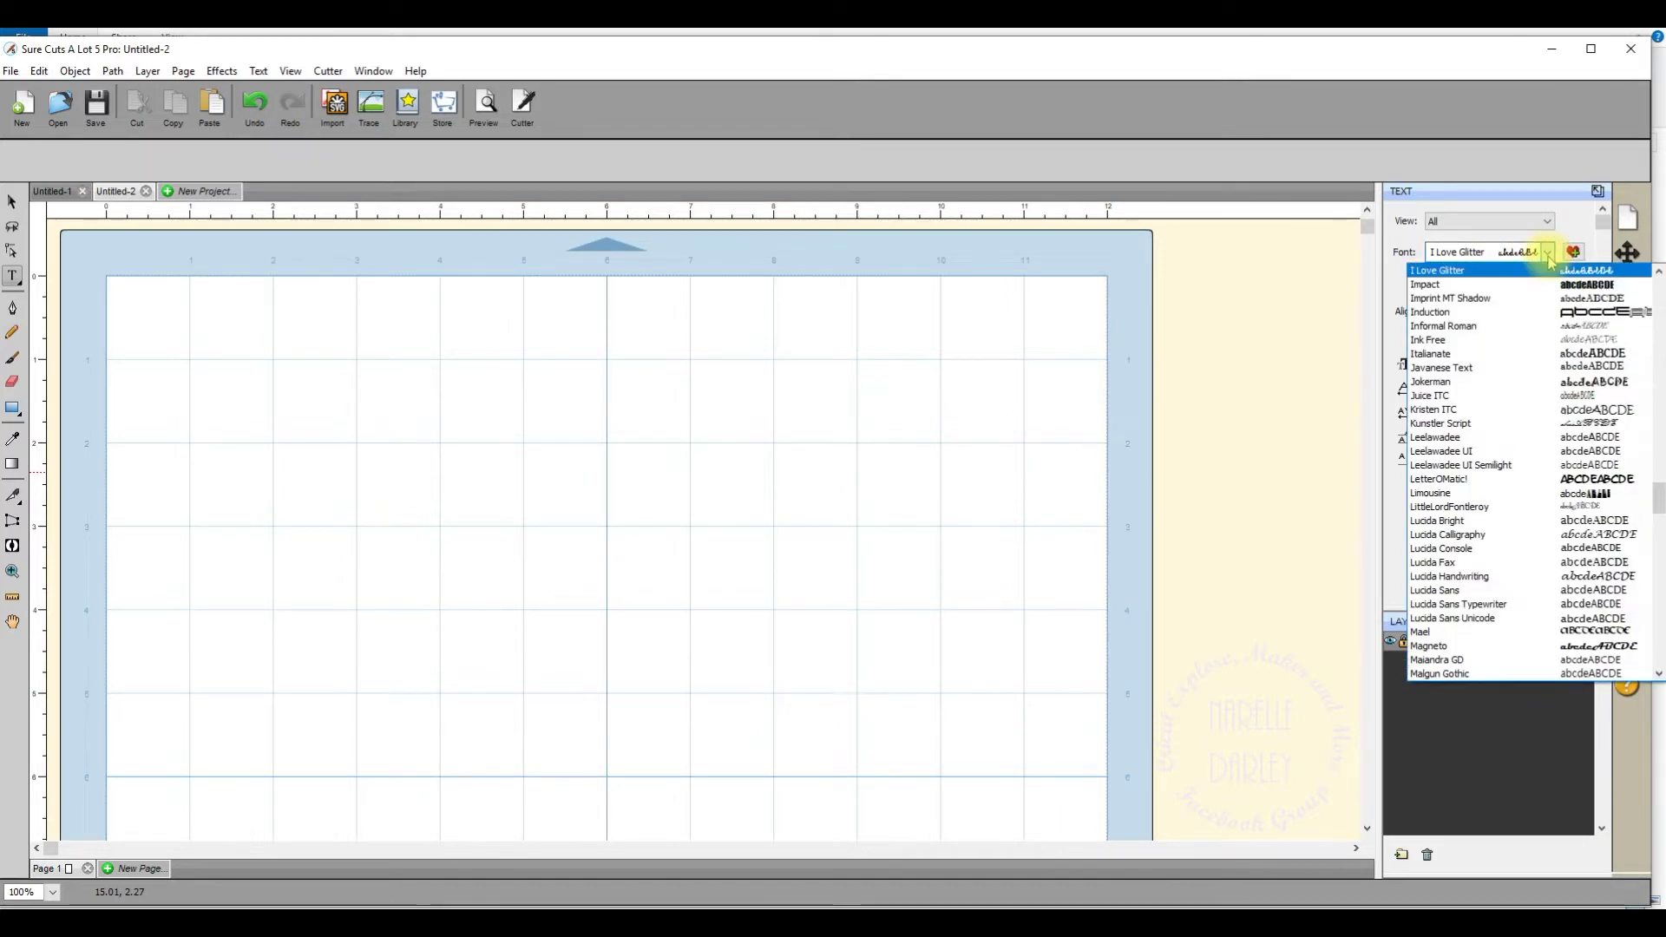
left_click(1432, 287)
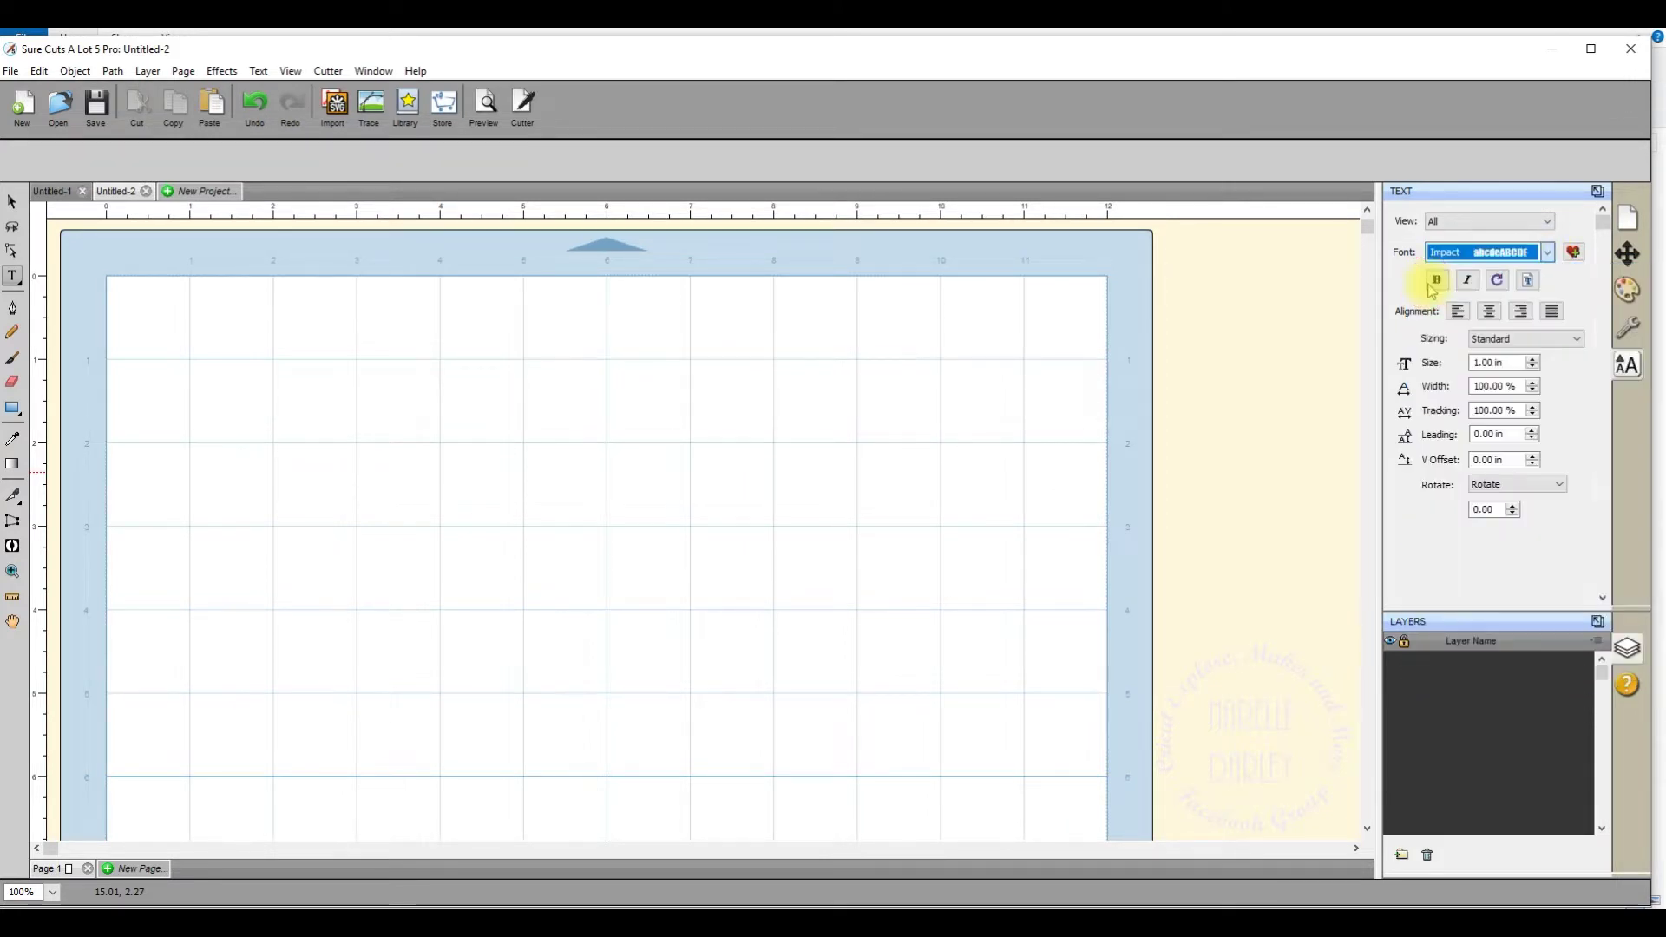
left_click(209, 436)
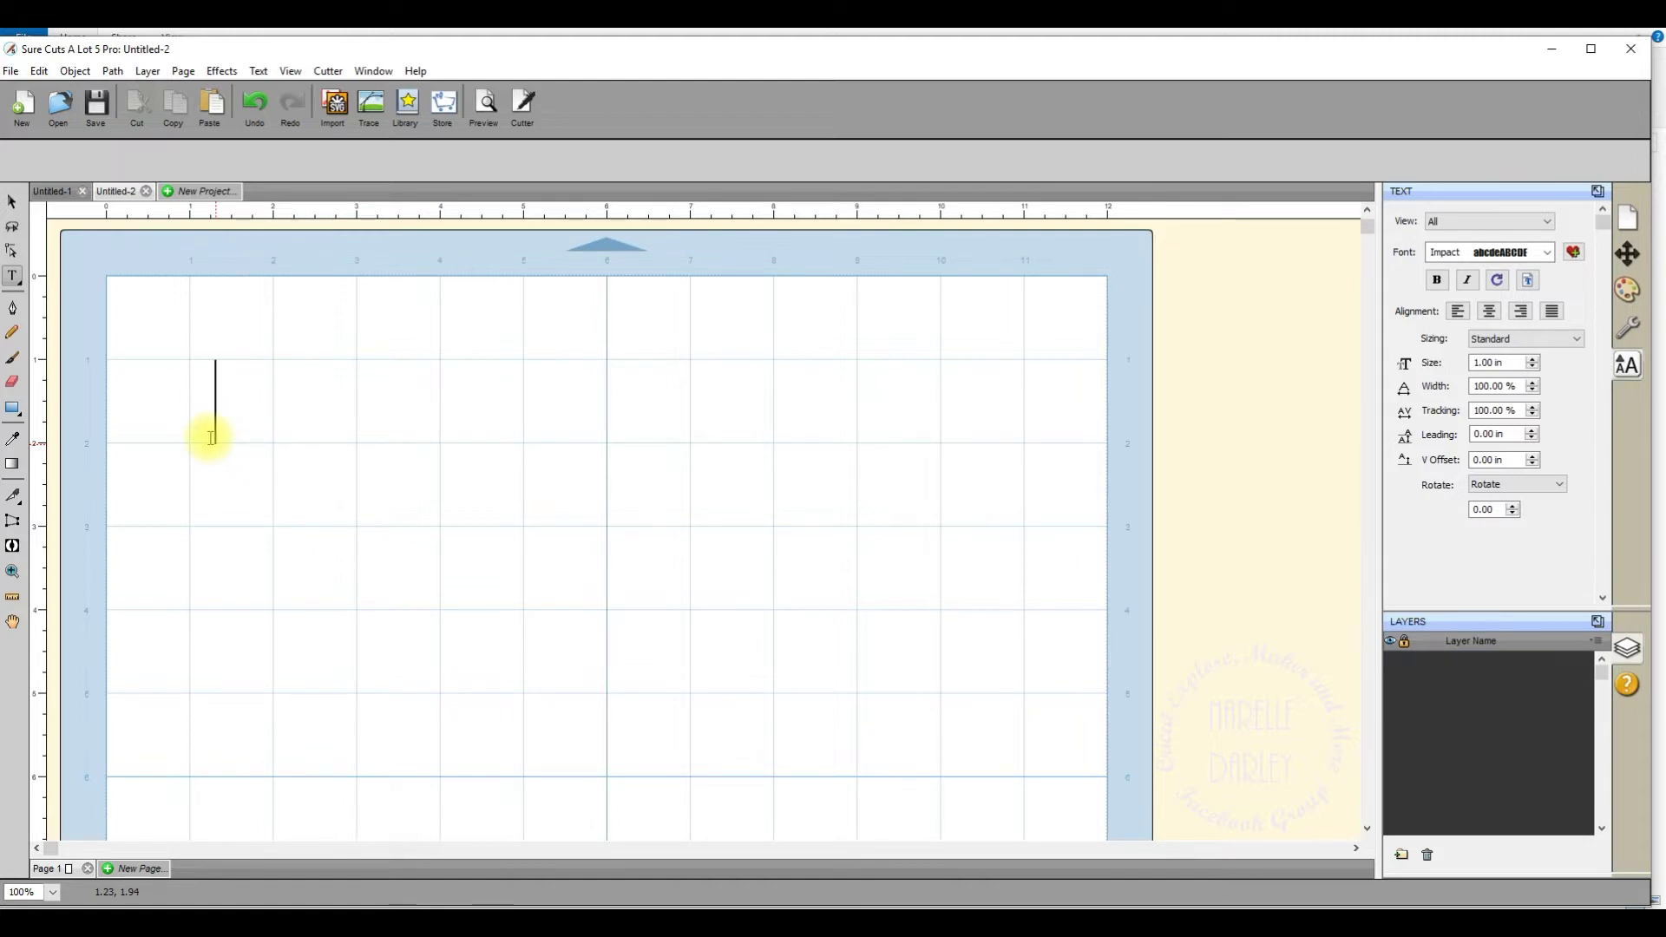
type("CREATE")
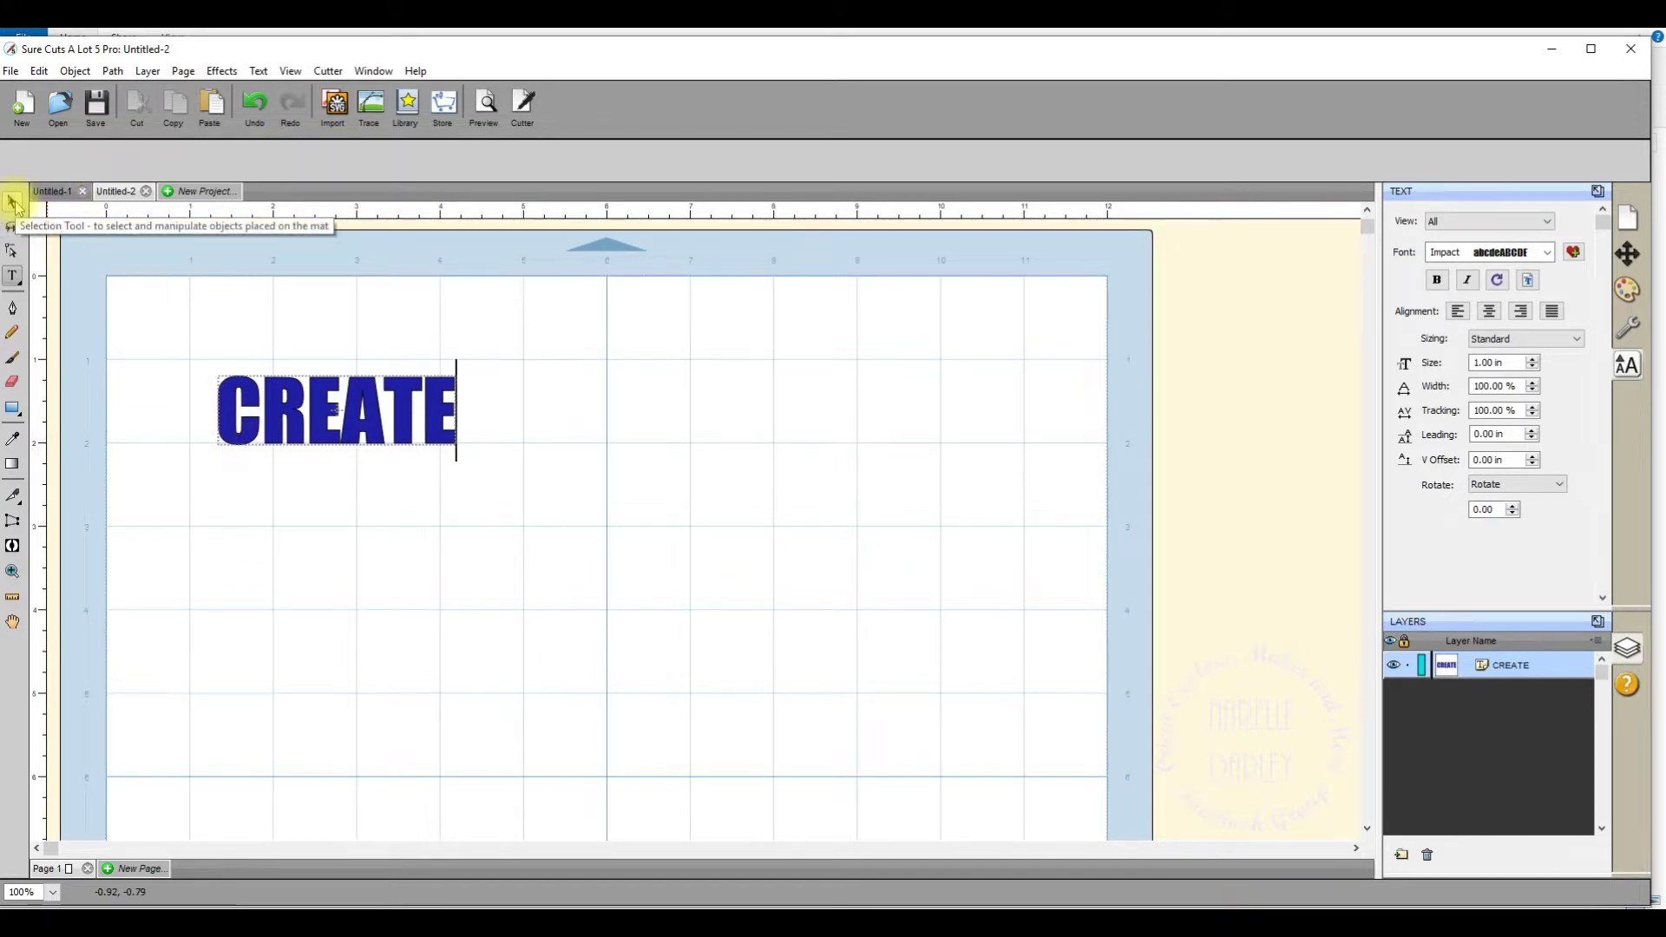
Enlarge the CREATE text to about 9.5 in wide and position it near the top of the mat.
left_click(13, 203)
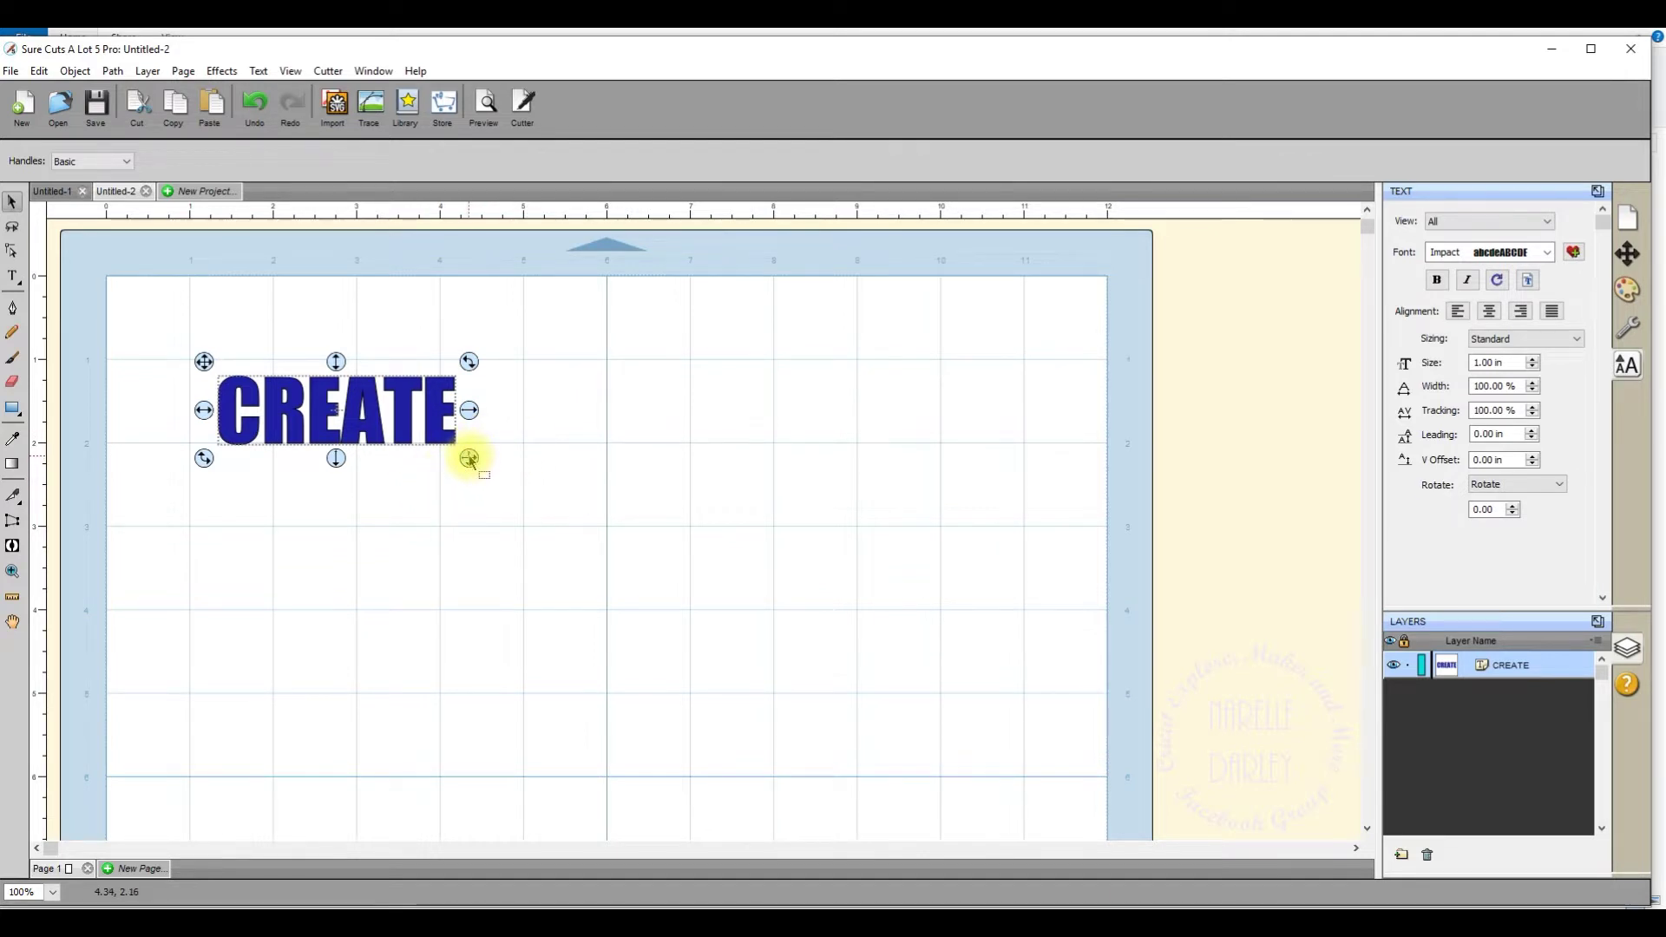
left_click_drag(469, 458, 1025, 612)
left_click_drag(674, 546, 647, 494)
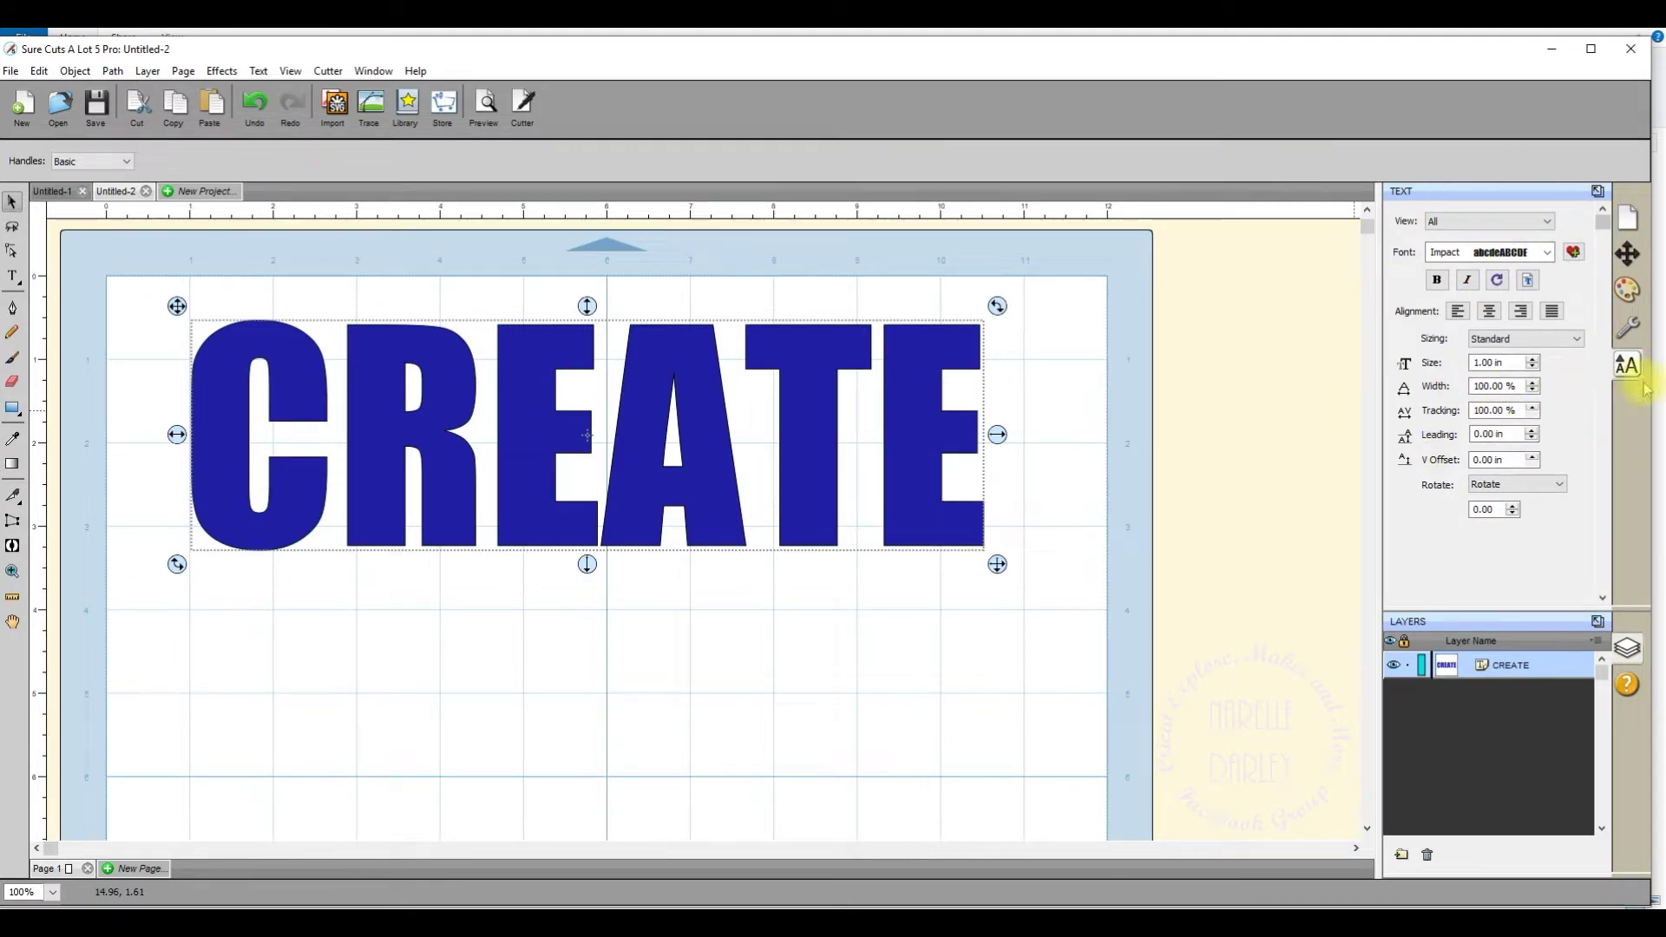
Try tightening the CREATE text's tracking to 90%, and restore it to 100%.
left_click(1533, 417)
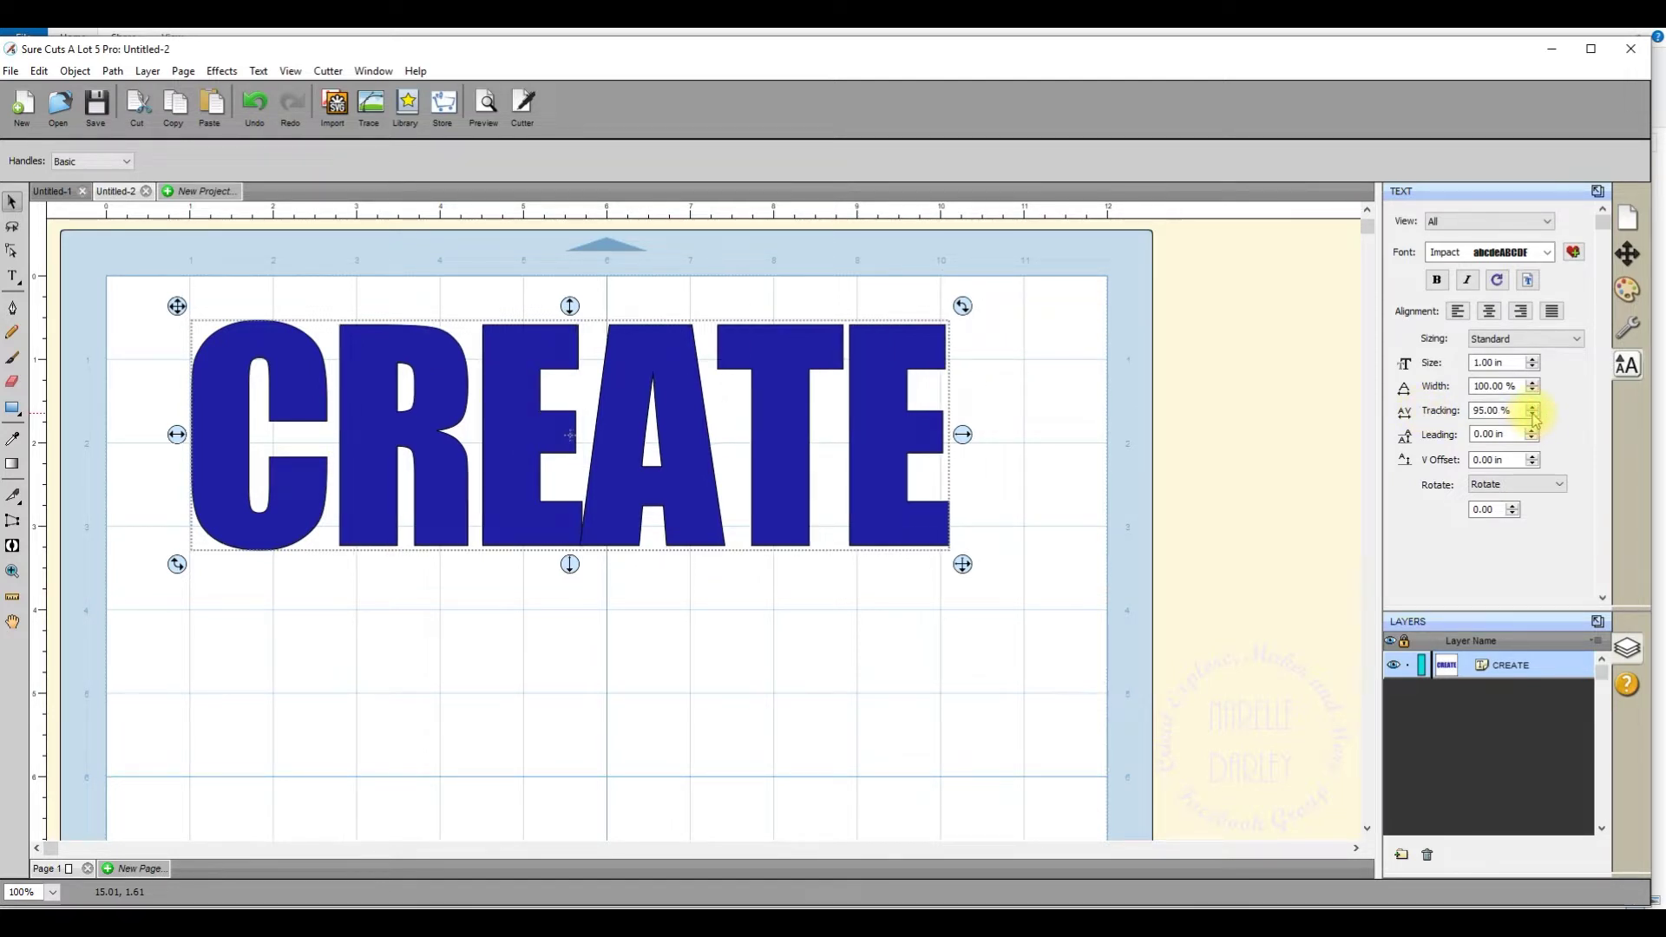
left_click(1532, 417)
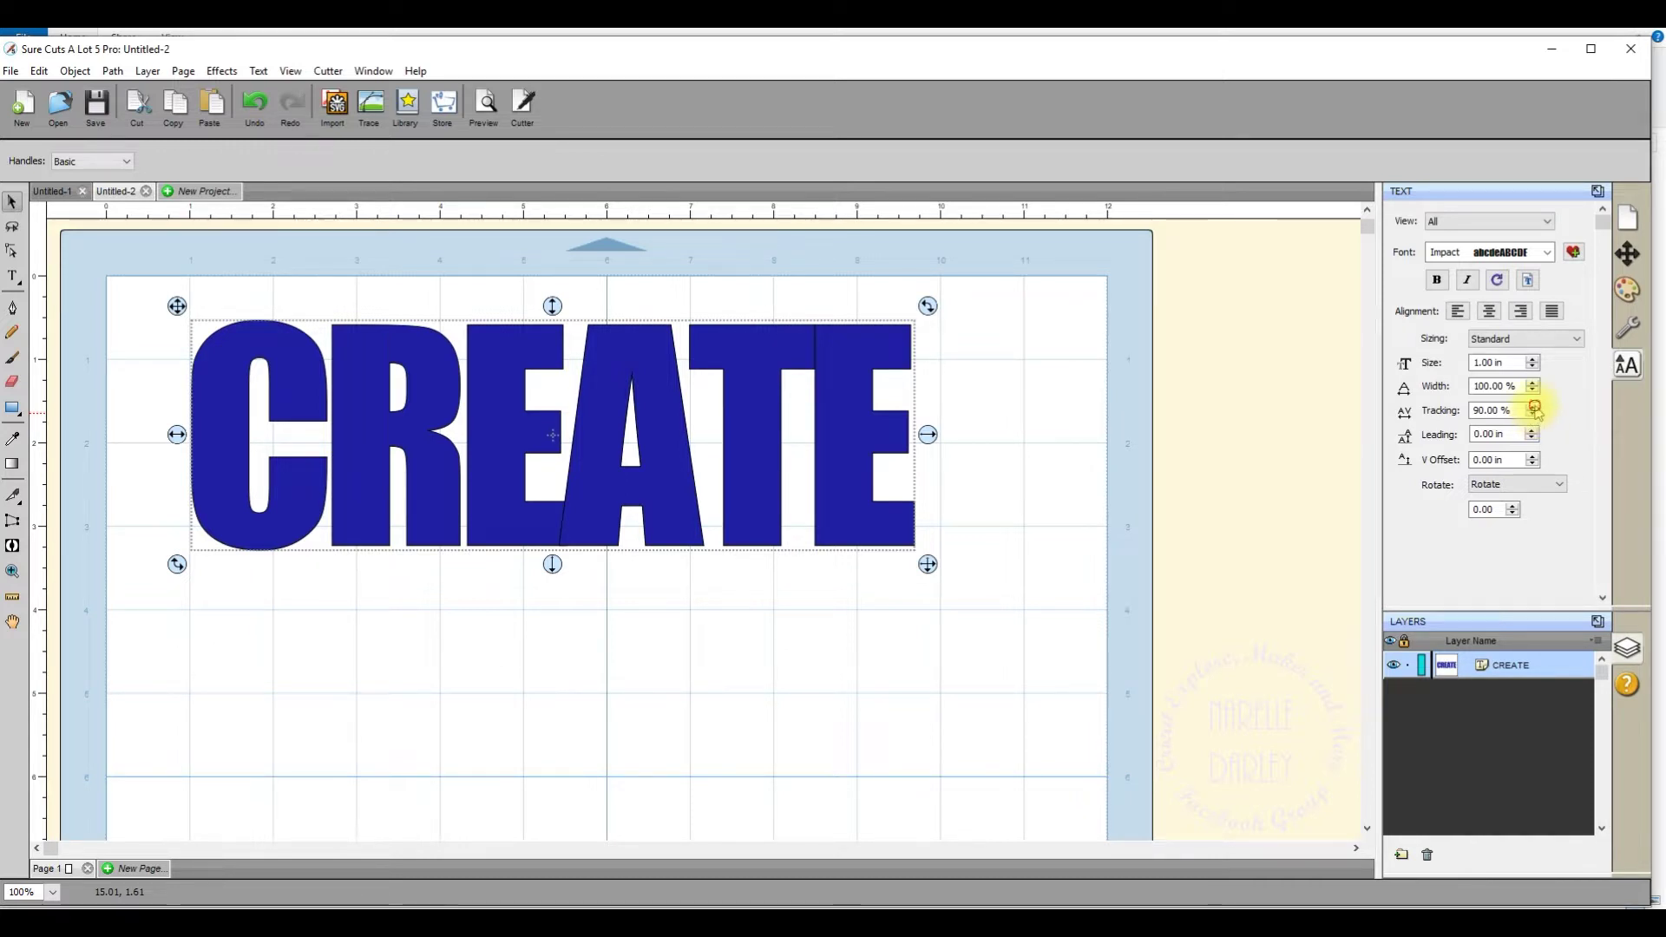
left_click(1532, 407)
left_click(1533, 407)
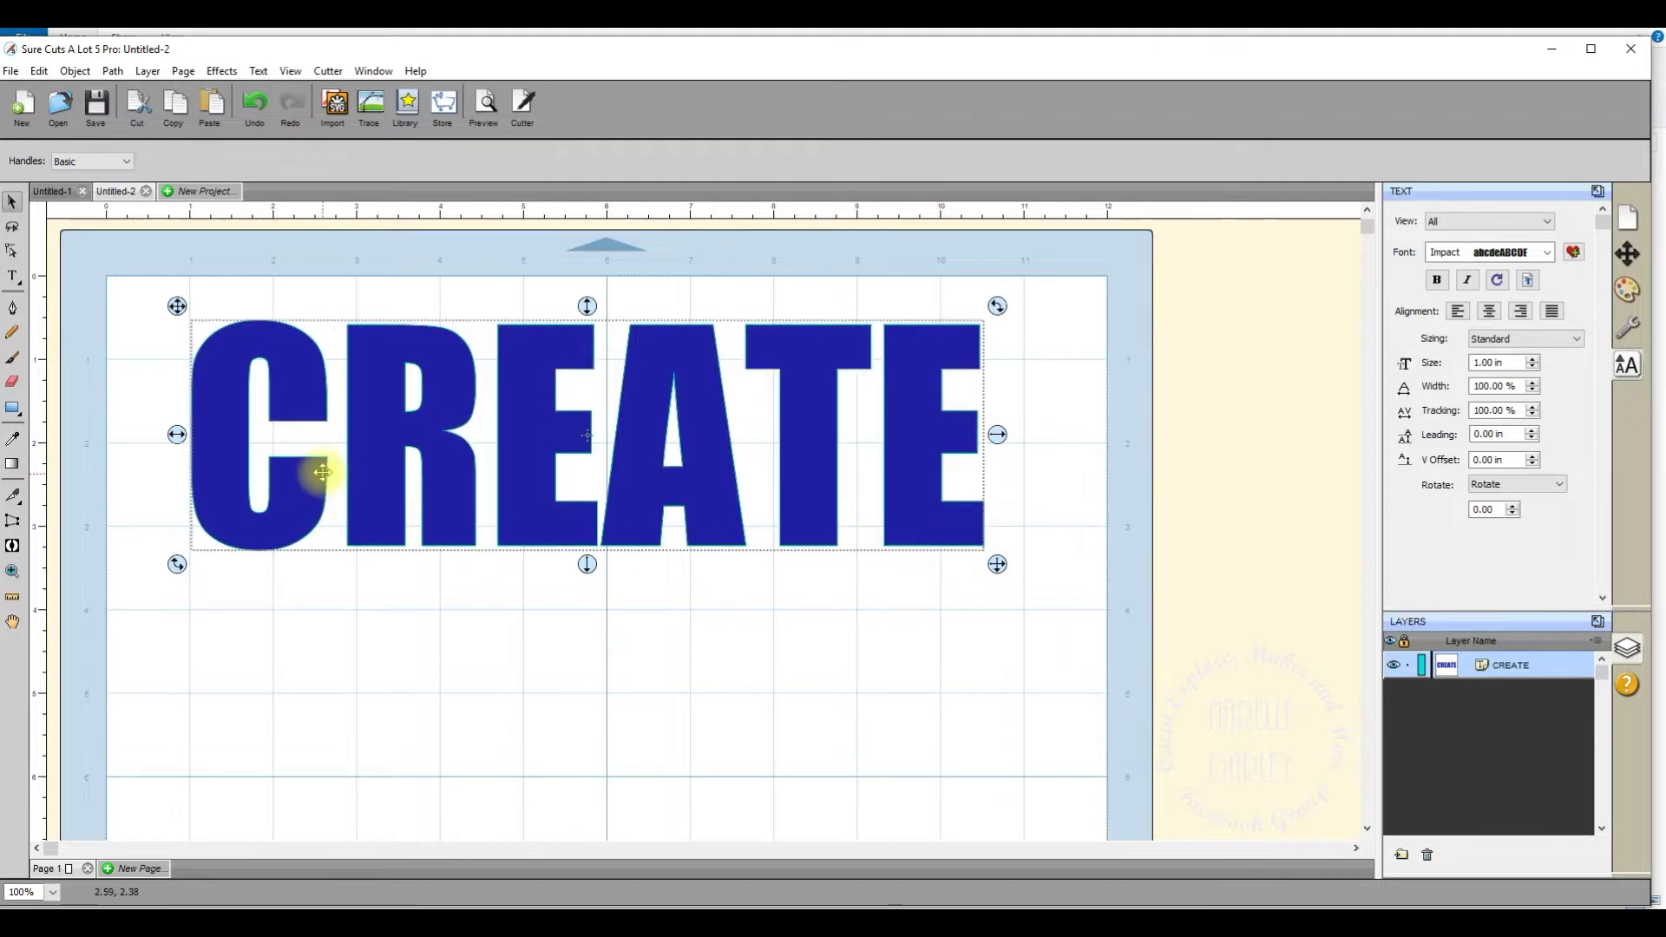
Ungroup the CREATE text into separate letters and shift the R and C slightly right to close the gaps.
left_click(74, 71)
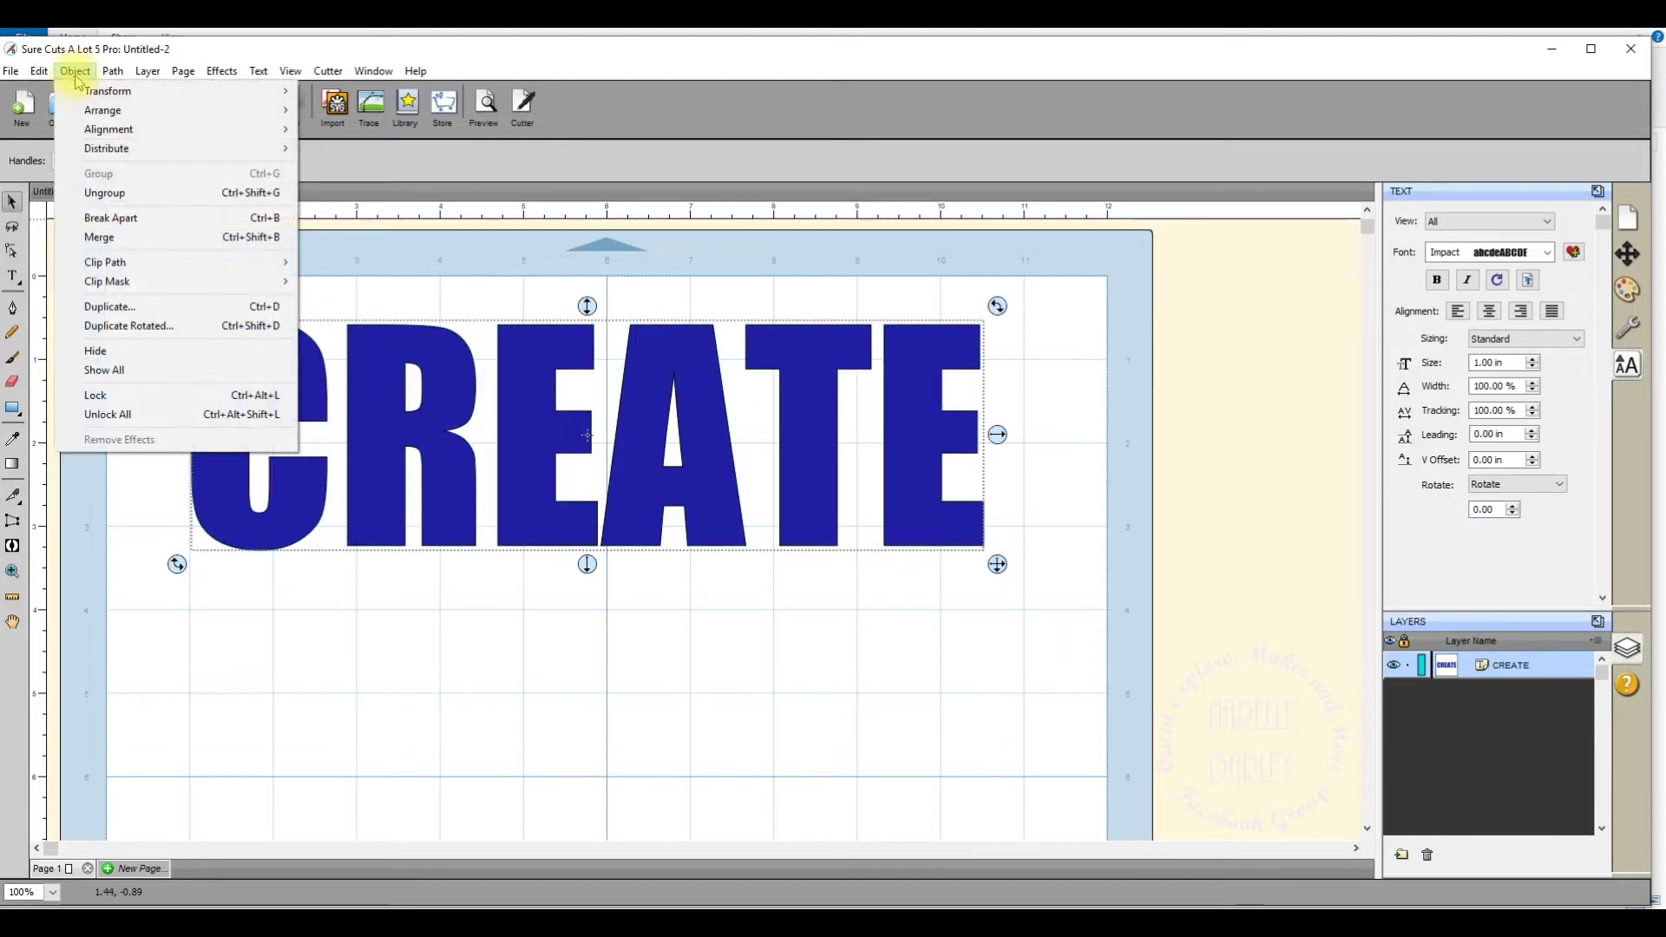
left_click(105, 195)
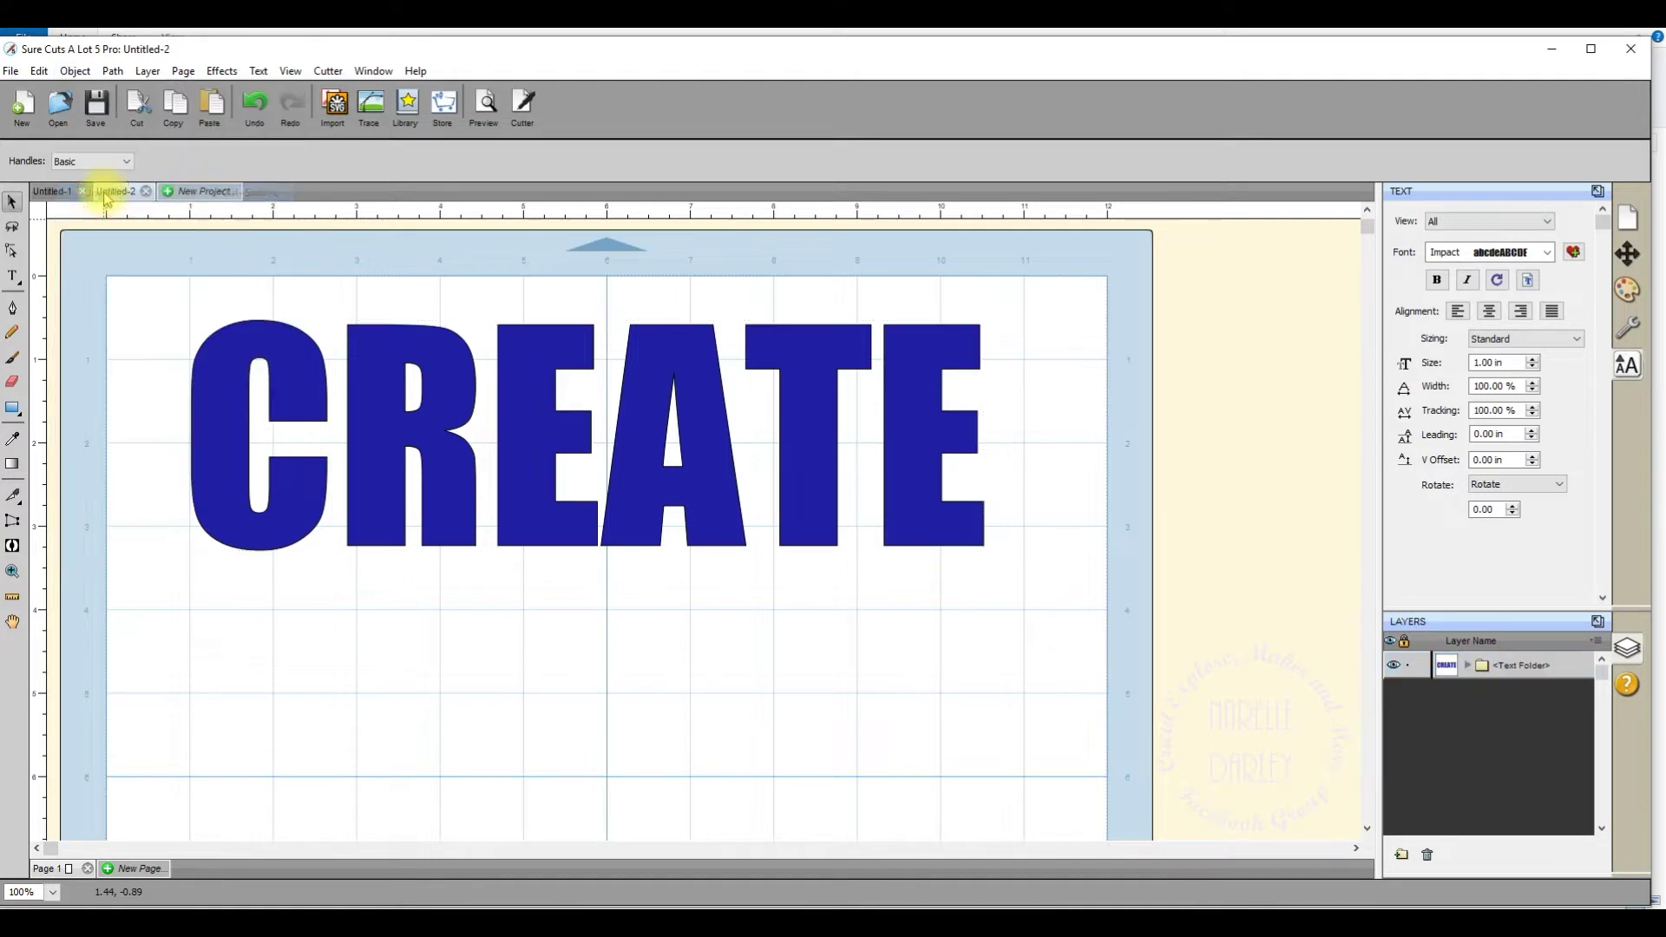
left_click(211, 412)
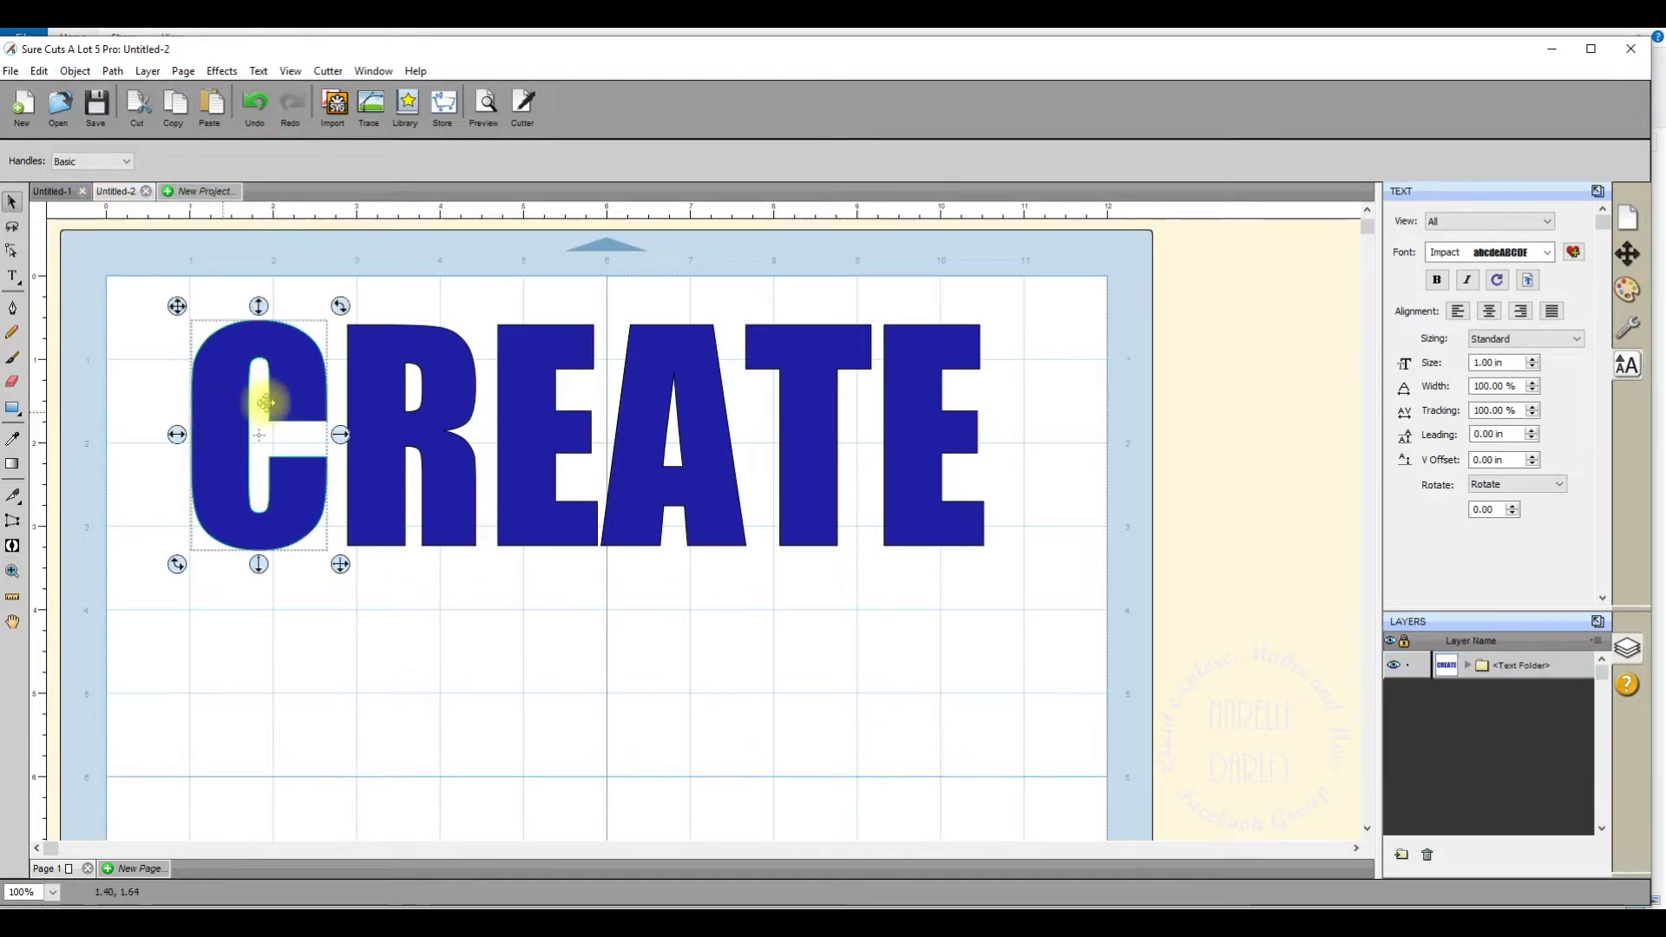
left_click(446, 387)
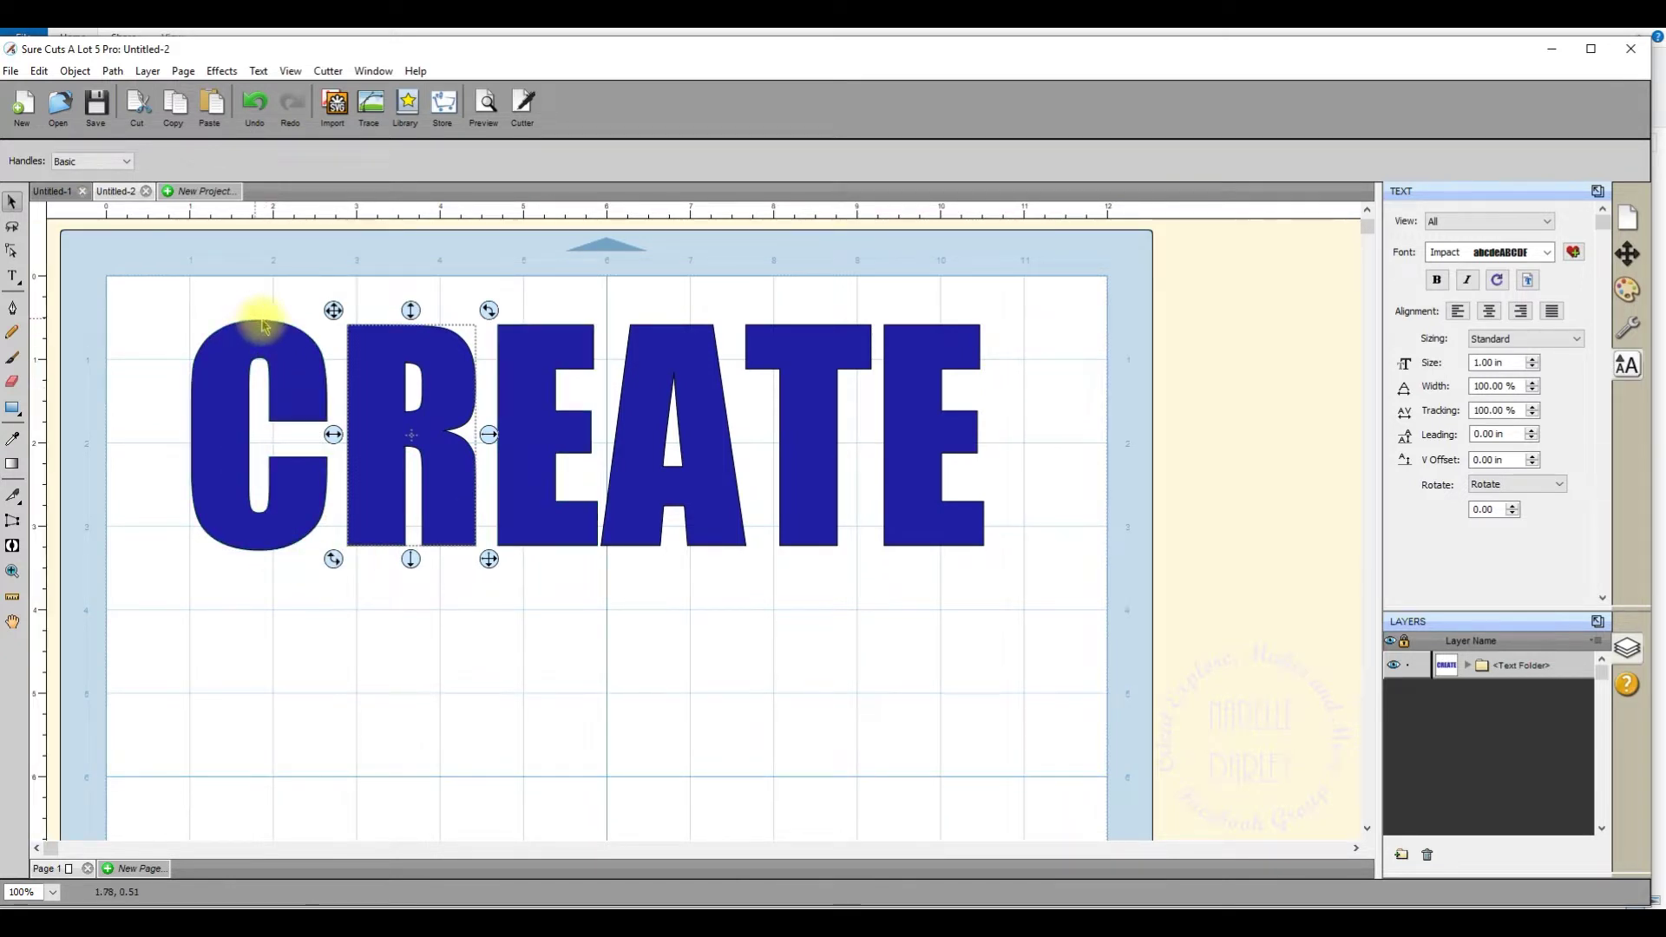
left_click_drag(439, 416, 446, 418)
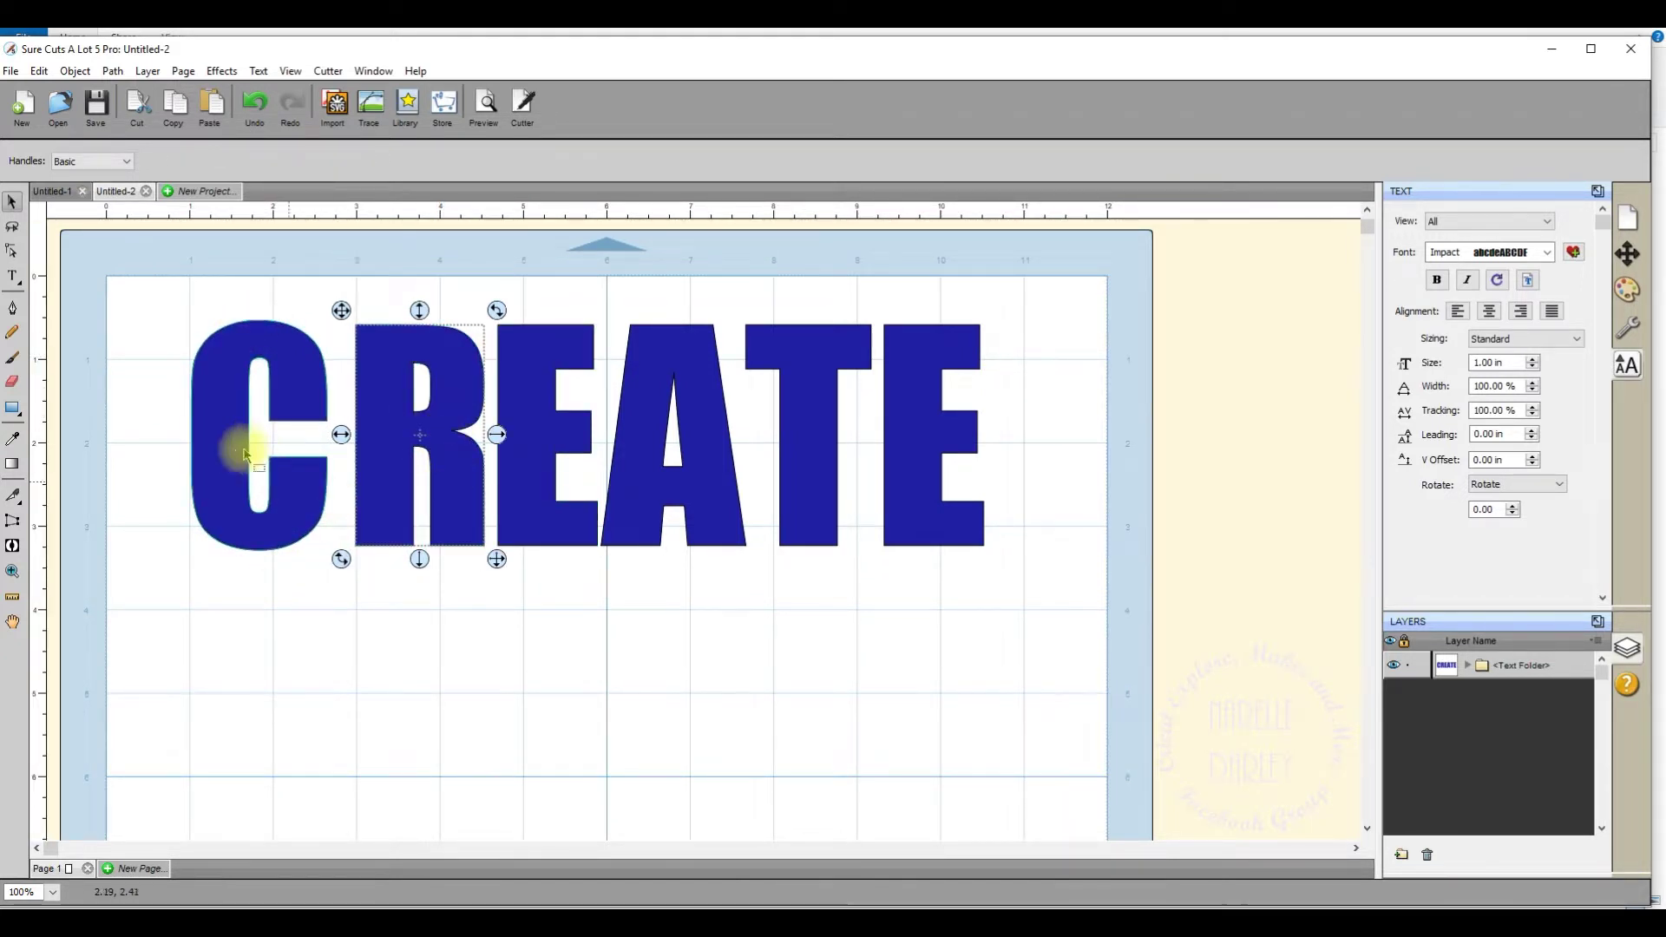
left_click_drag(231, 413, 247, 418)
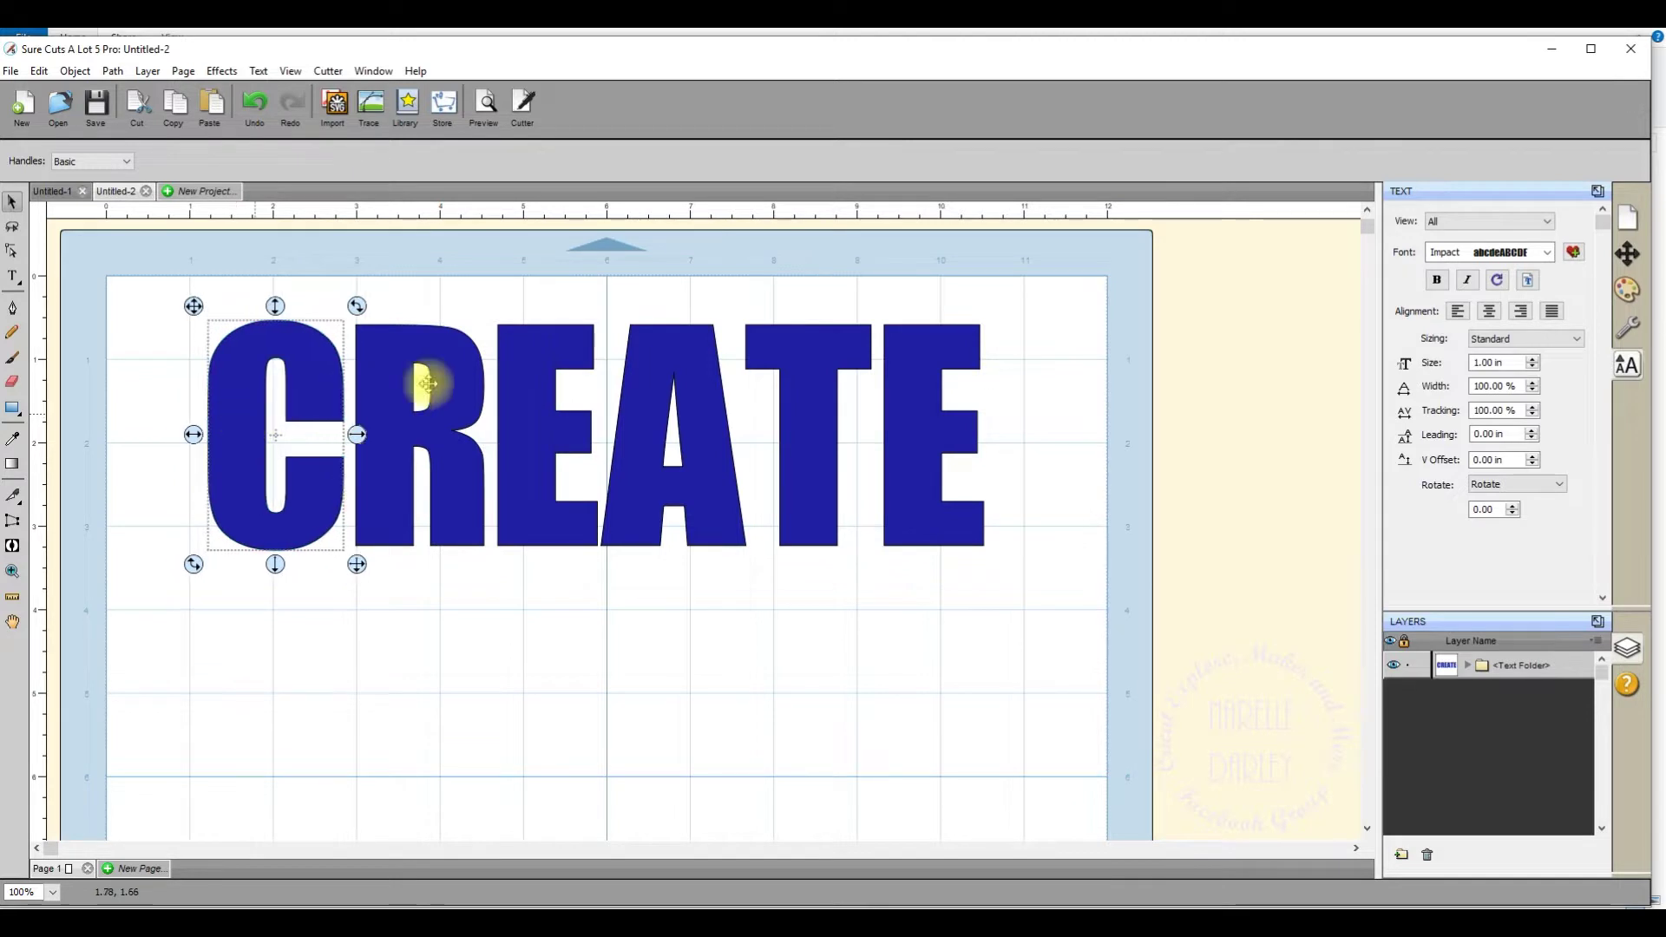
Nudge the T left until it overlaps the A, and nudge the final E left by the same amount.
left_click(789, 390)
key("Left")
key("Left")
key("Left")
key("Left")
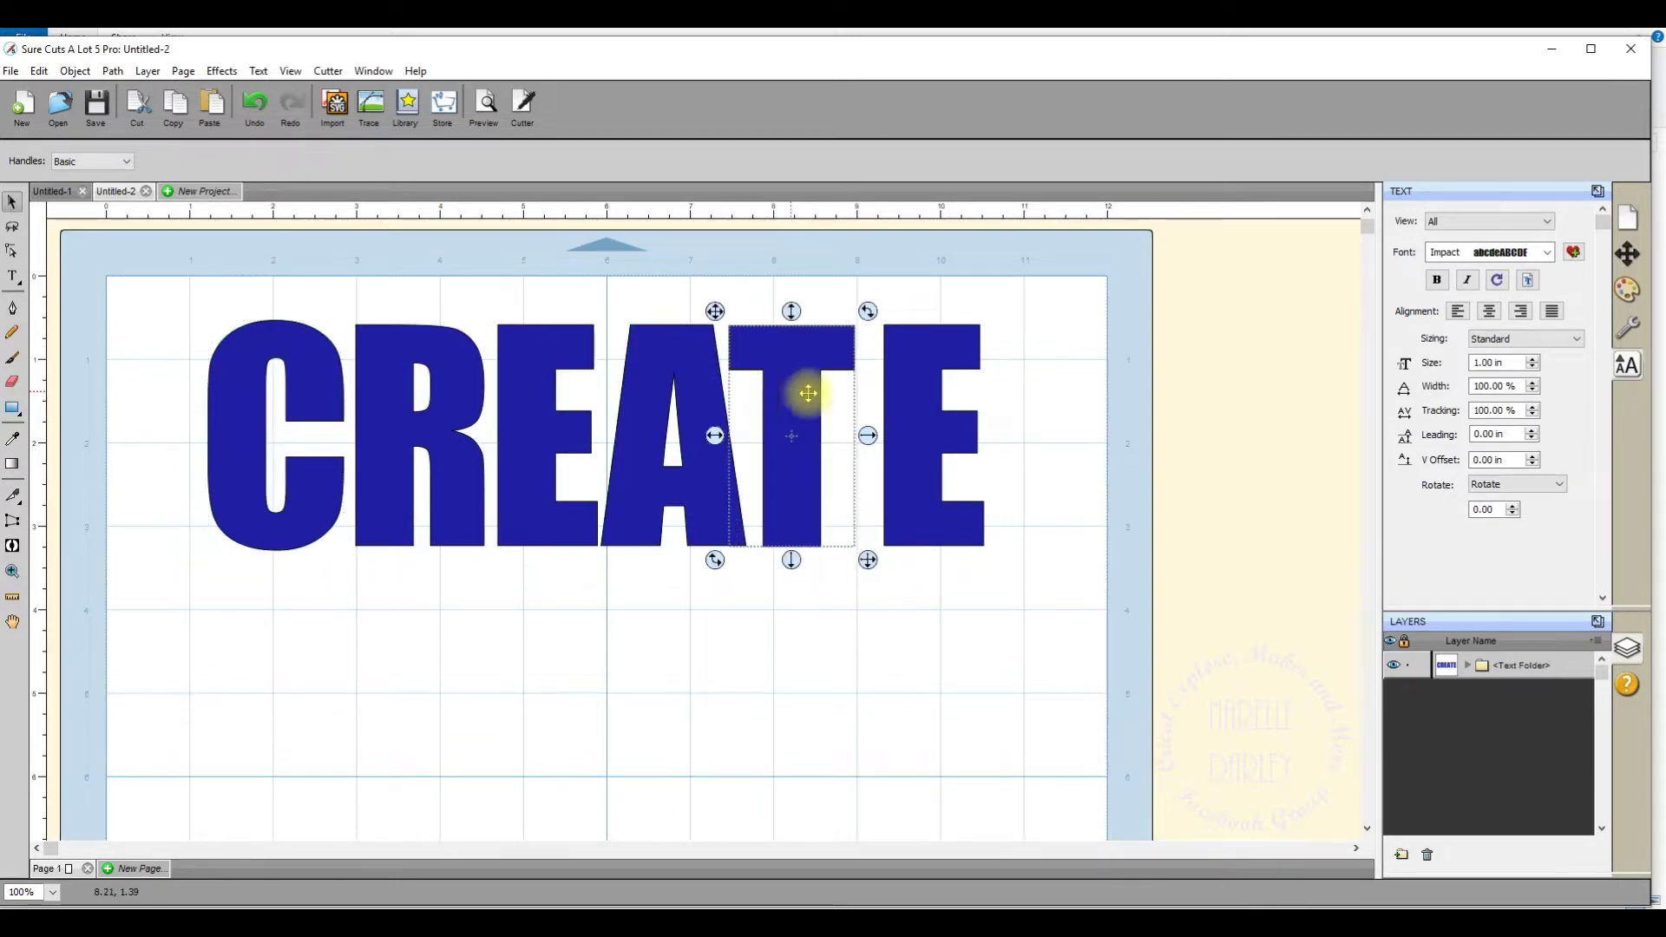
left_click(901, 365)
key("Left")
key("Left")
key("Left")
key("Left")
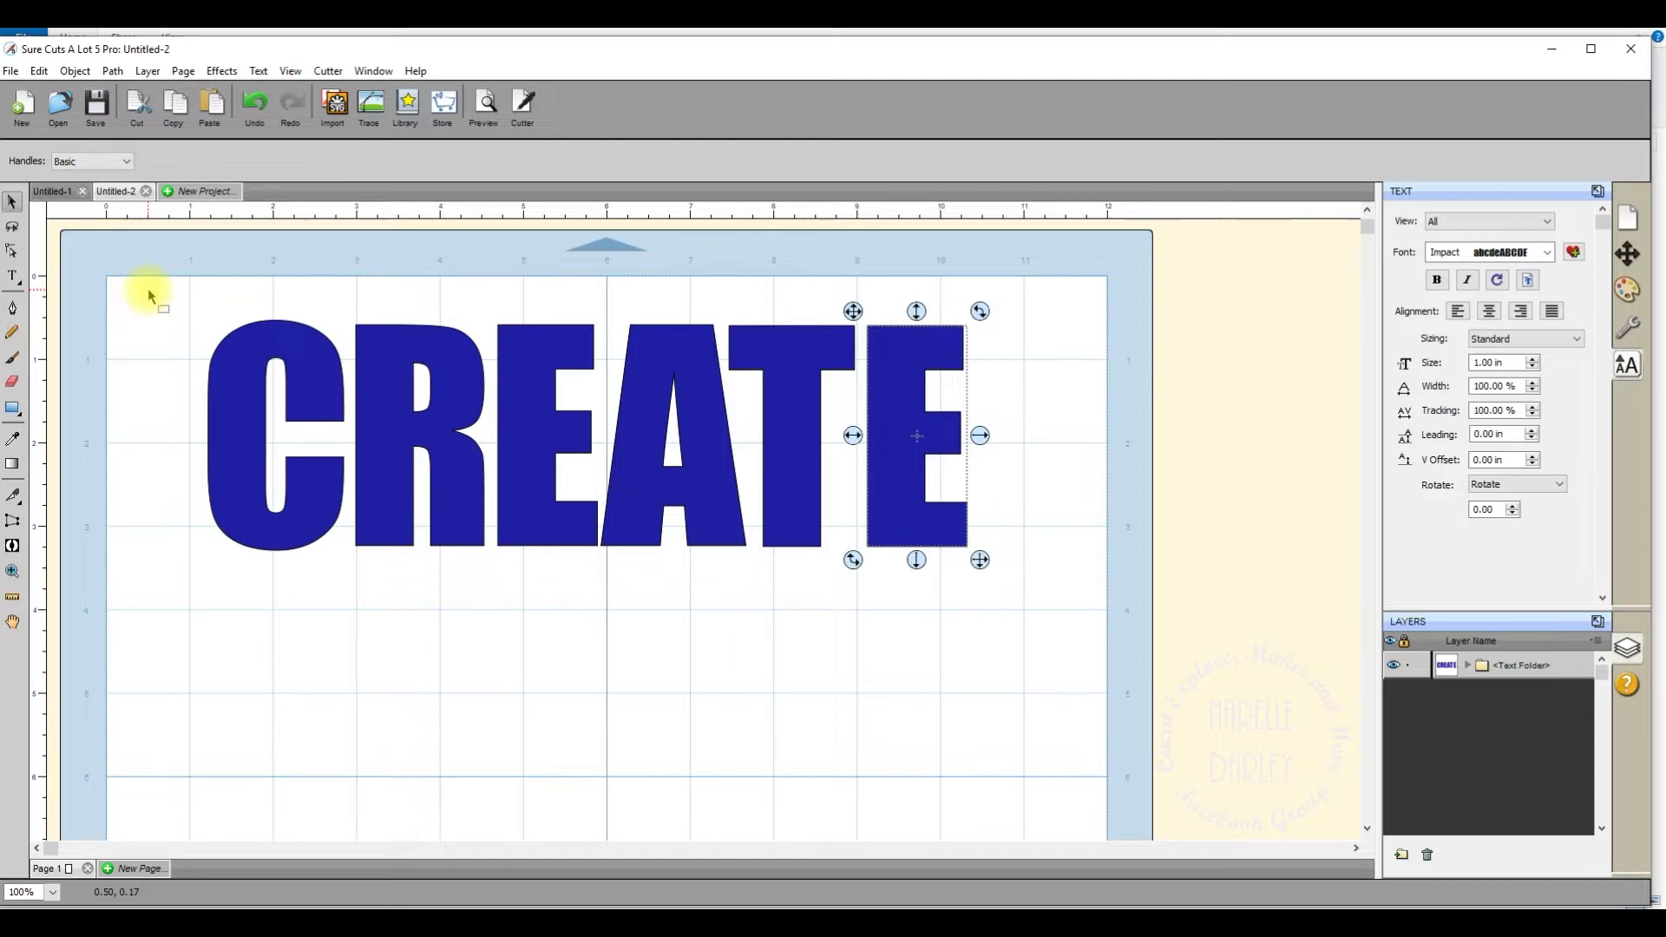
Select all the letters of CREATE and combine them with a Union.
left_click_drag(161, 295, 1057, 652)
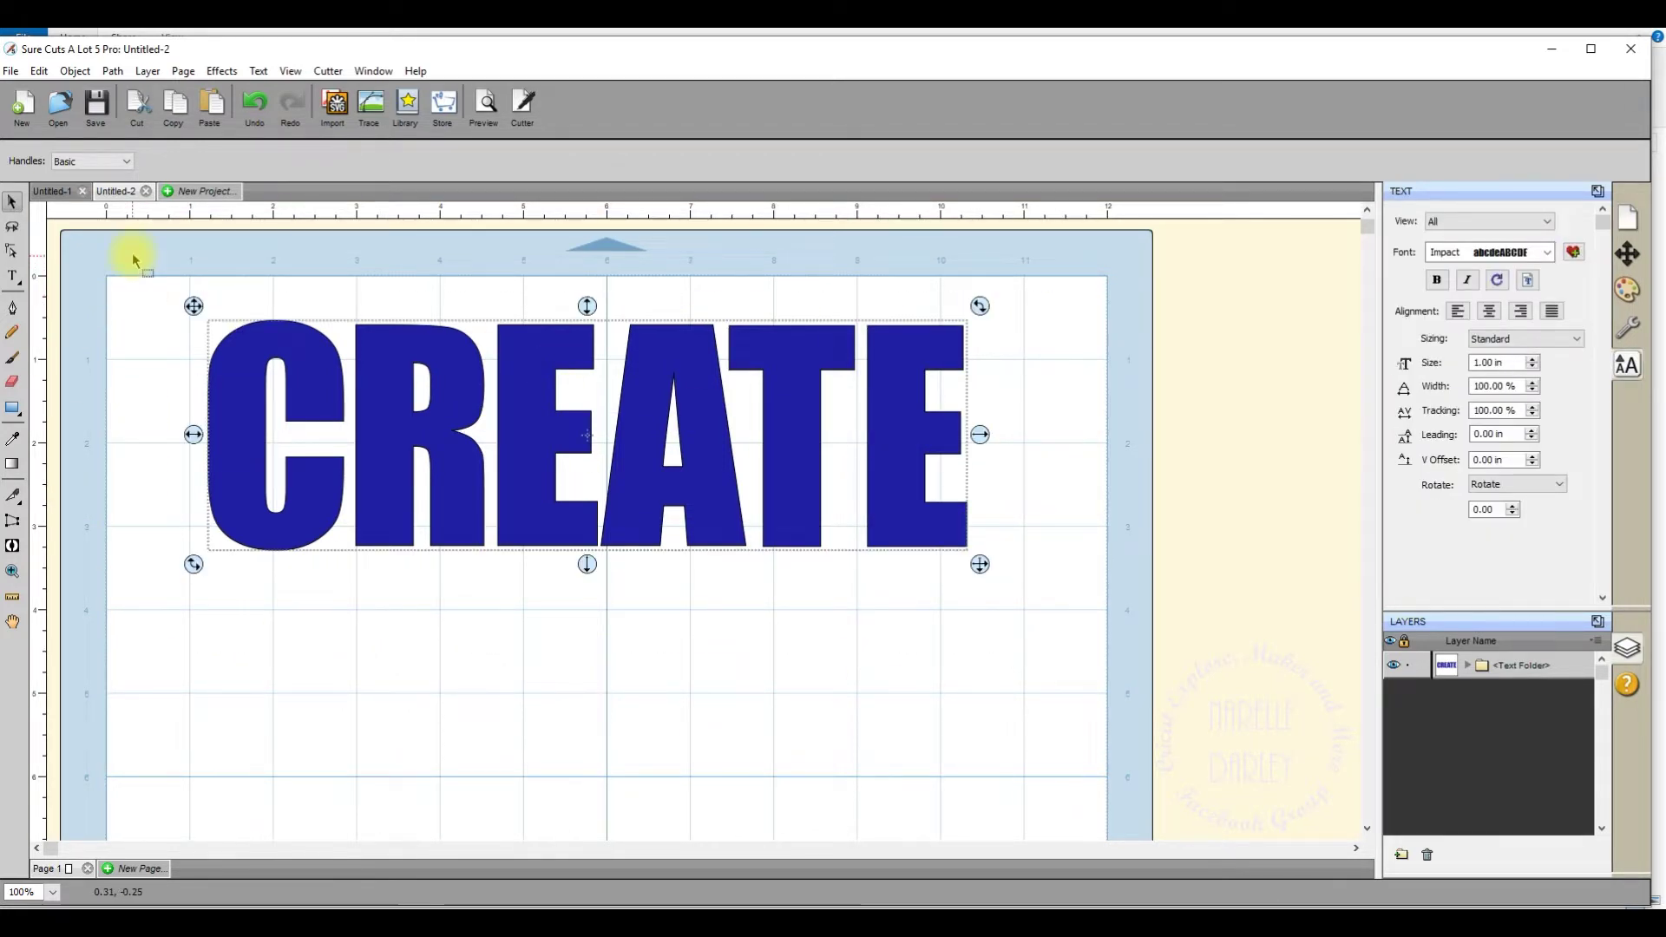
left_click(112, 71)
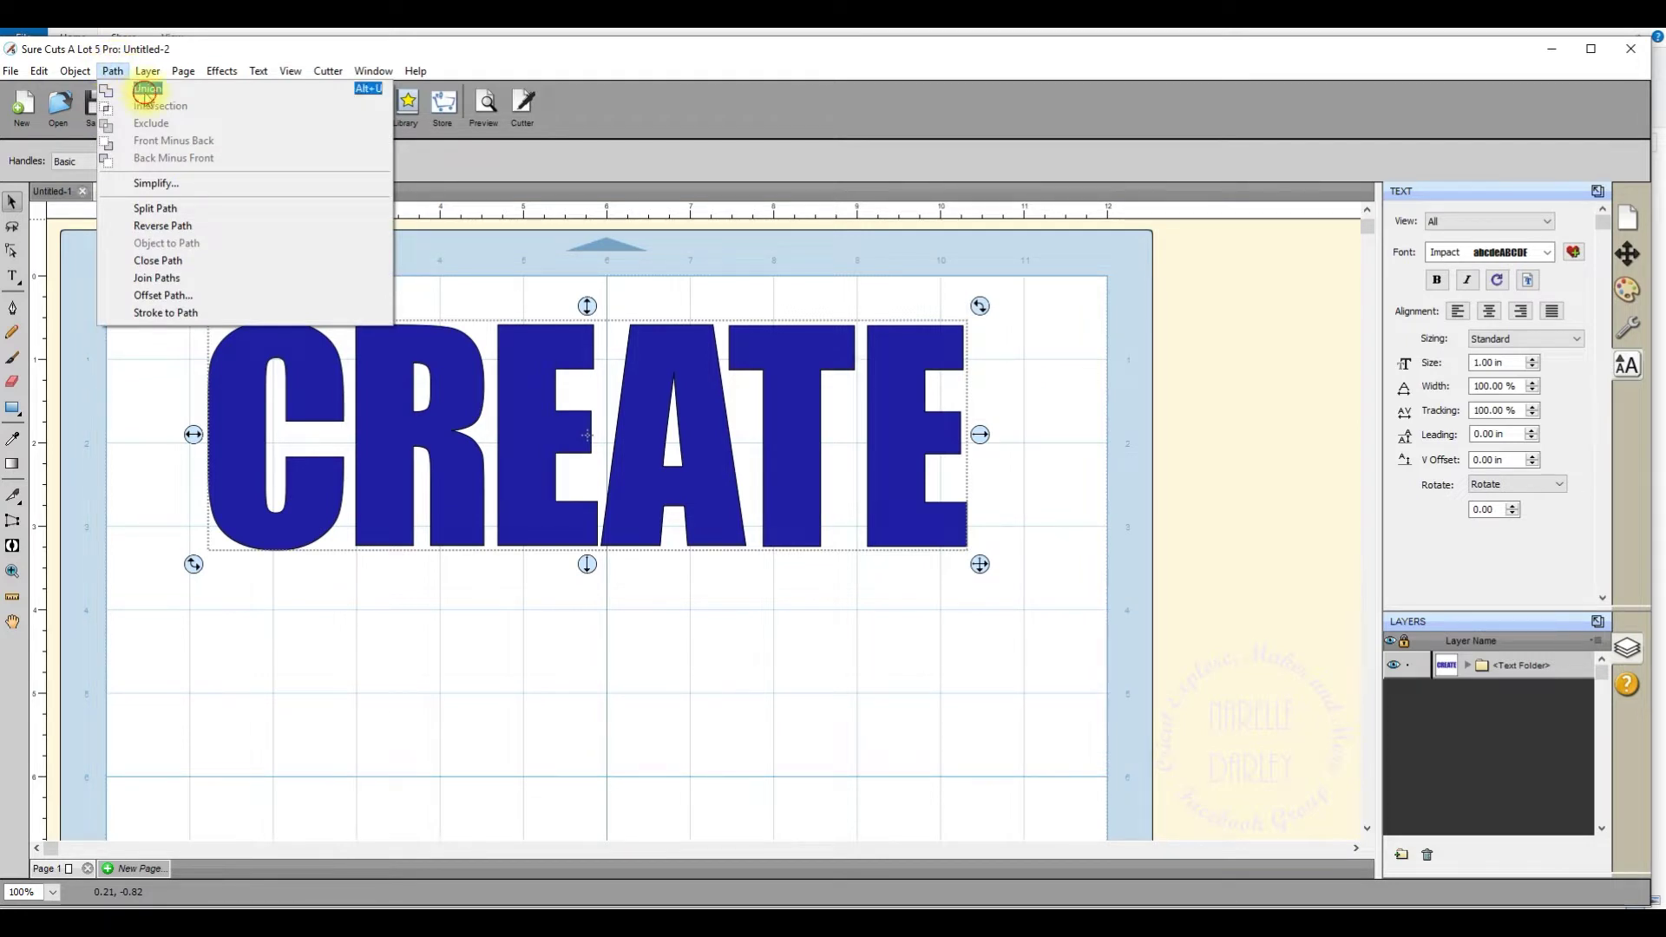
left_click(144, 92)
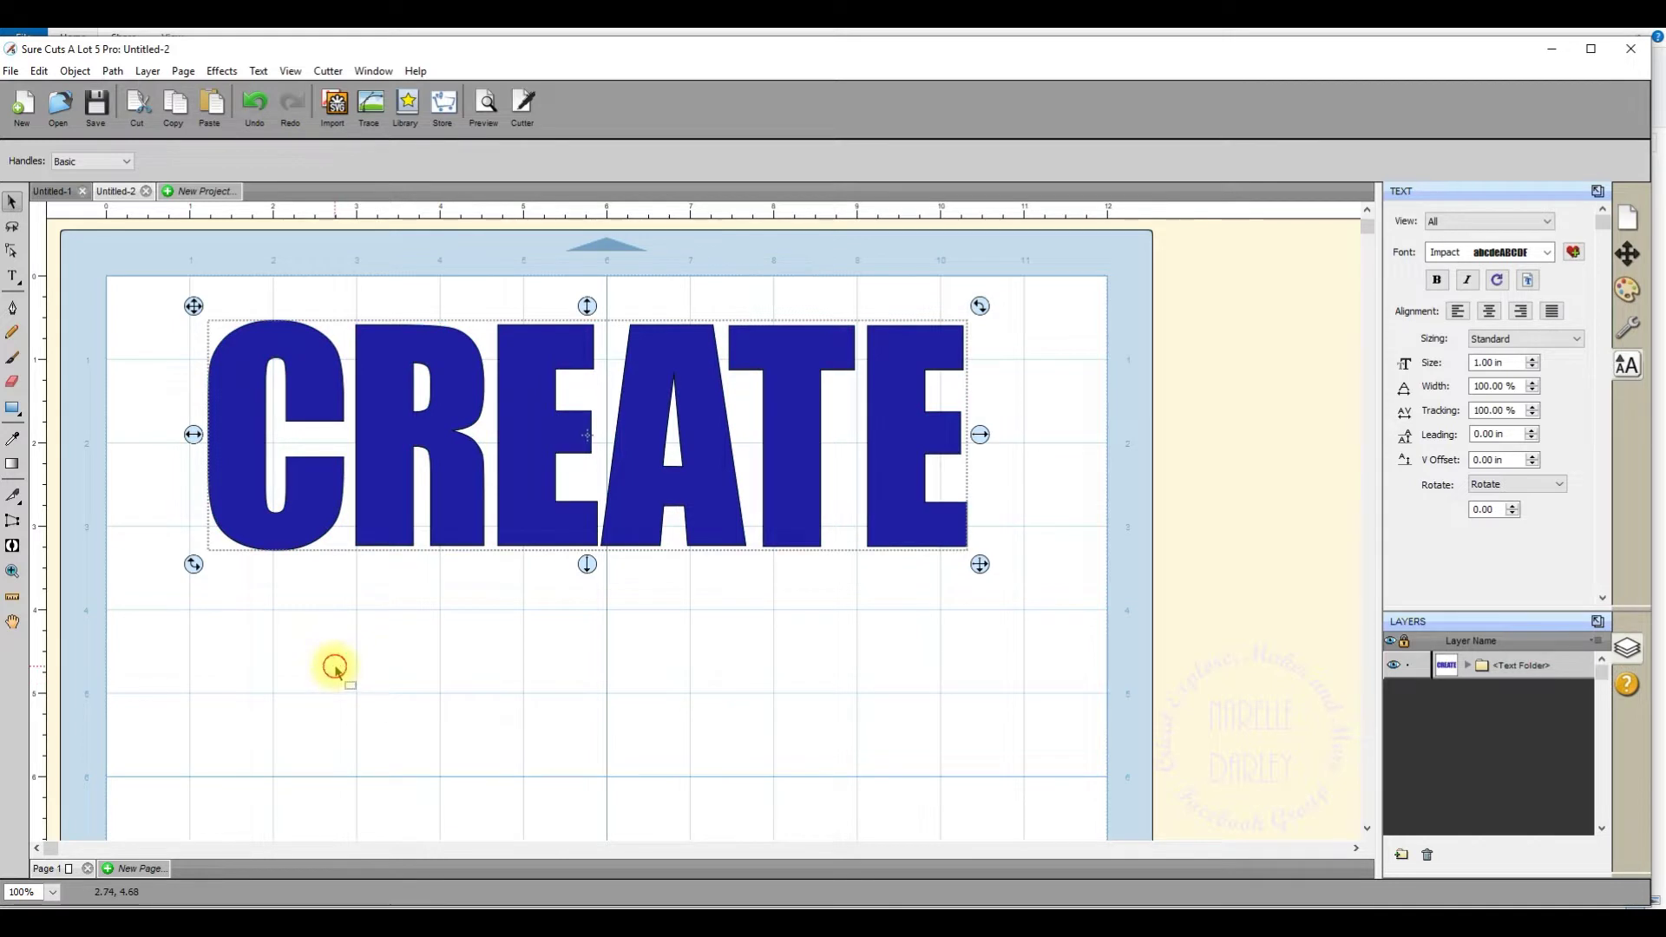
left_click(247, 699)
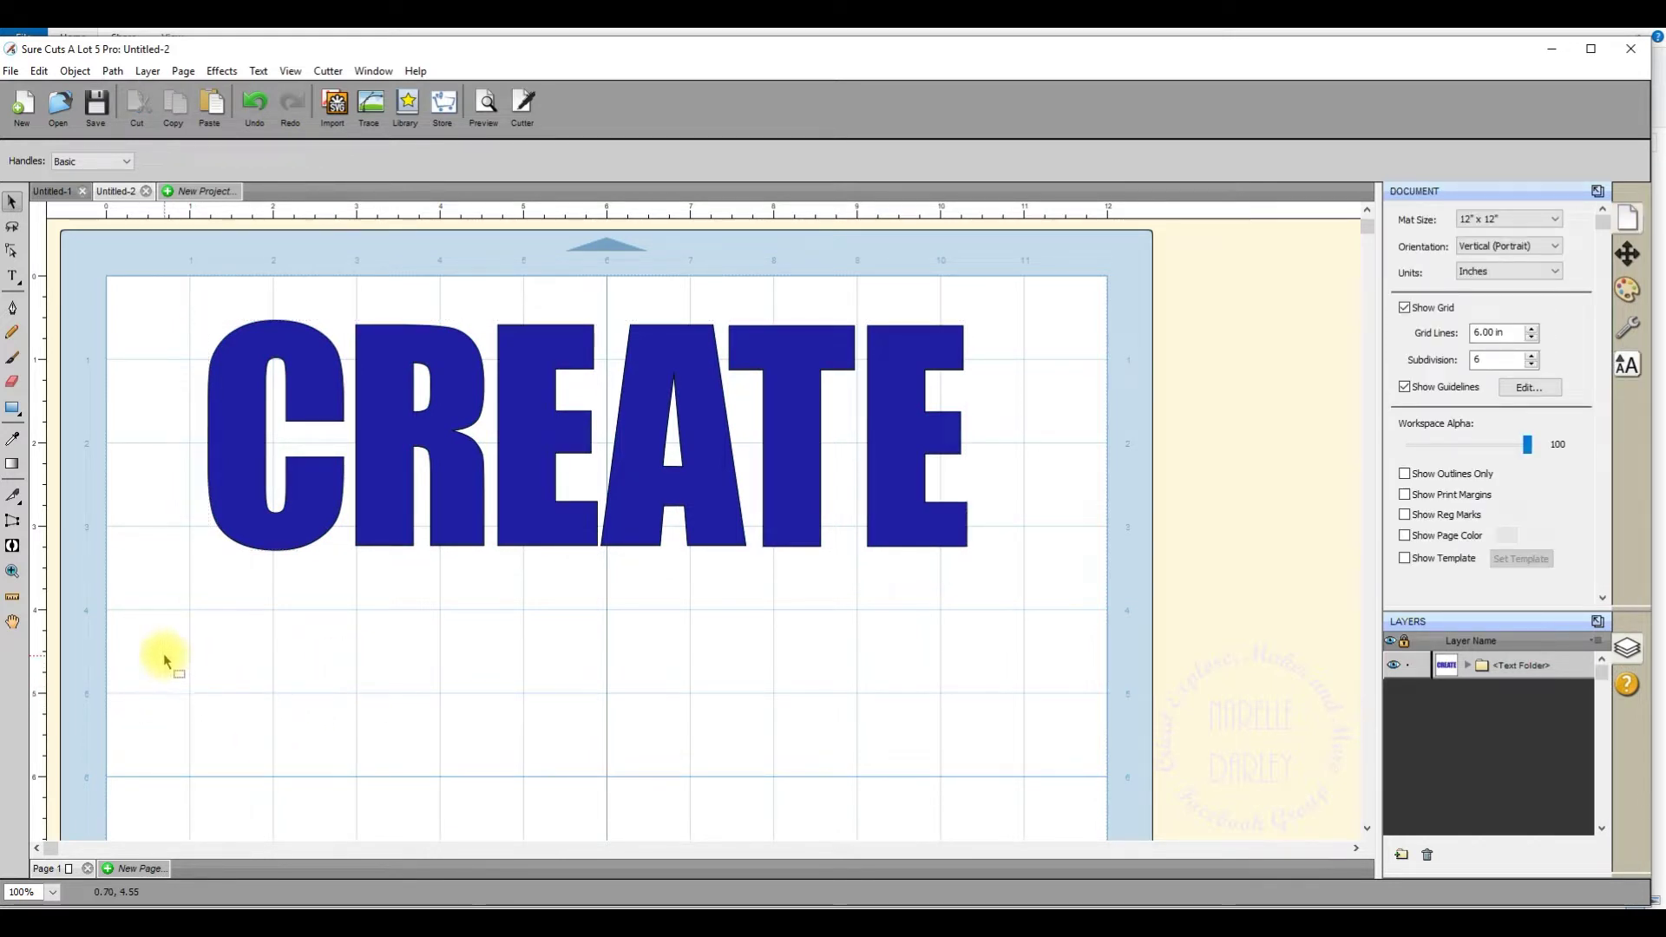
Add the text "[something" in the I Love Glitter font below CREATE, with the bracket as opening swash and the g joined to the n.
left_click(13, 278)
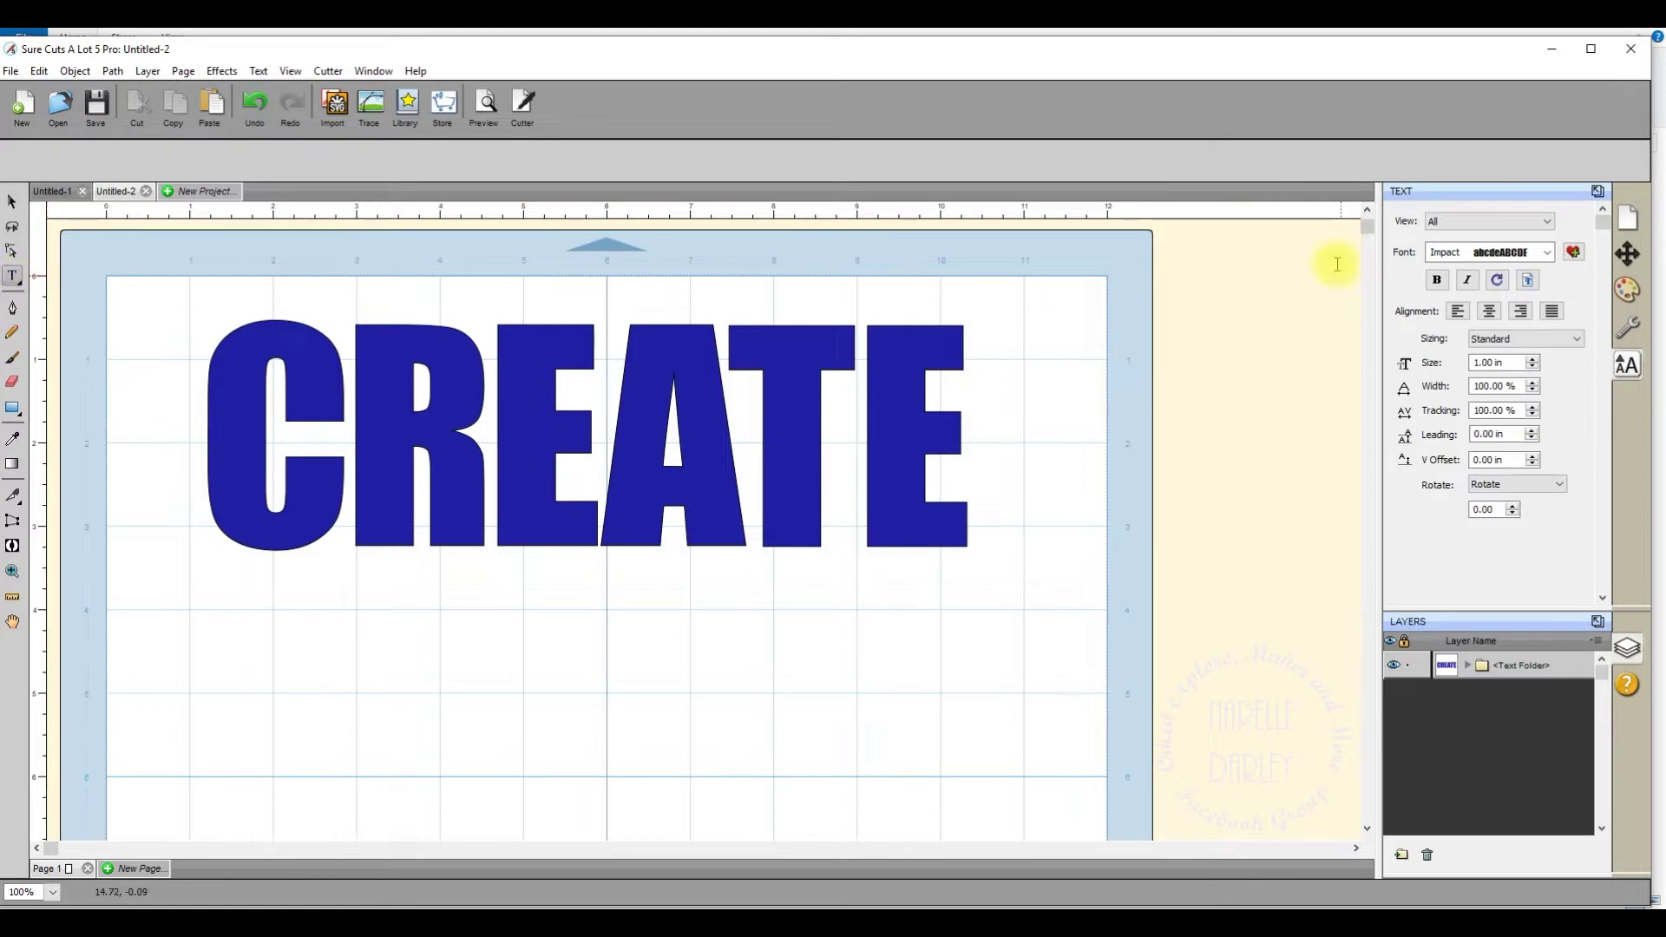
left_click(1527, 252)
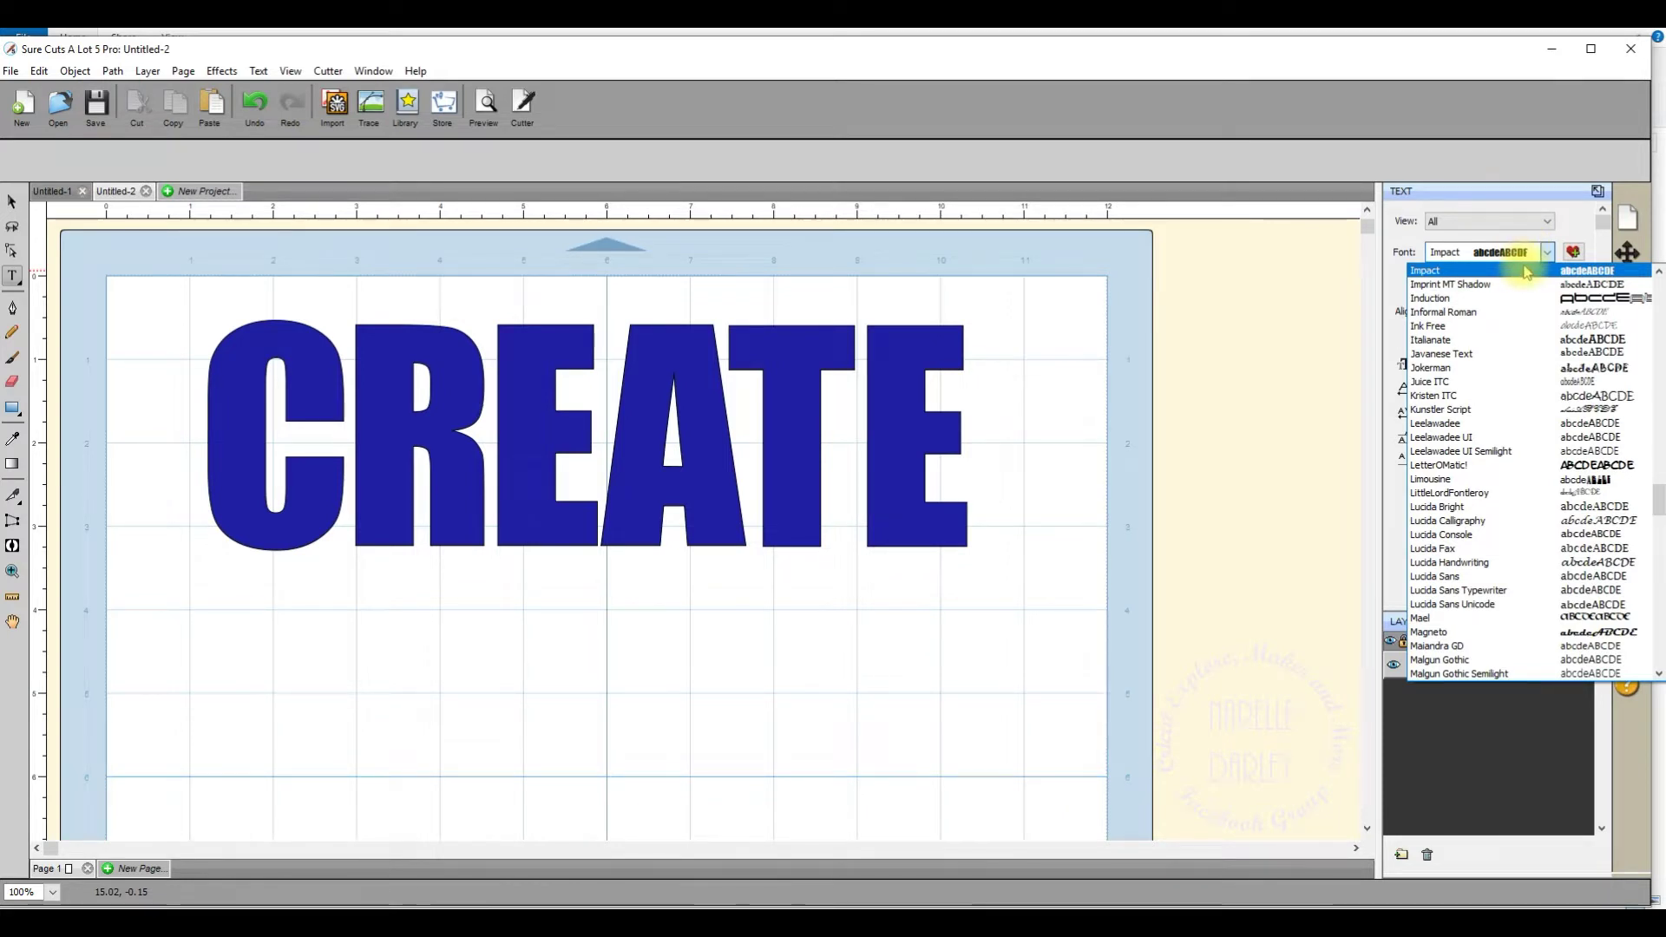
scroll(1508, 282, "up", 1)
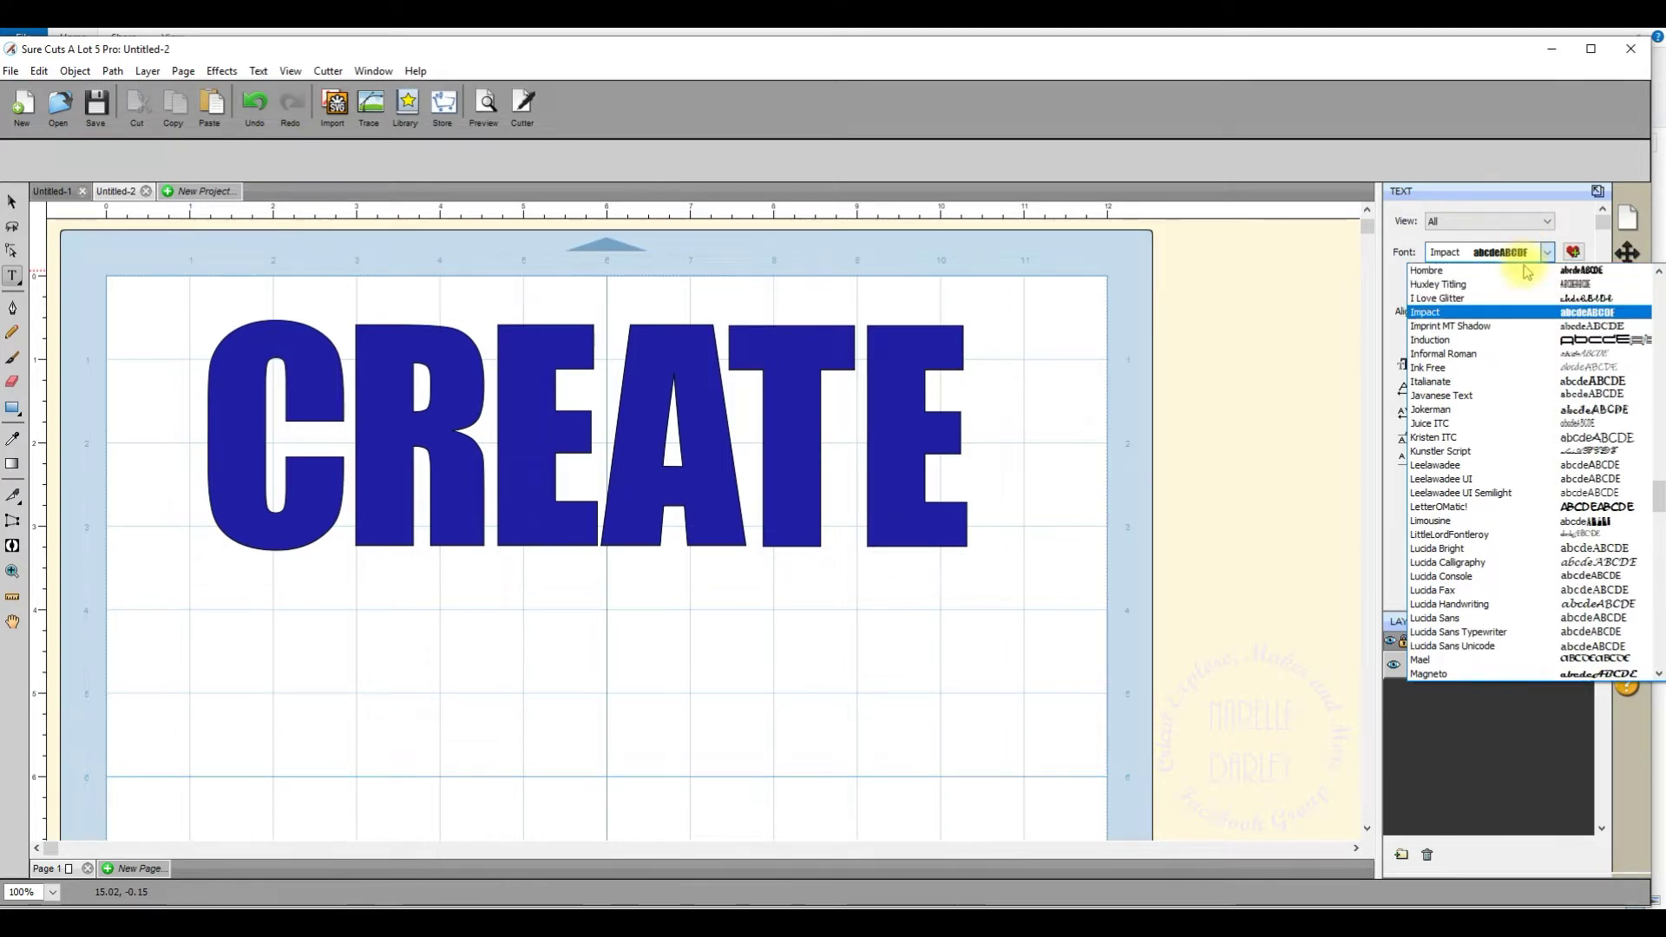
left_click(1473, 301)
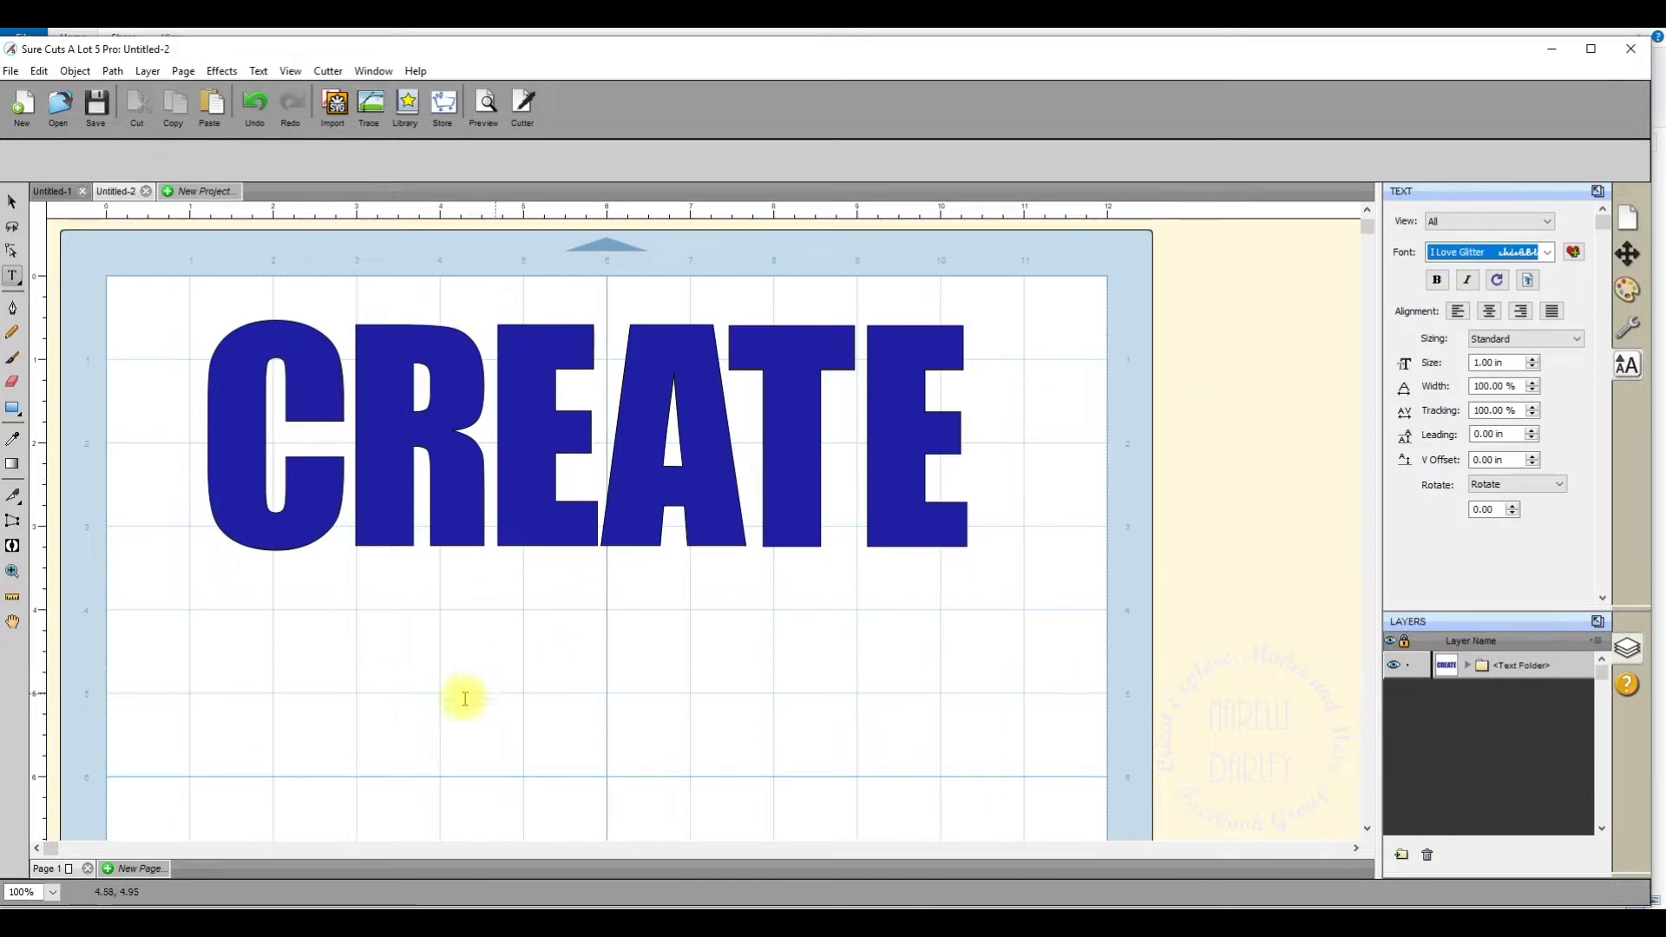
left_click(166, 674)
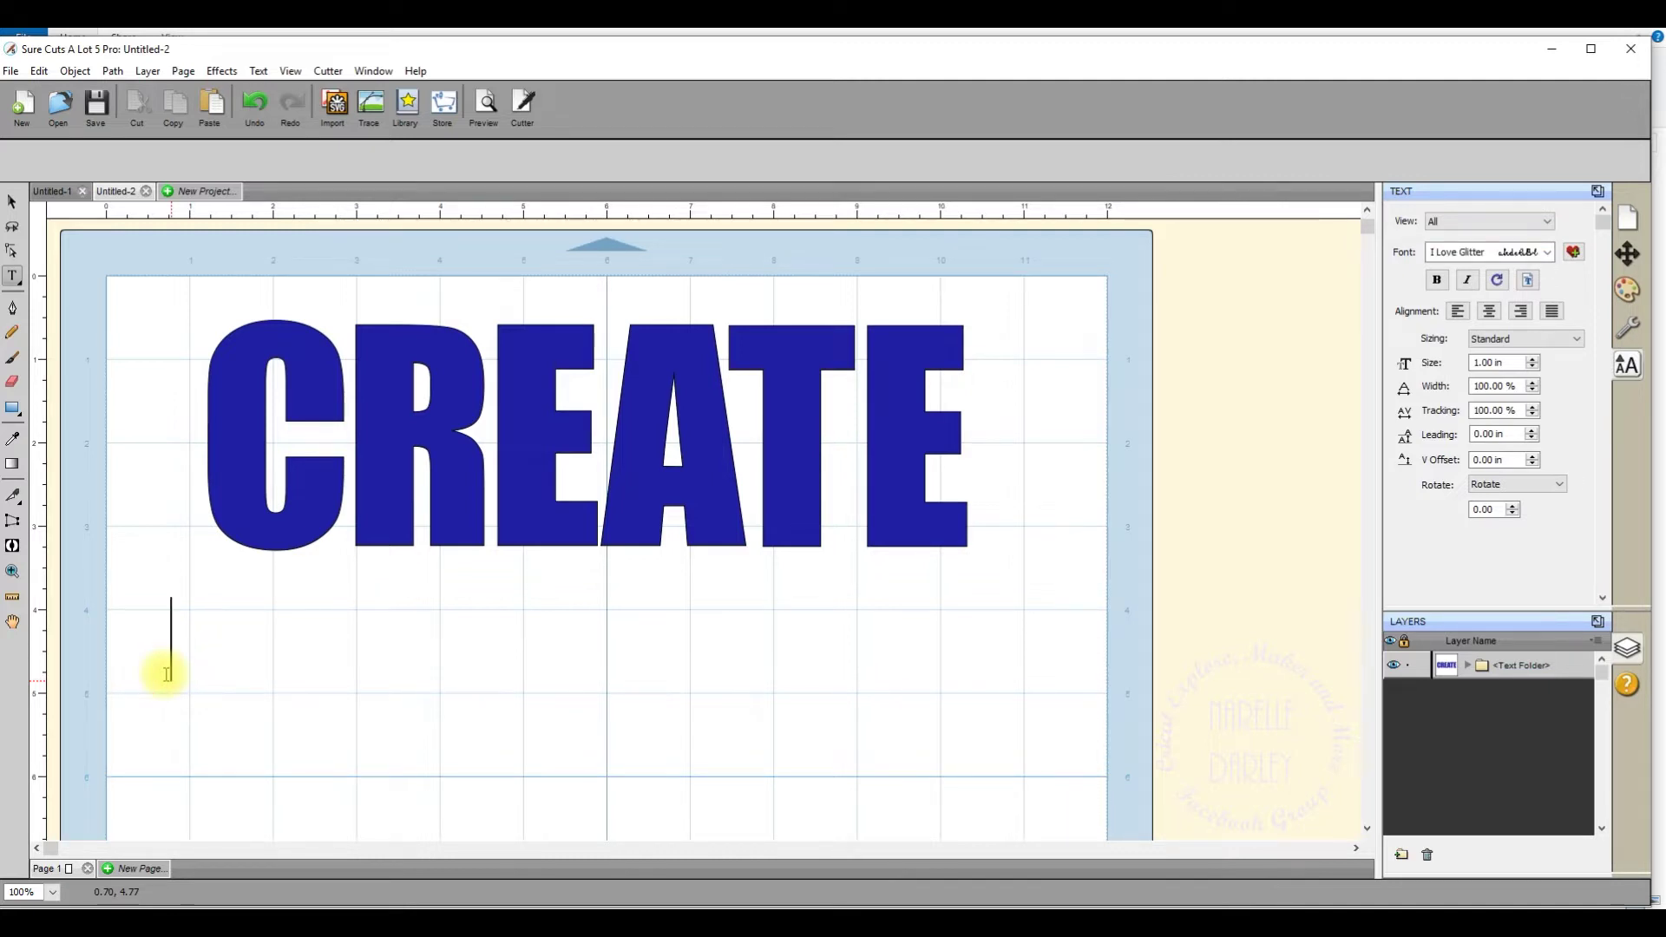
type("[")
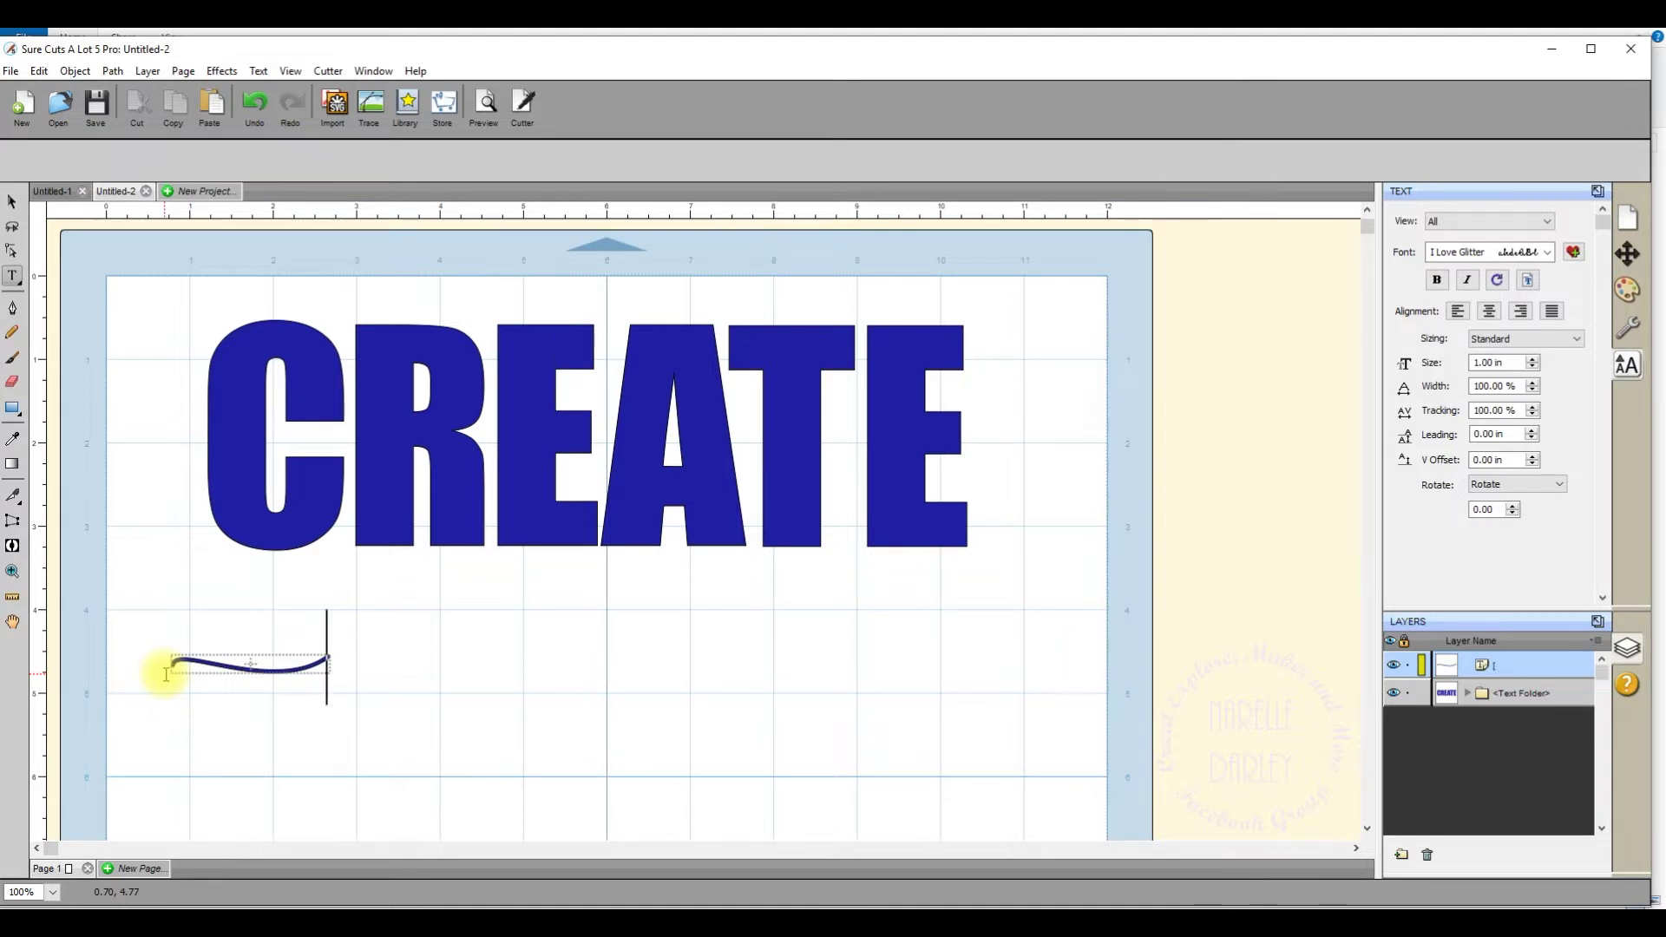
type("something")
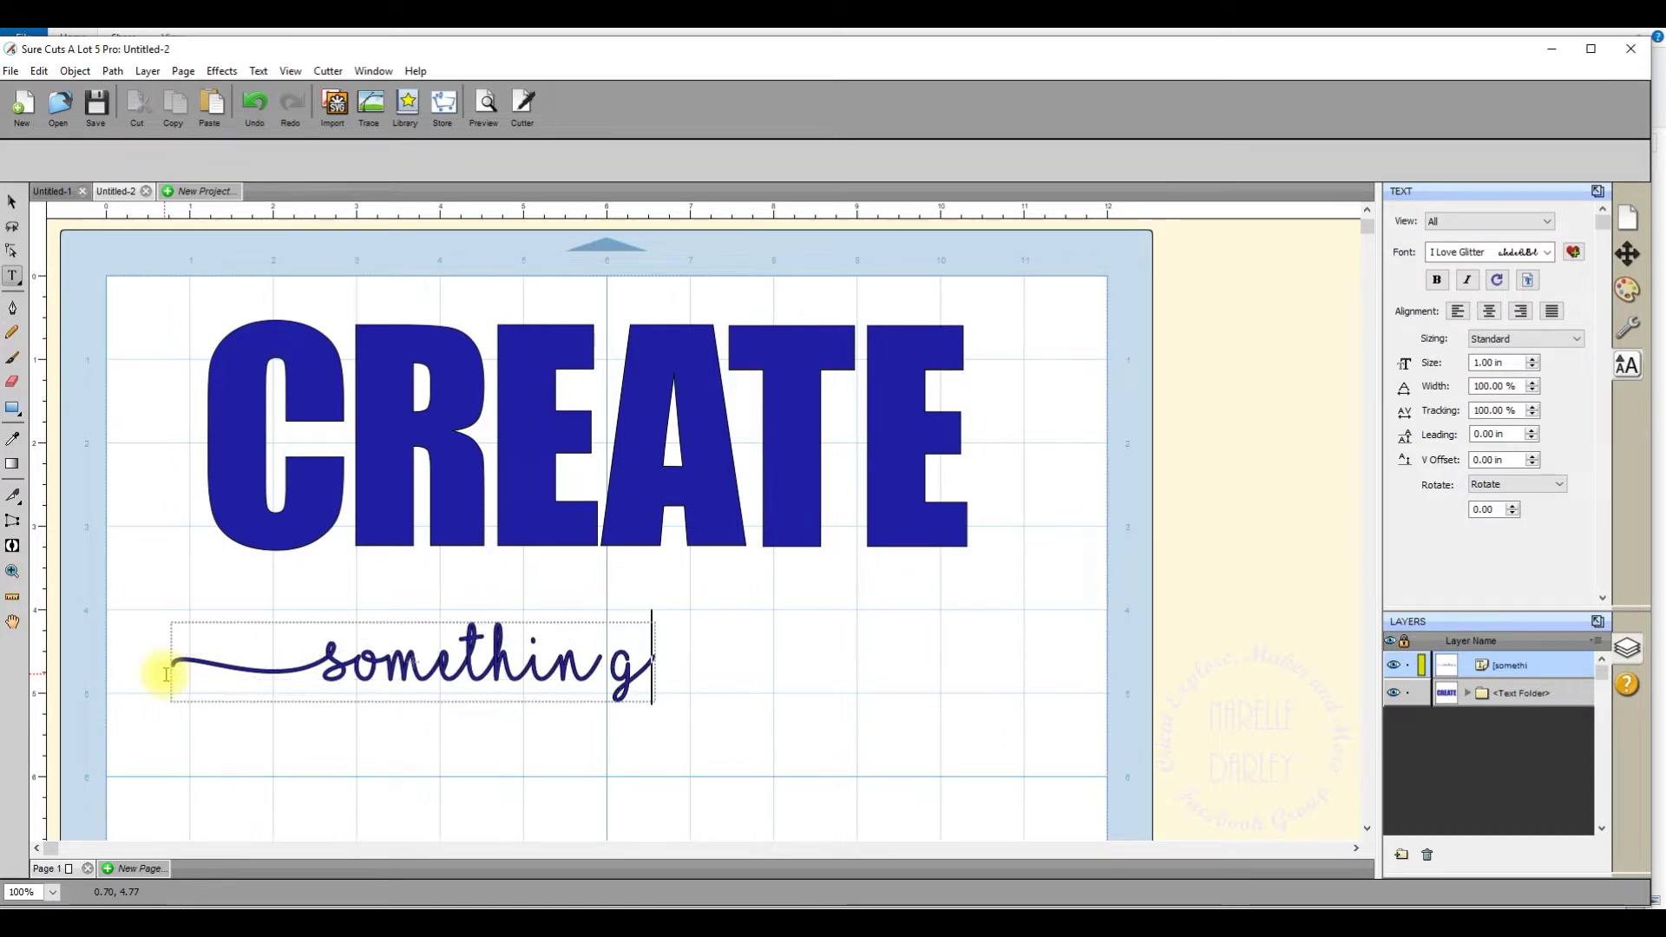
key("BackSpace")
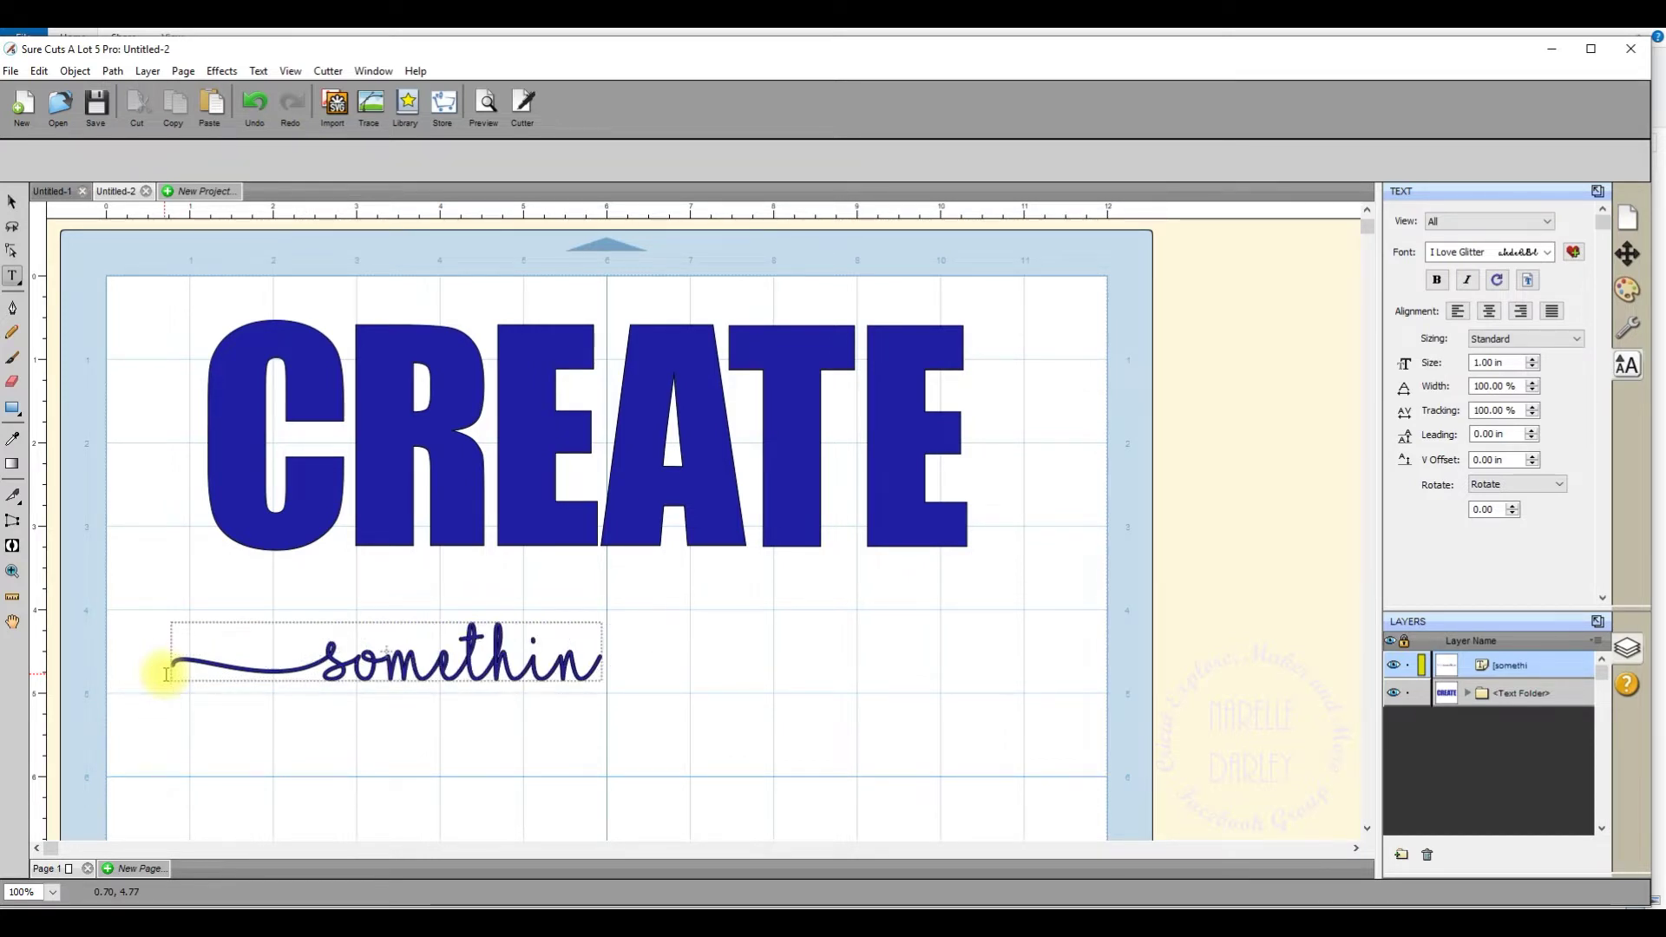
type("g")
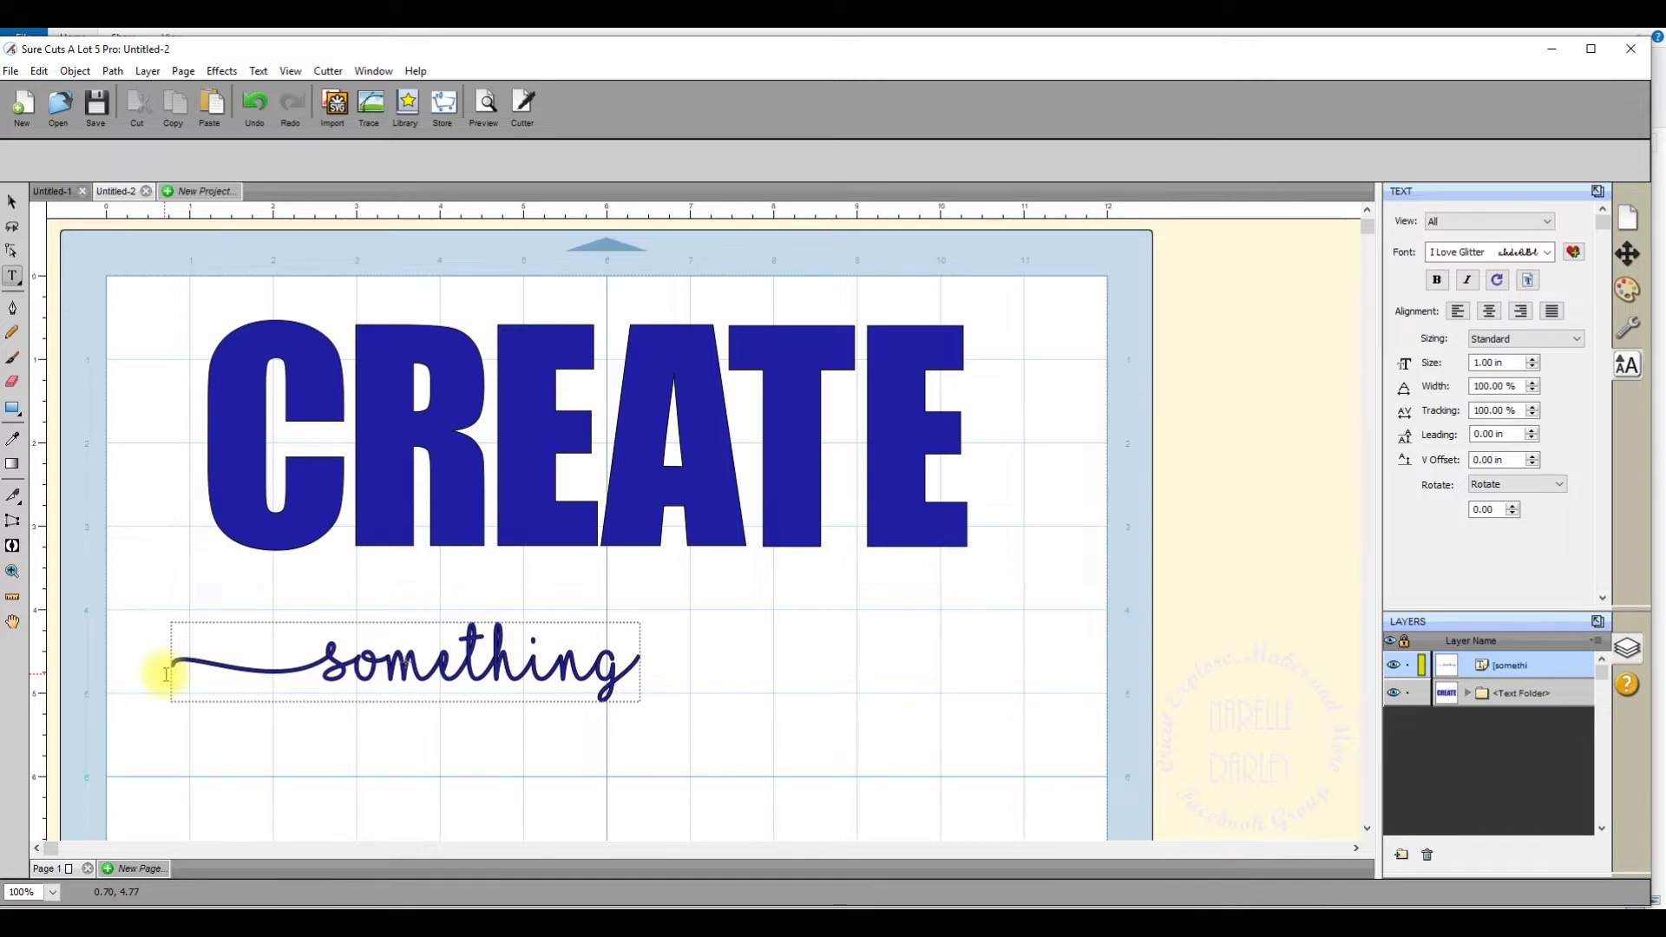
Extend the script line with a heart connector, the word "beautiful" and a closing swash, and finish the text entry.
type("]")
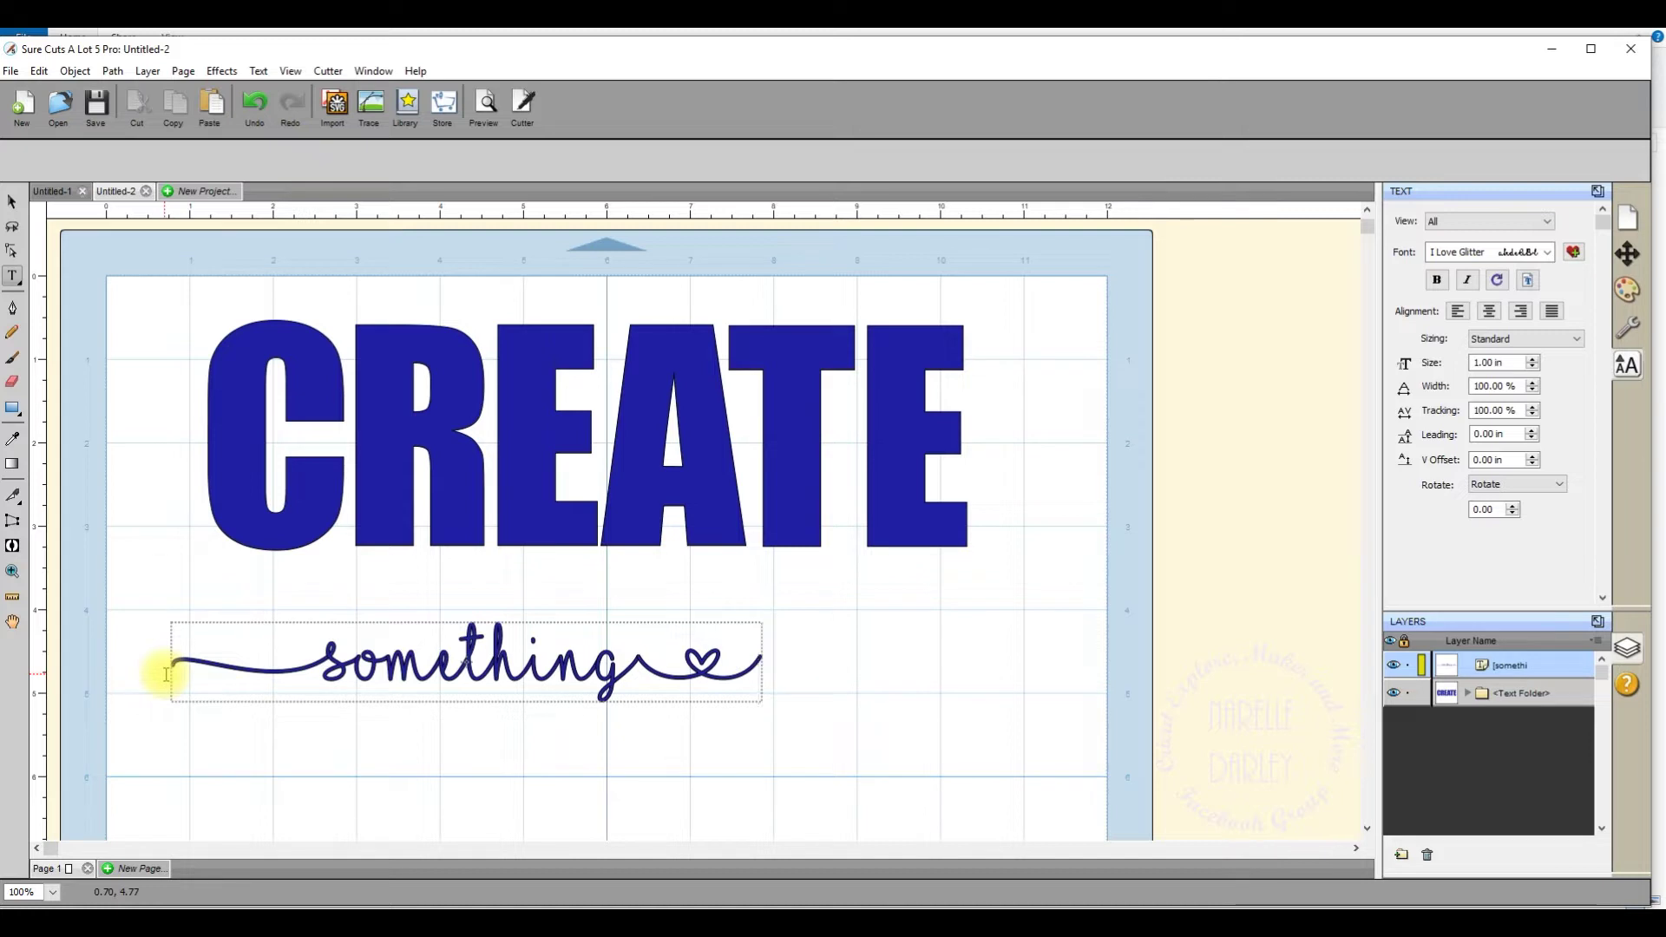
type("beautiful")
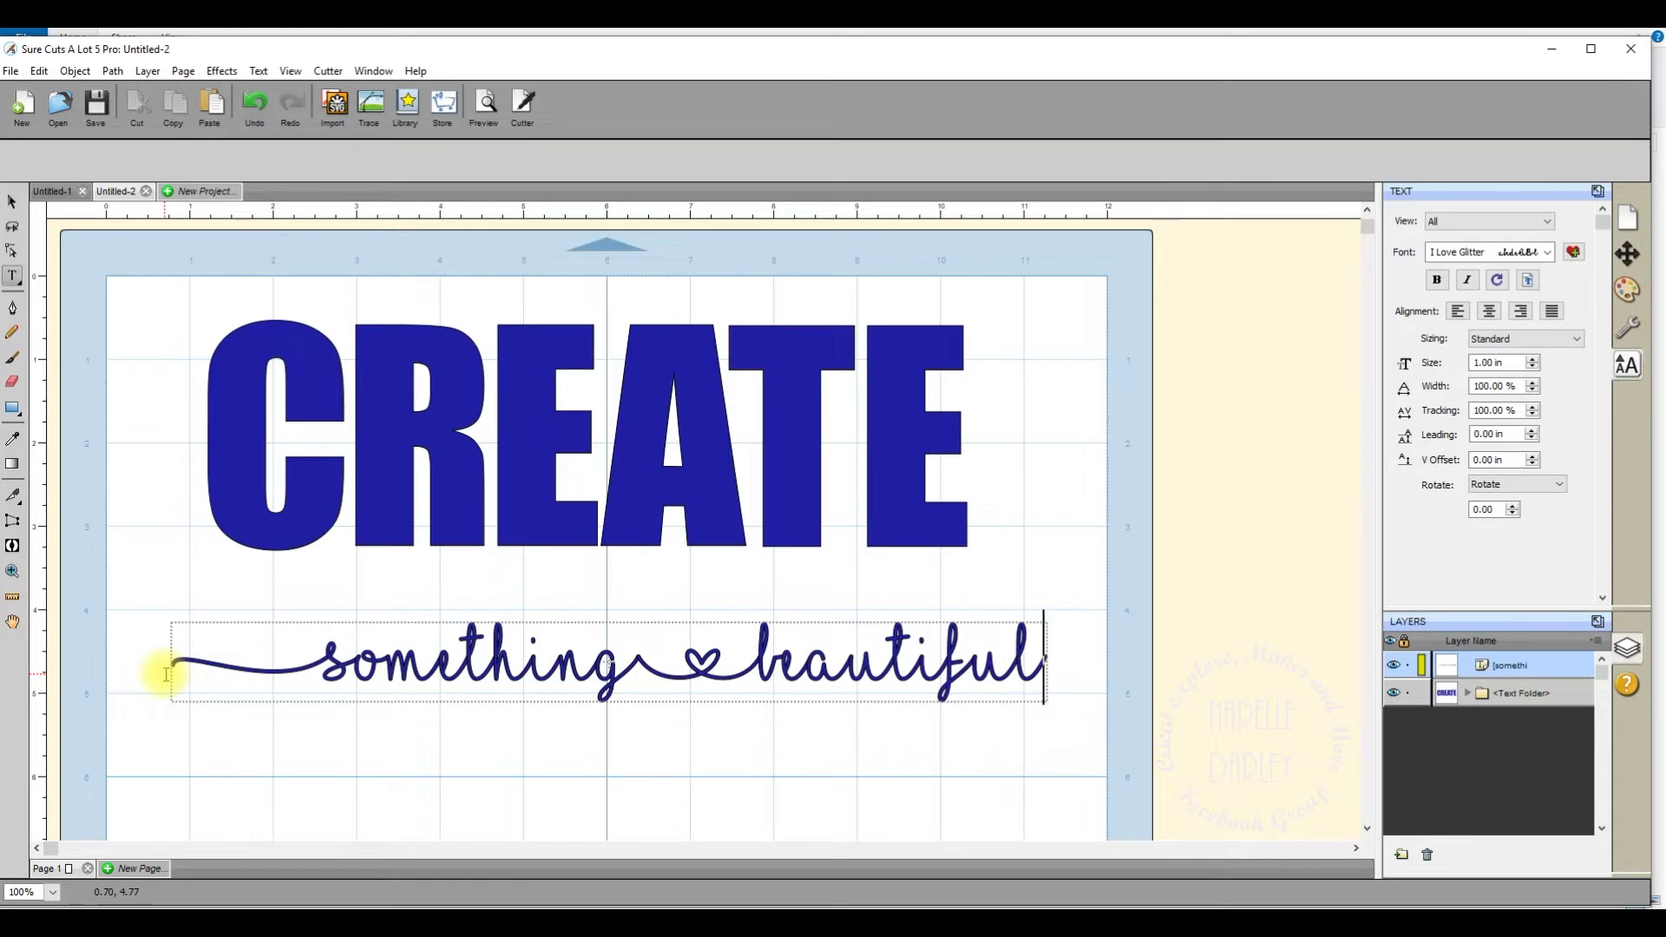
type("]")
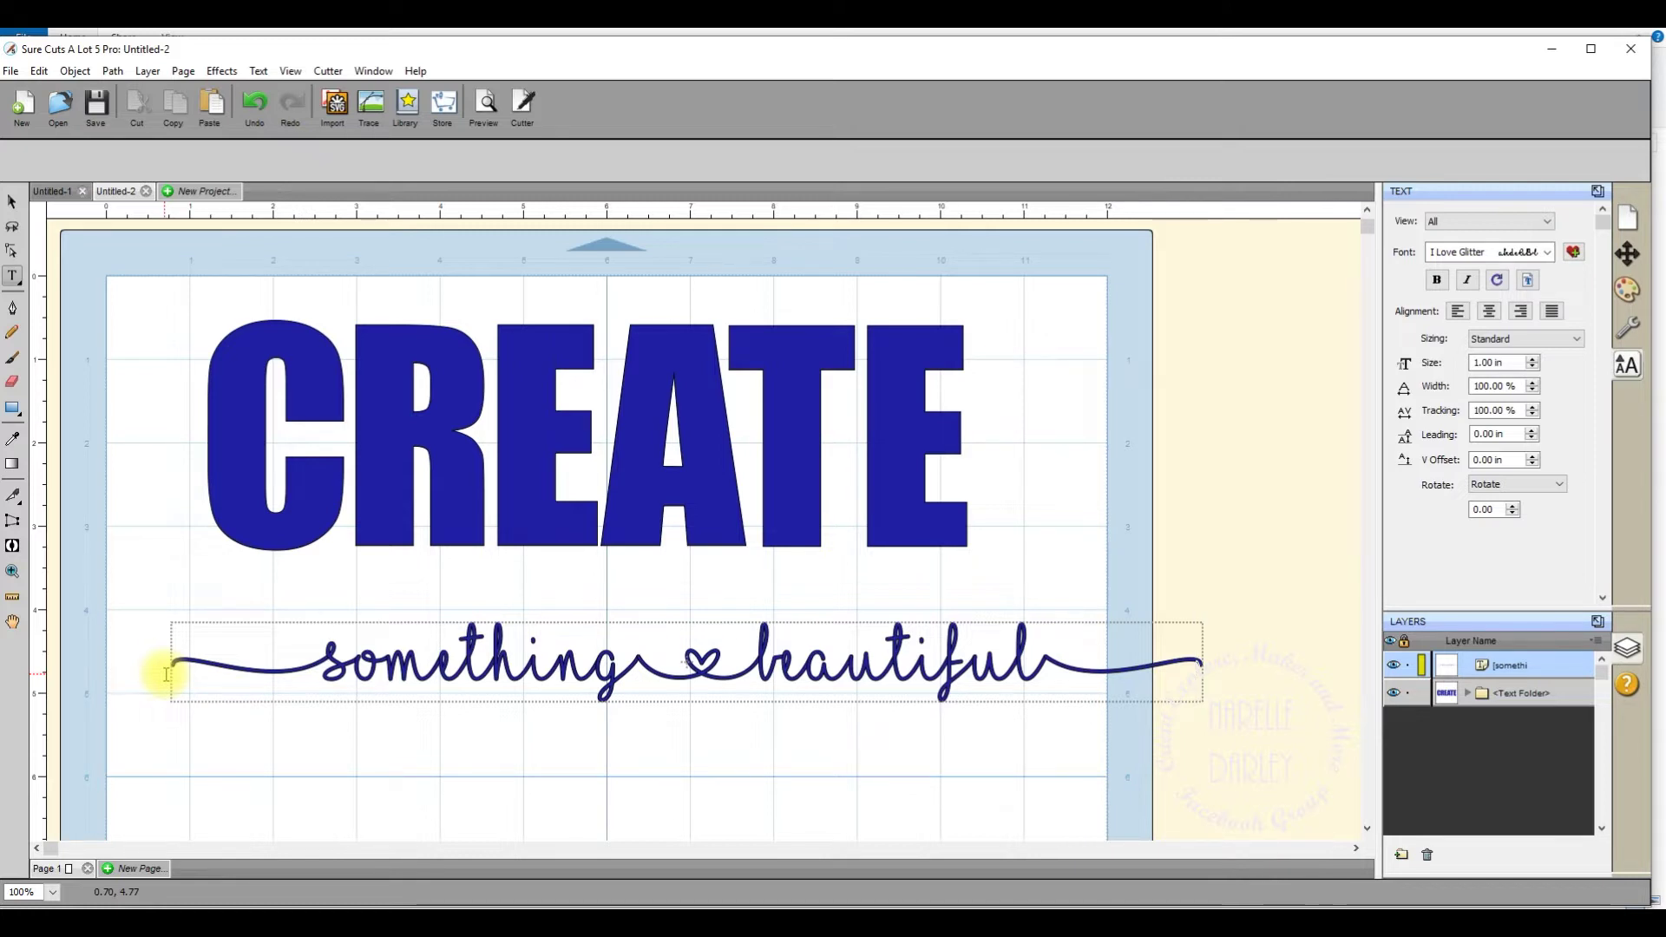
left_click(12, 206)
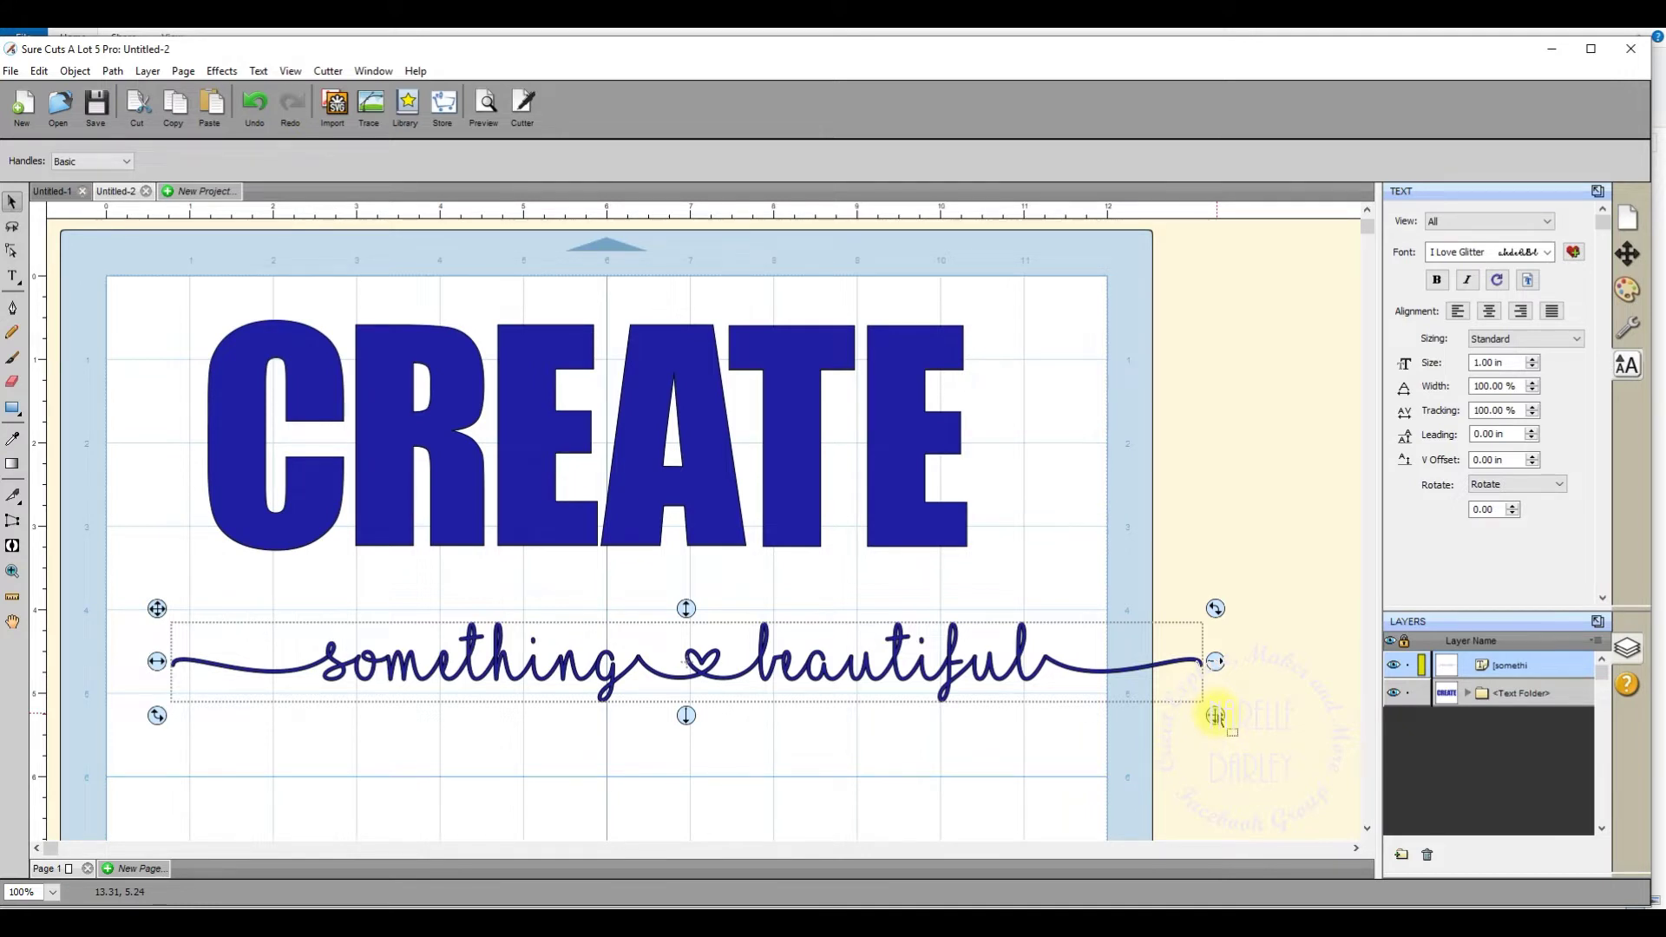
Scale the script line down proportionally until it fits within the mat, and combine its letters with a Union.
left_click_drag(1216, 716, 1061, 697)
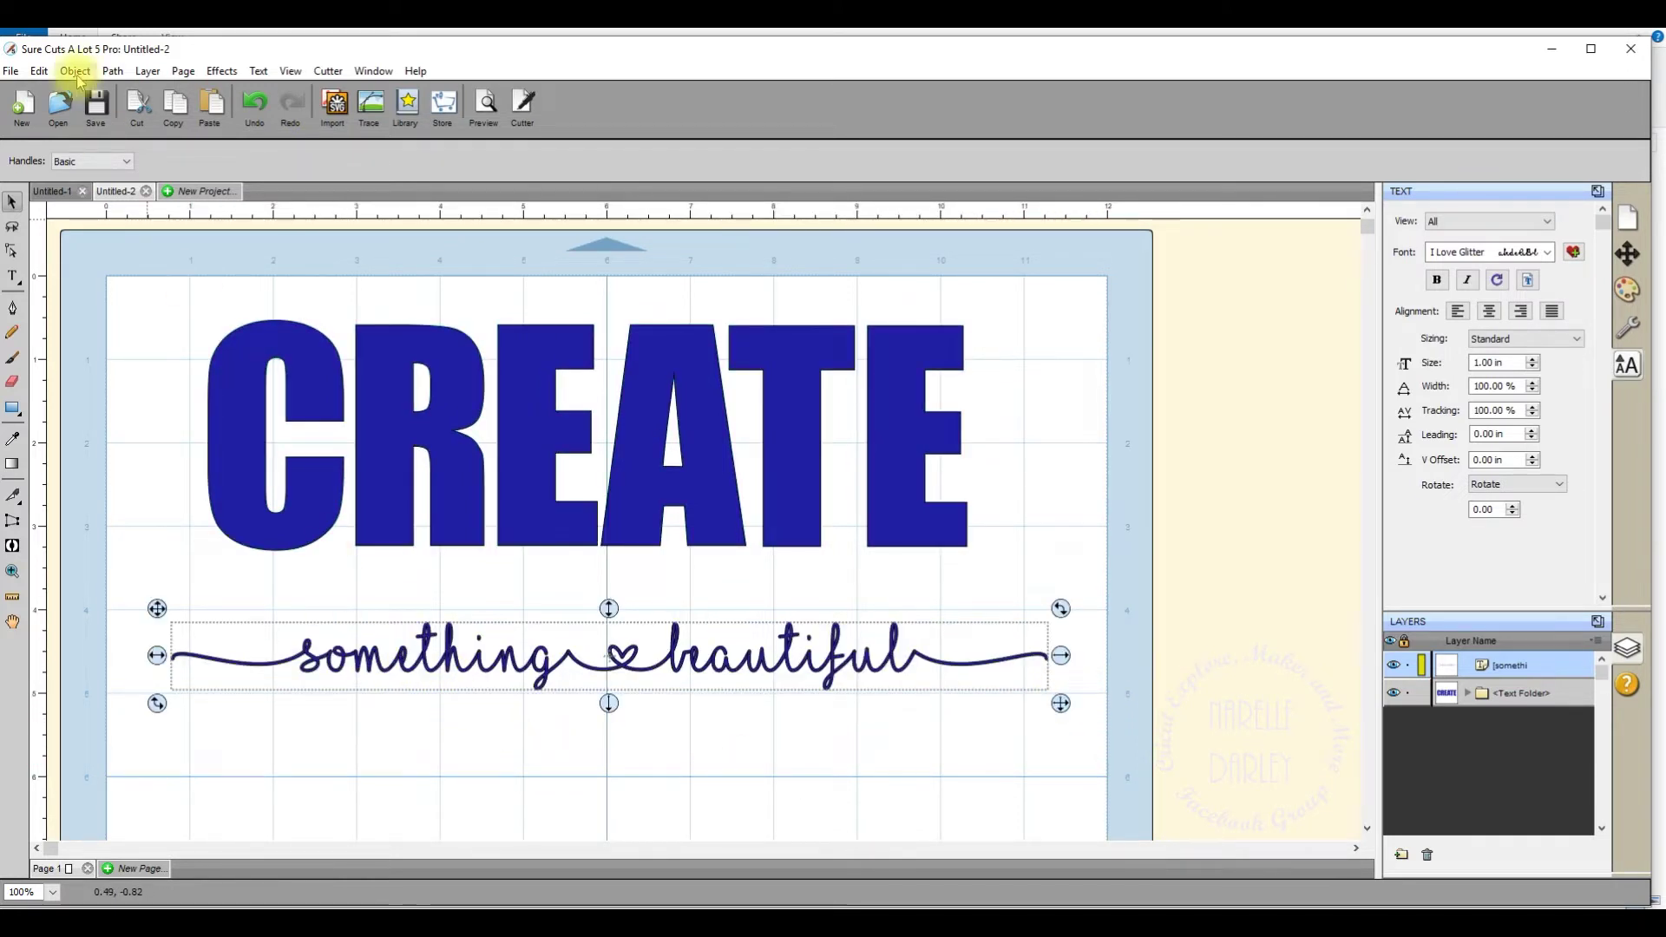
left_click(112, 73)
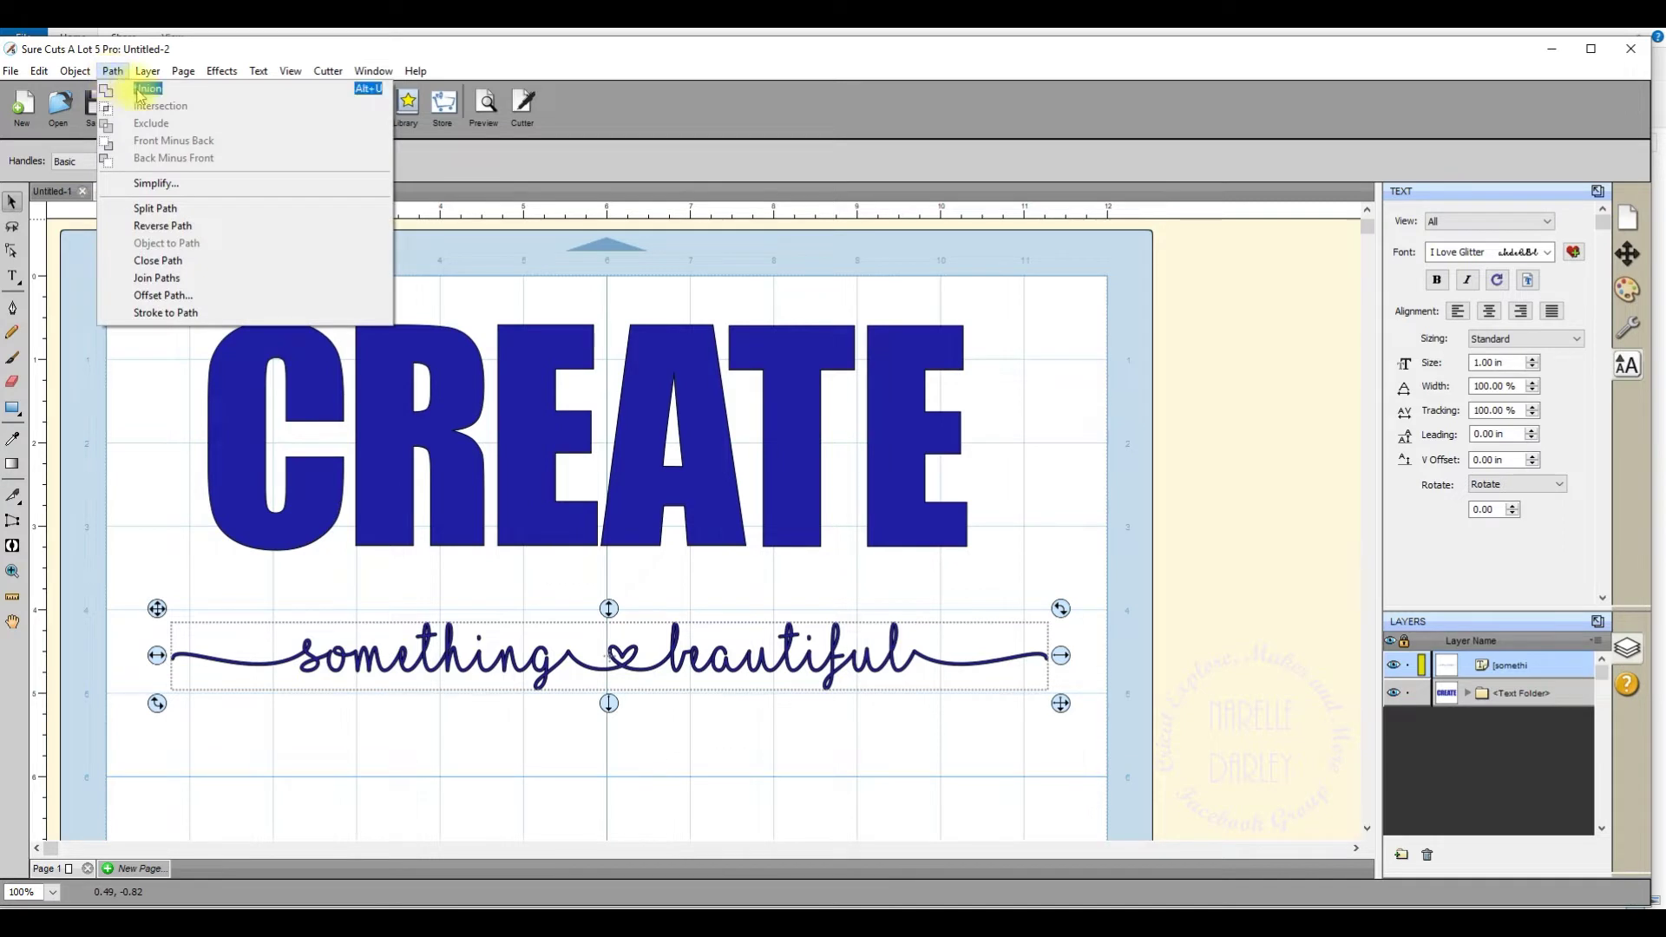
left_click(144, 87)
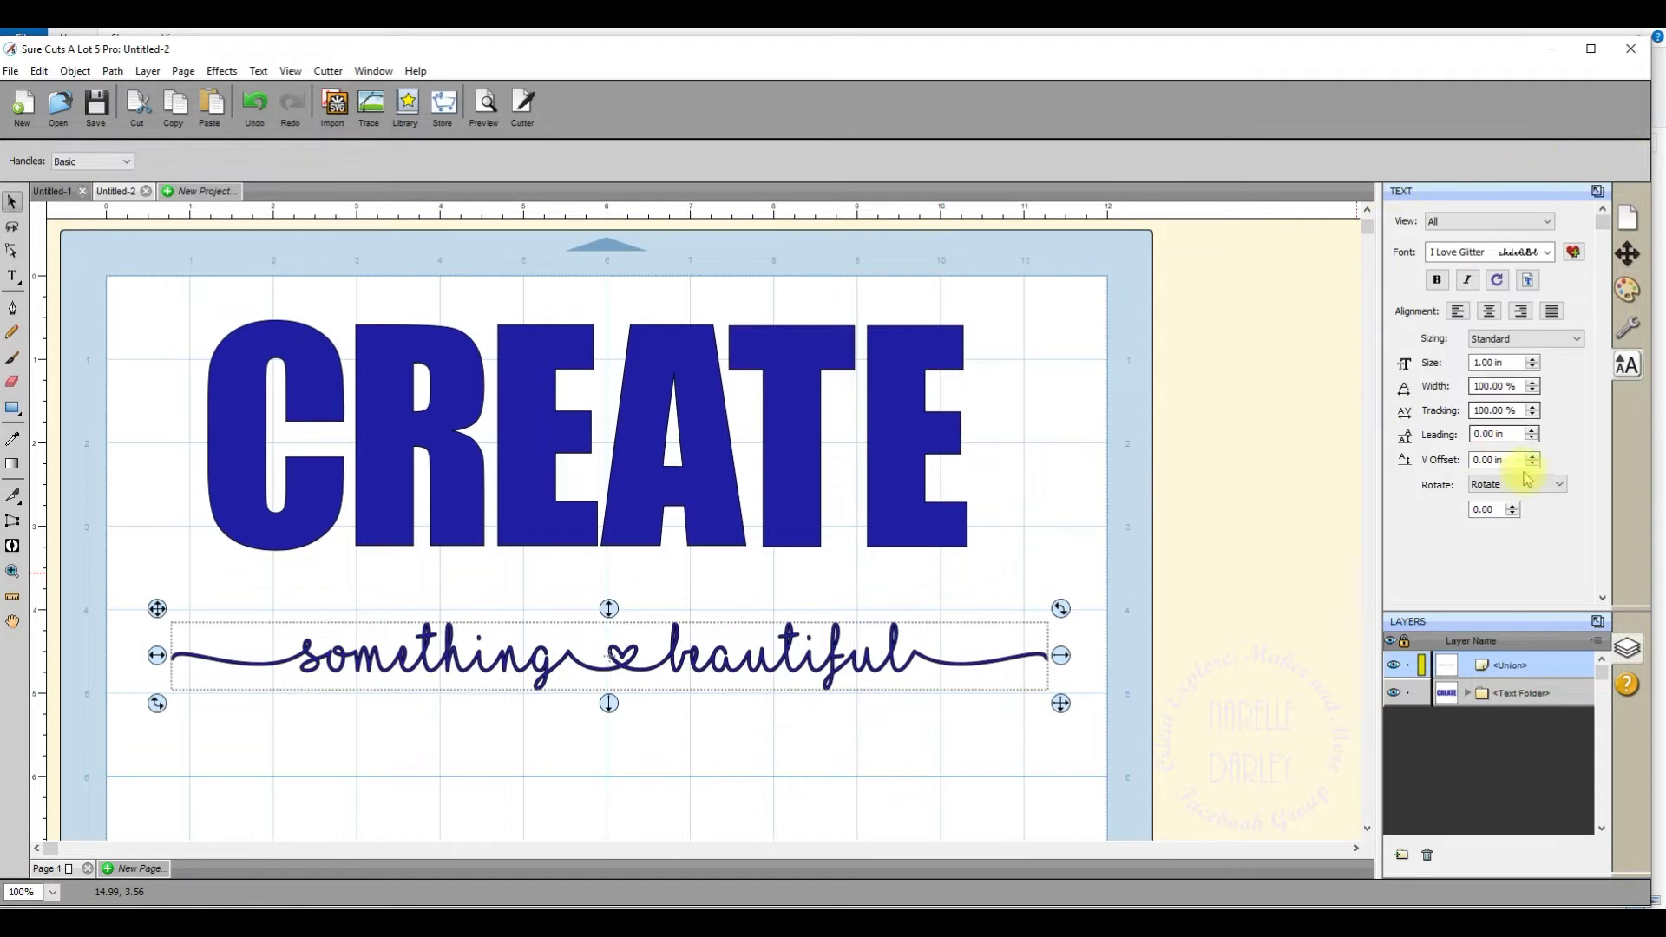
Change the script line's fill color to red (FF0000).
left_click(1628, 291)
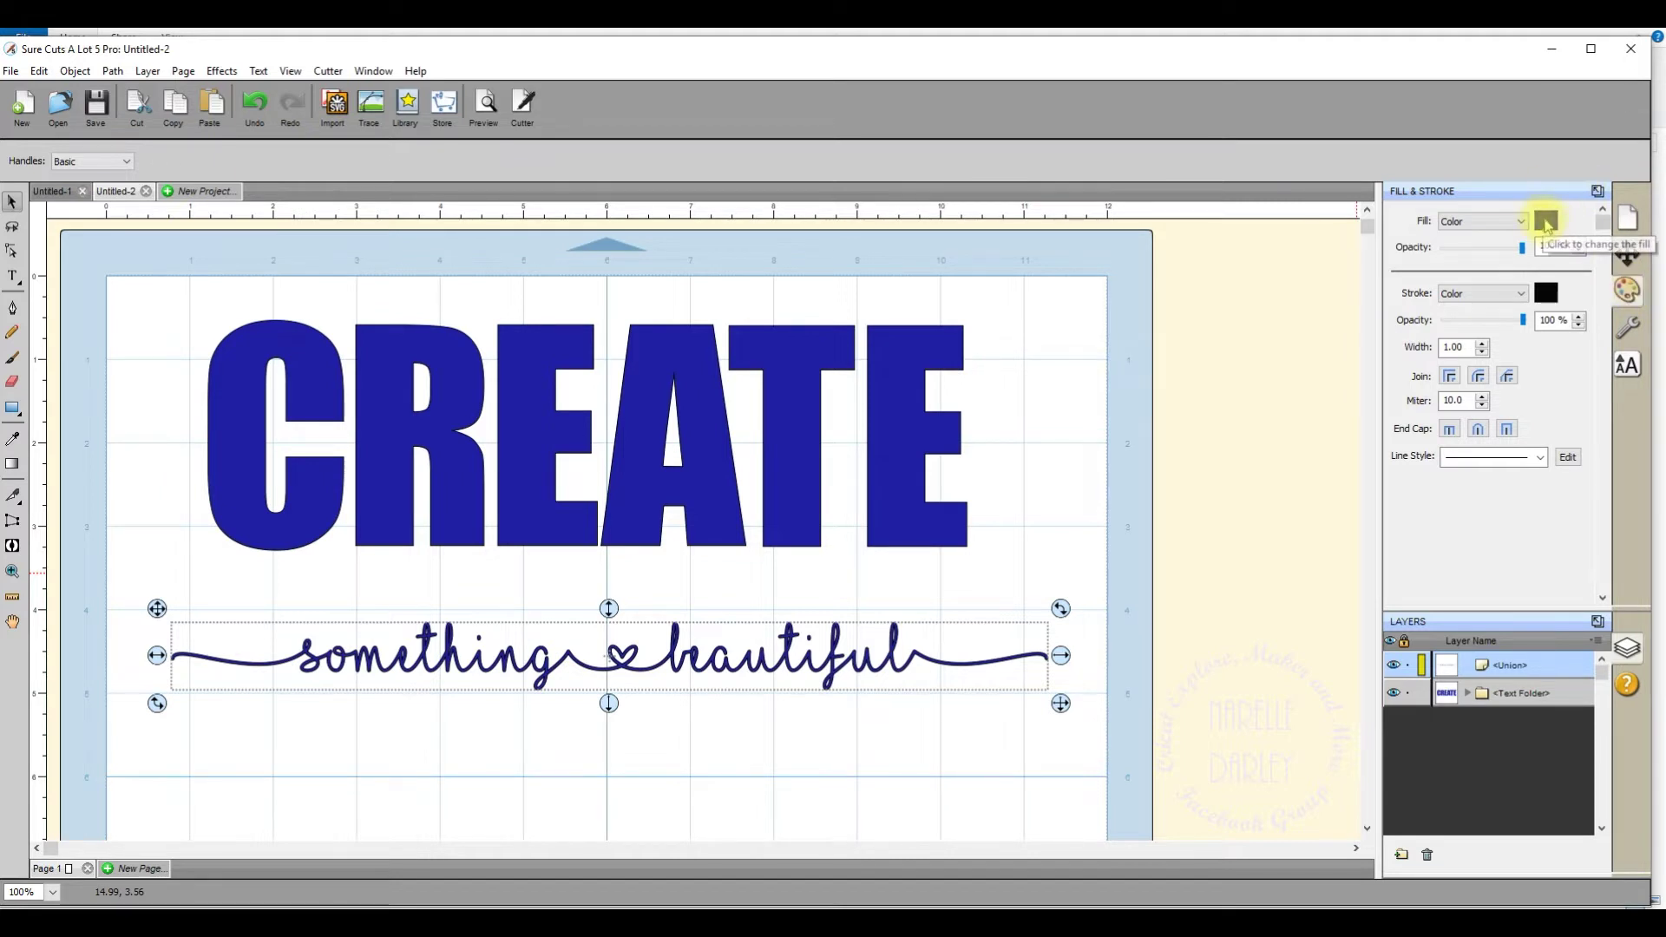
left_click(1546, 222)
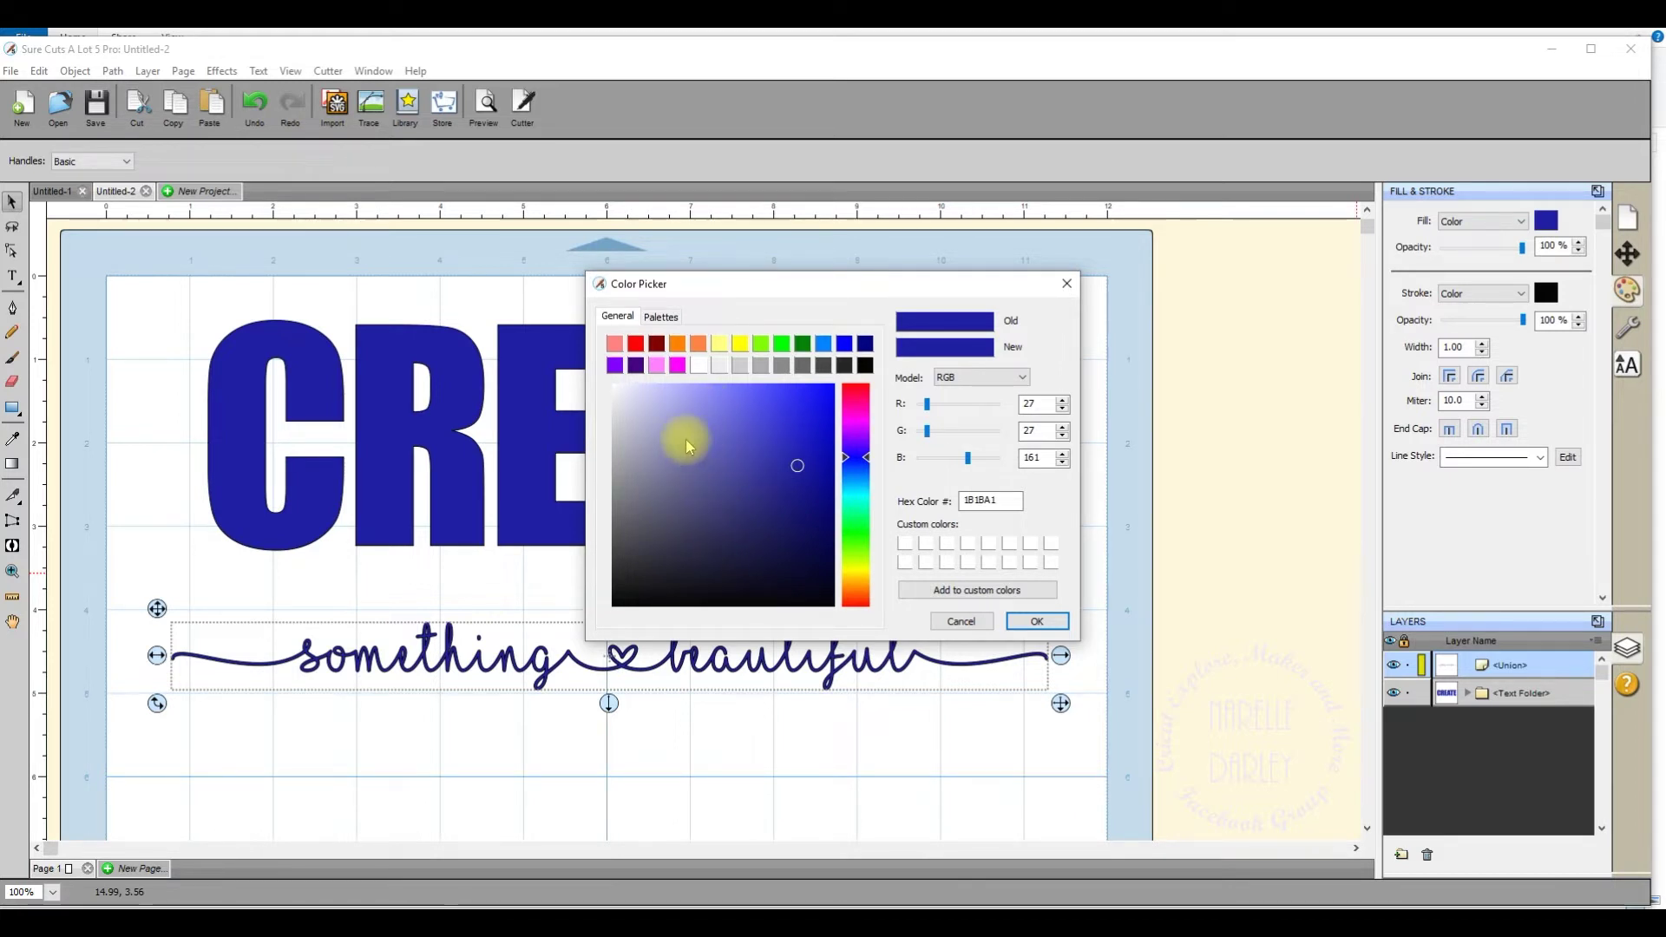
left_click(636, 344)
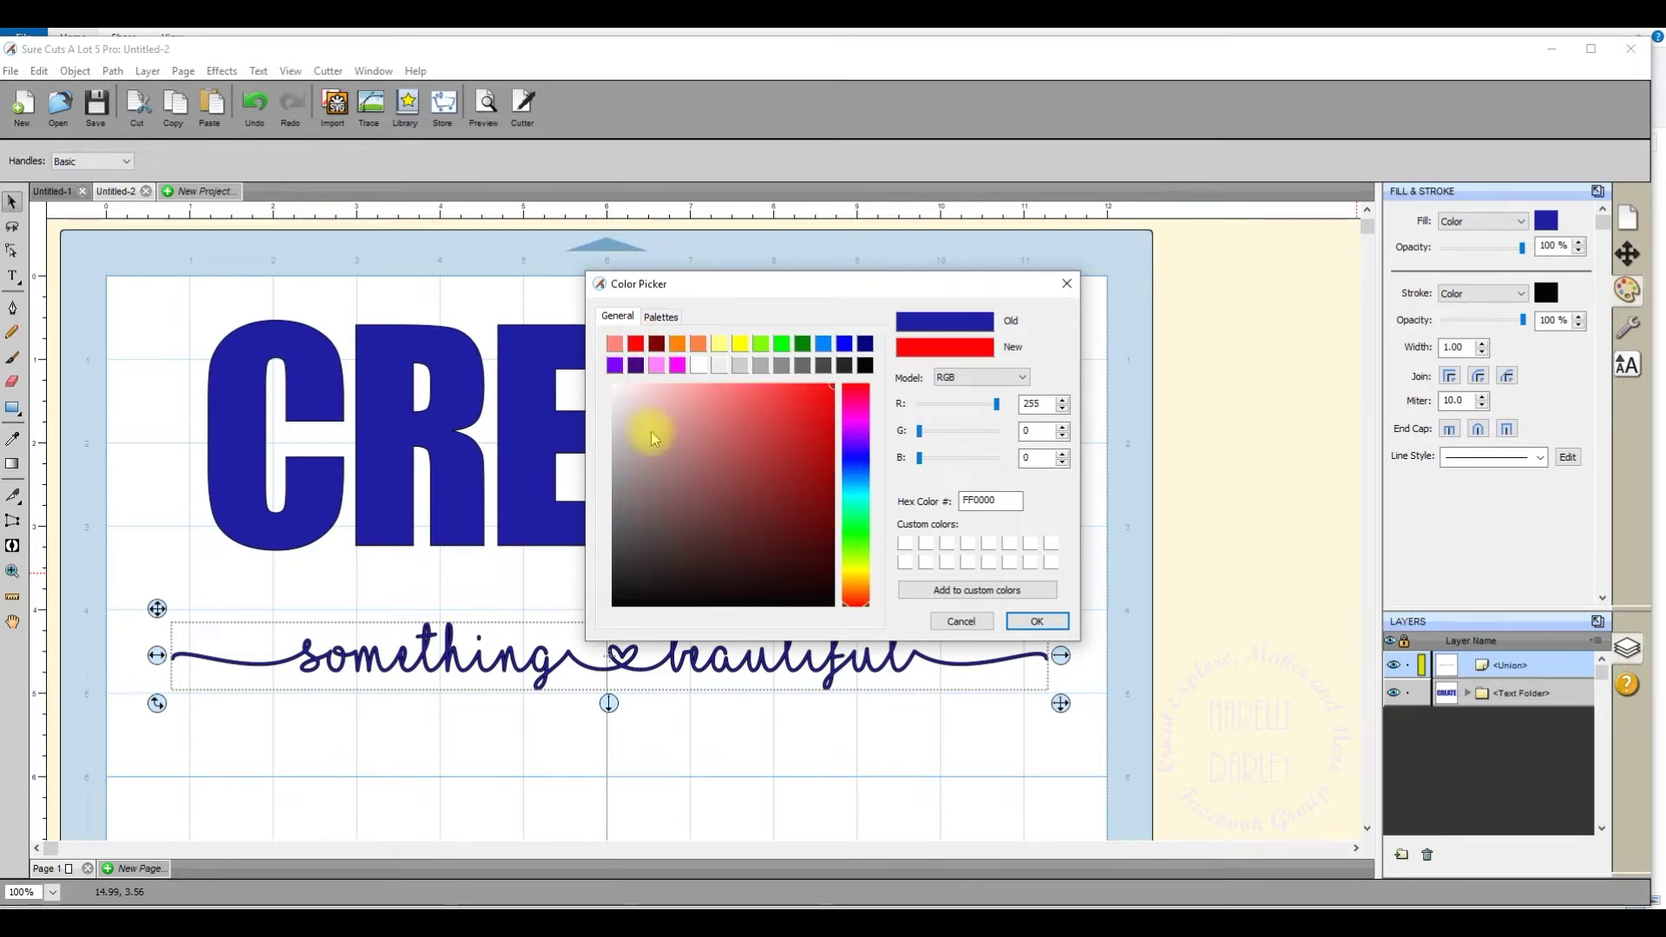
left_click(1040, 622)
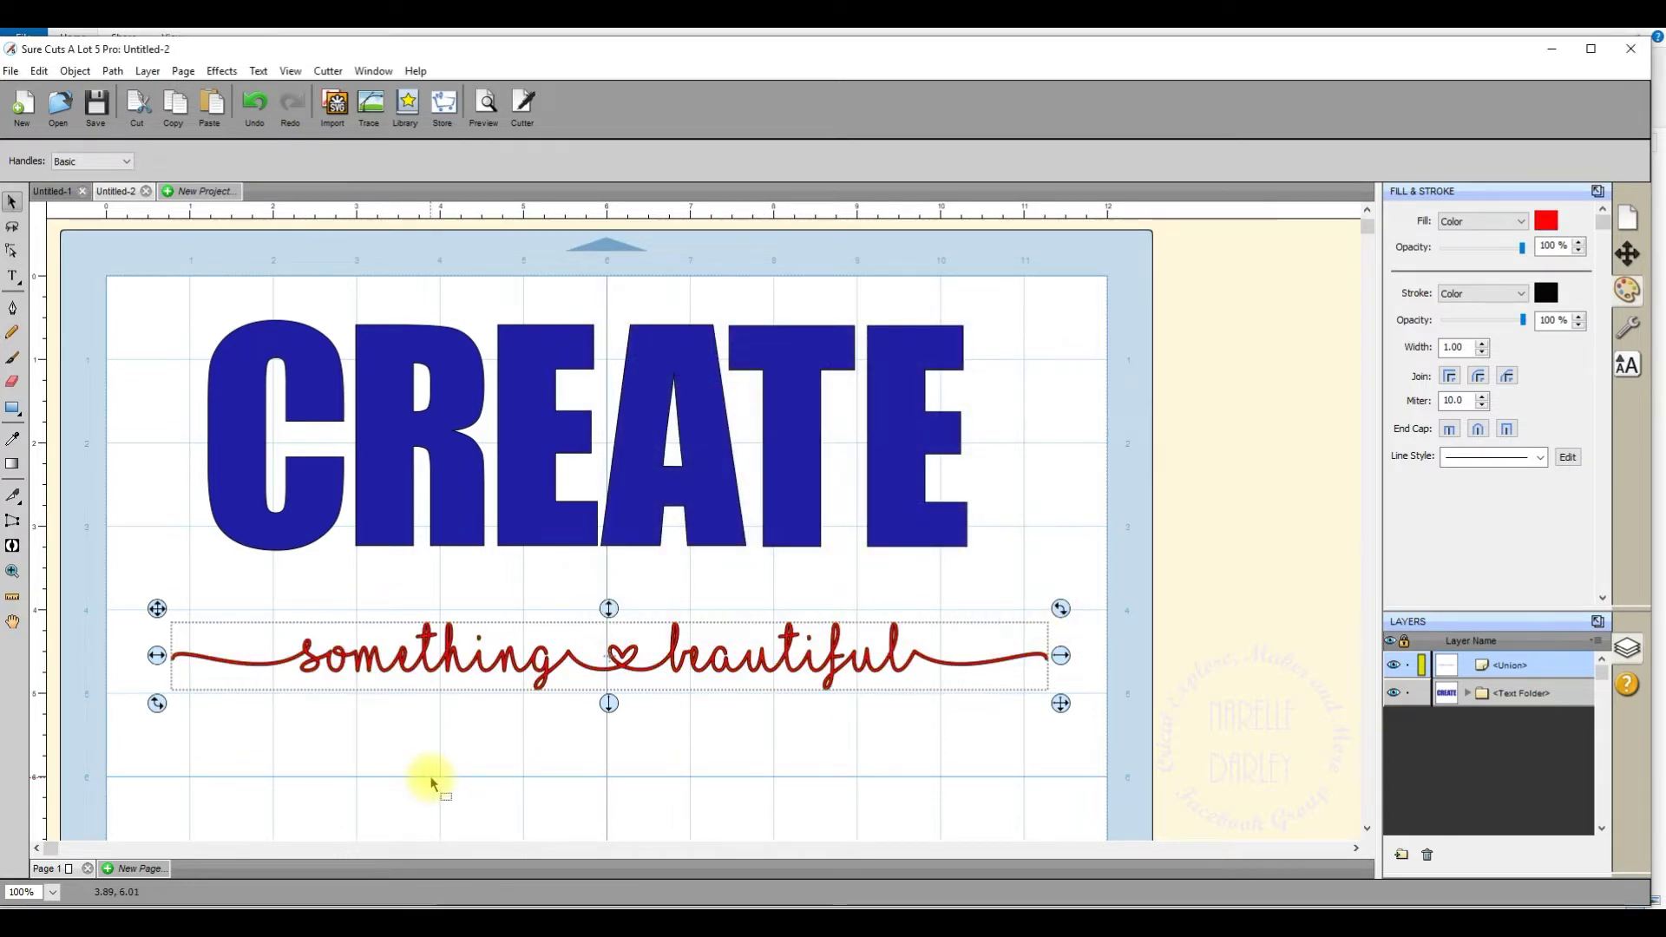
Scale the red script line down to about 10.06 in wide by comparing it over CREATE, and place it just below the word.
left_click(507, 662)
left_click_drag(506, 662, 495, 483)
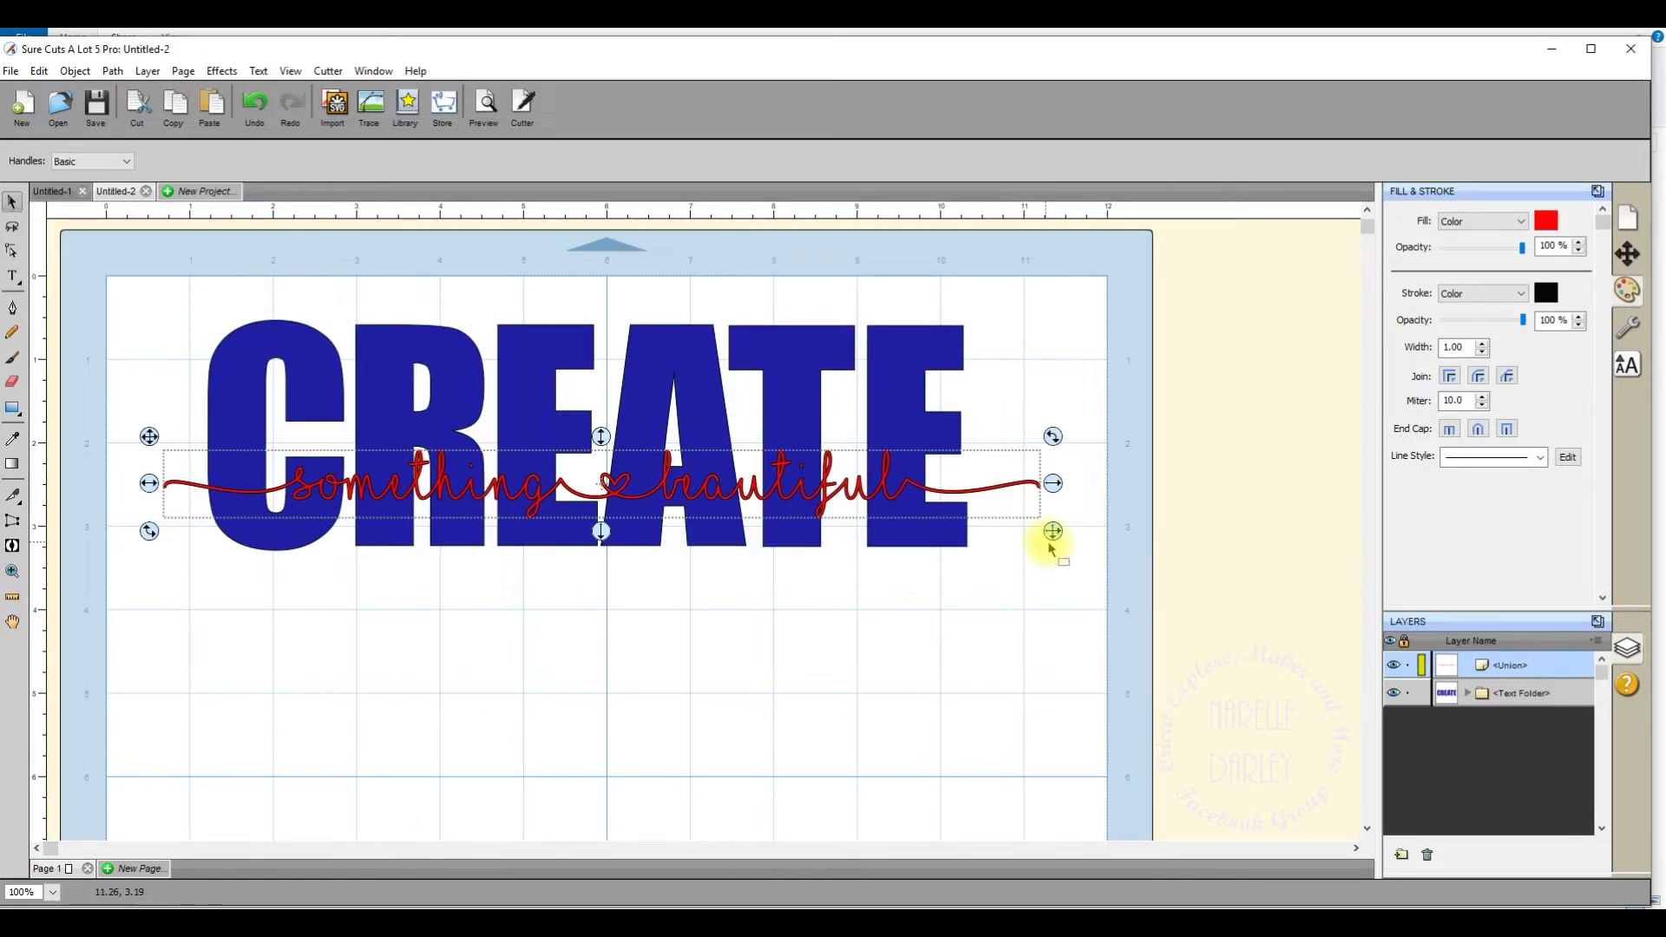
left_click_drag(1055, 531, 1016, 529)
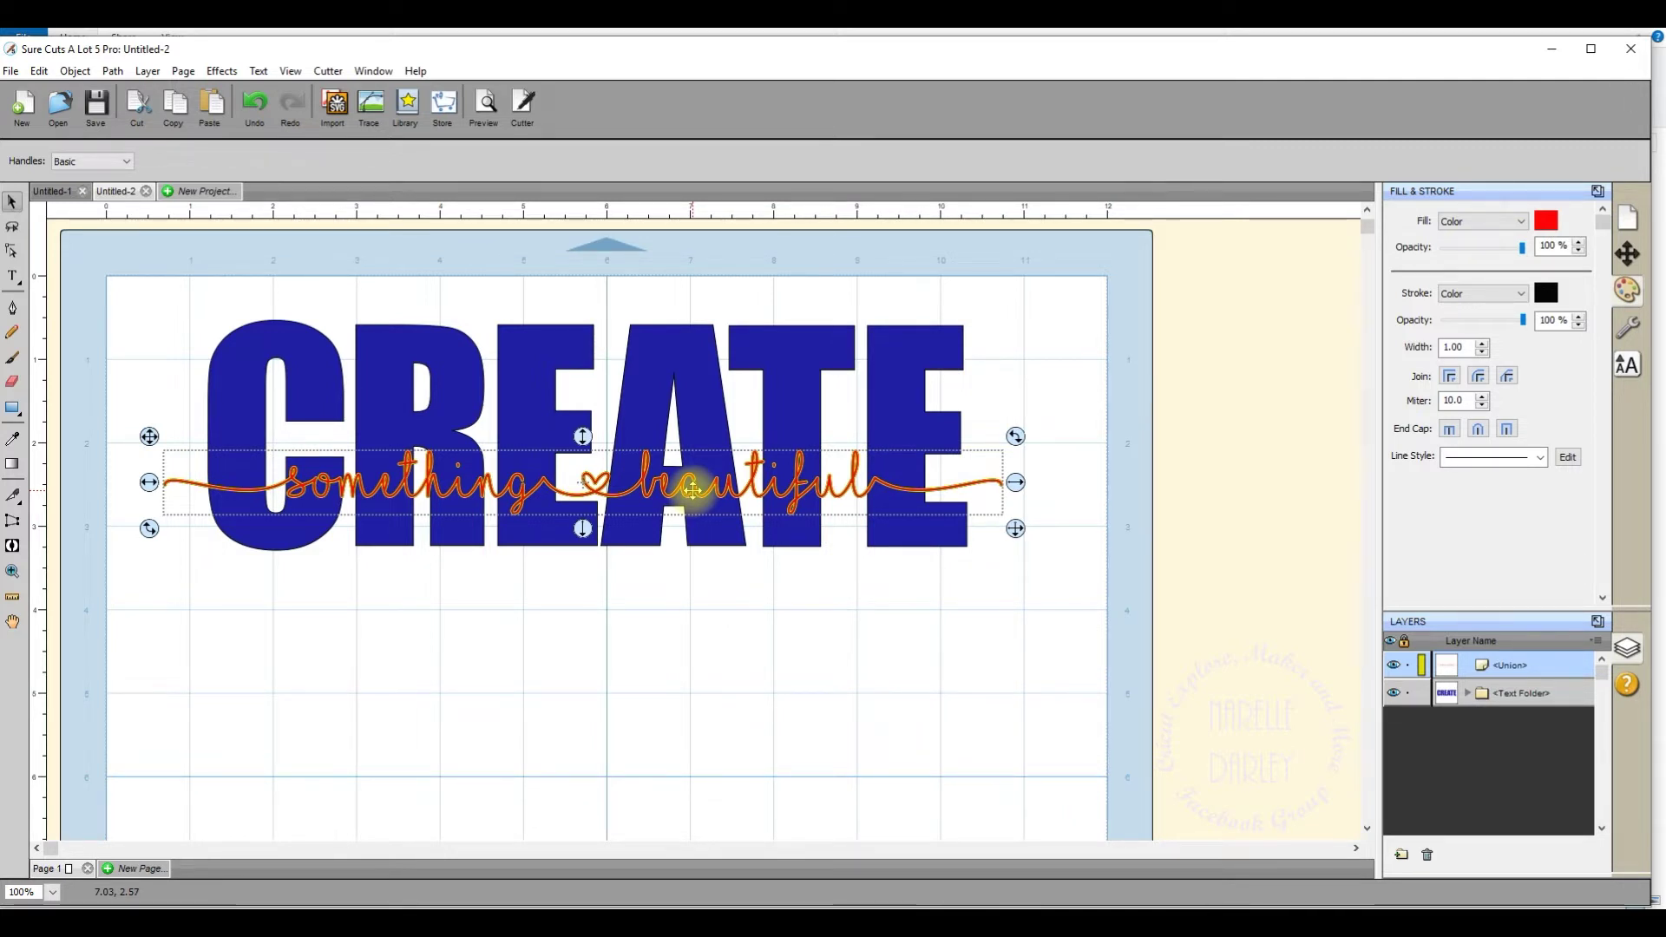
left_click_drag(492, 490, 492, 625)
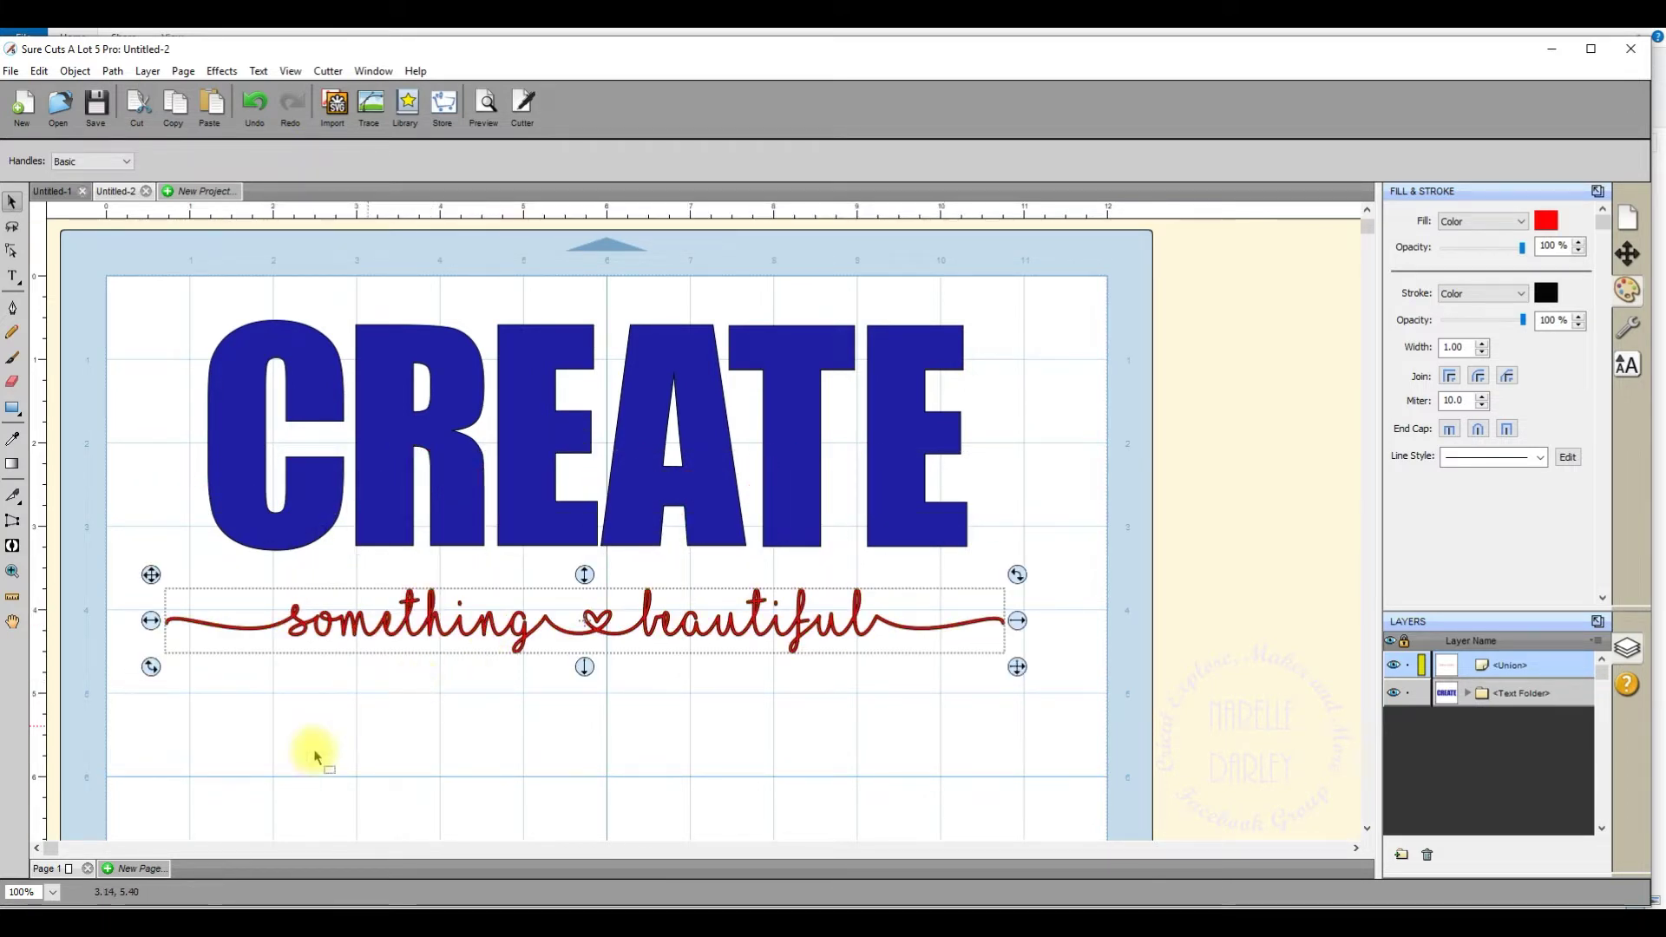
Start a Shadow Layer (Contour Cut) for the script line and set its color to green (008000).
left_click(53, 894)
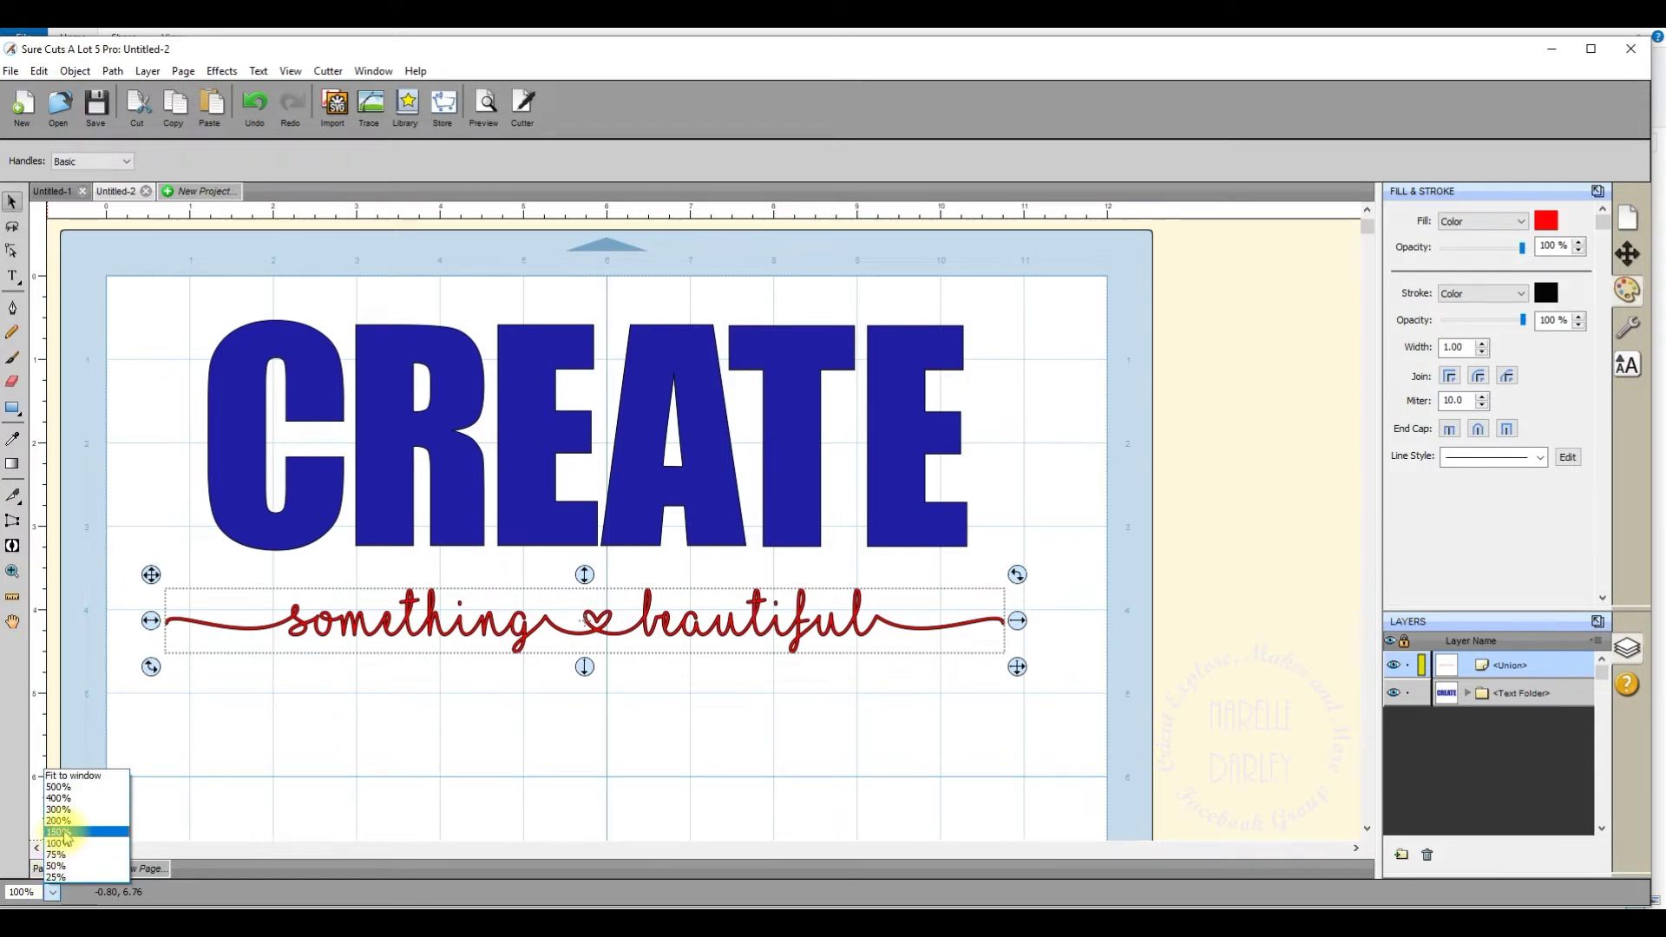
left_click(59, 833)
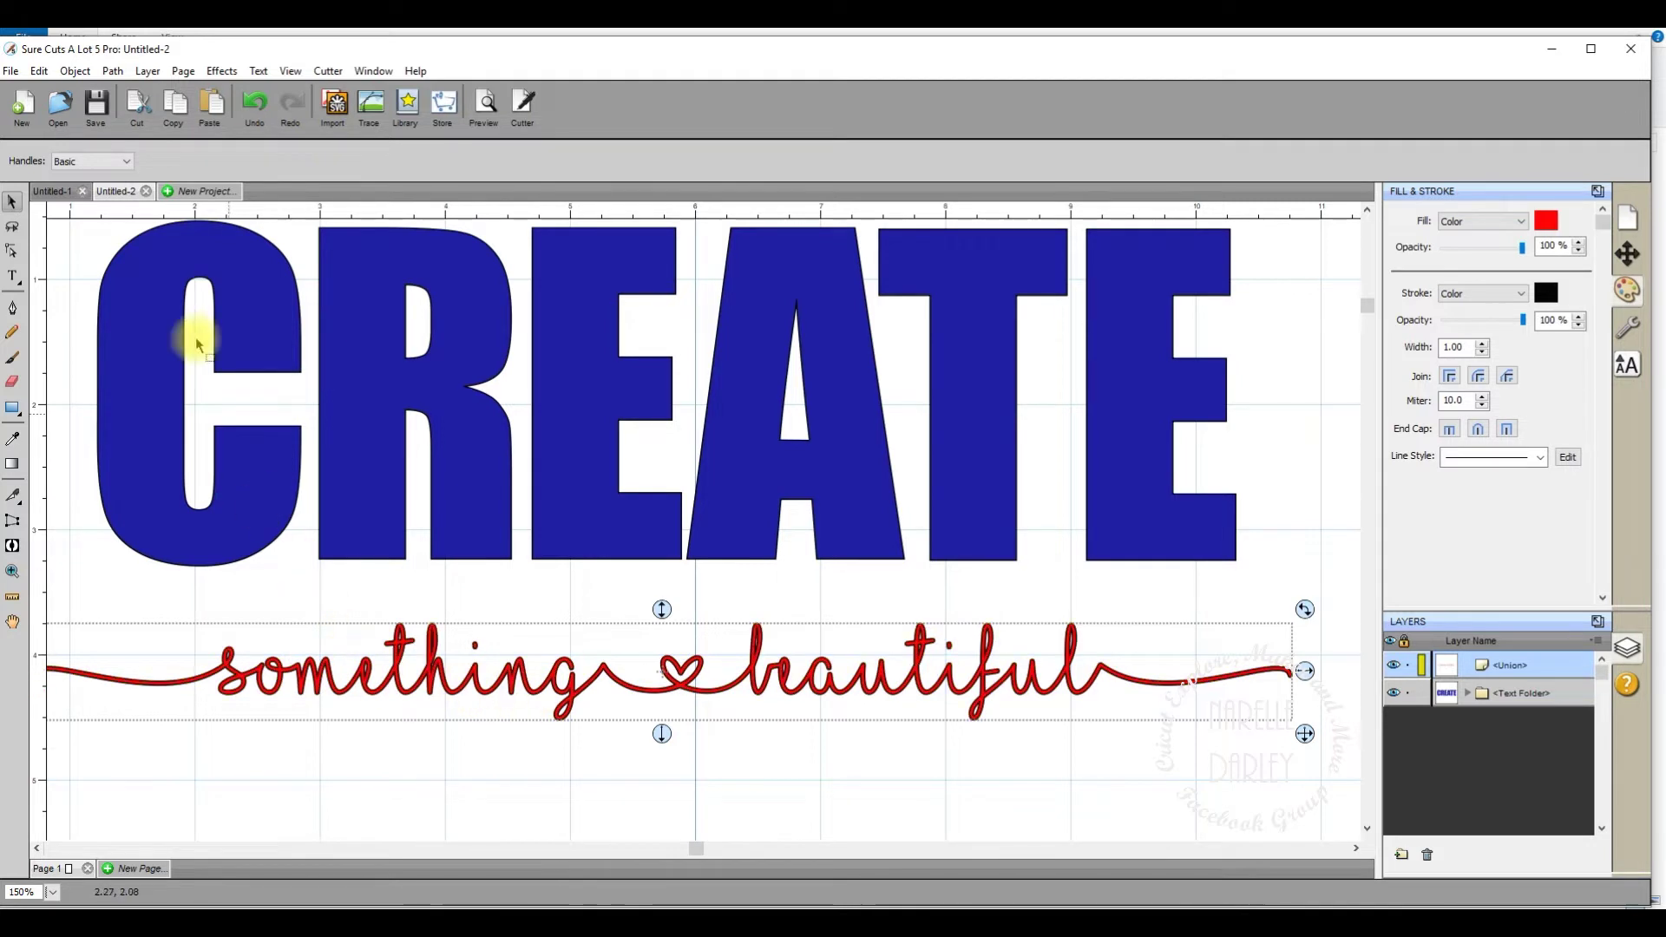
left_click(222, 71)
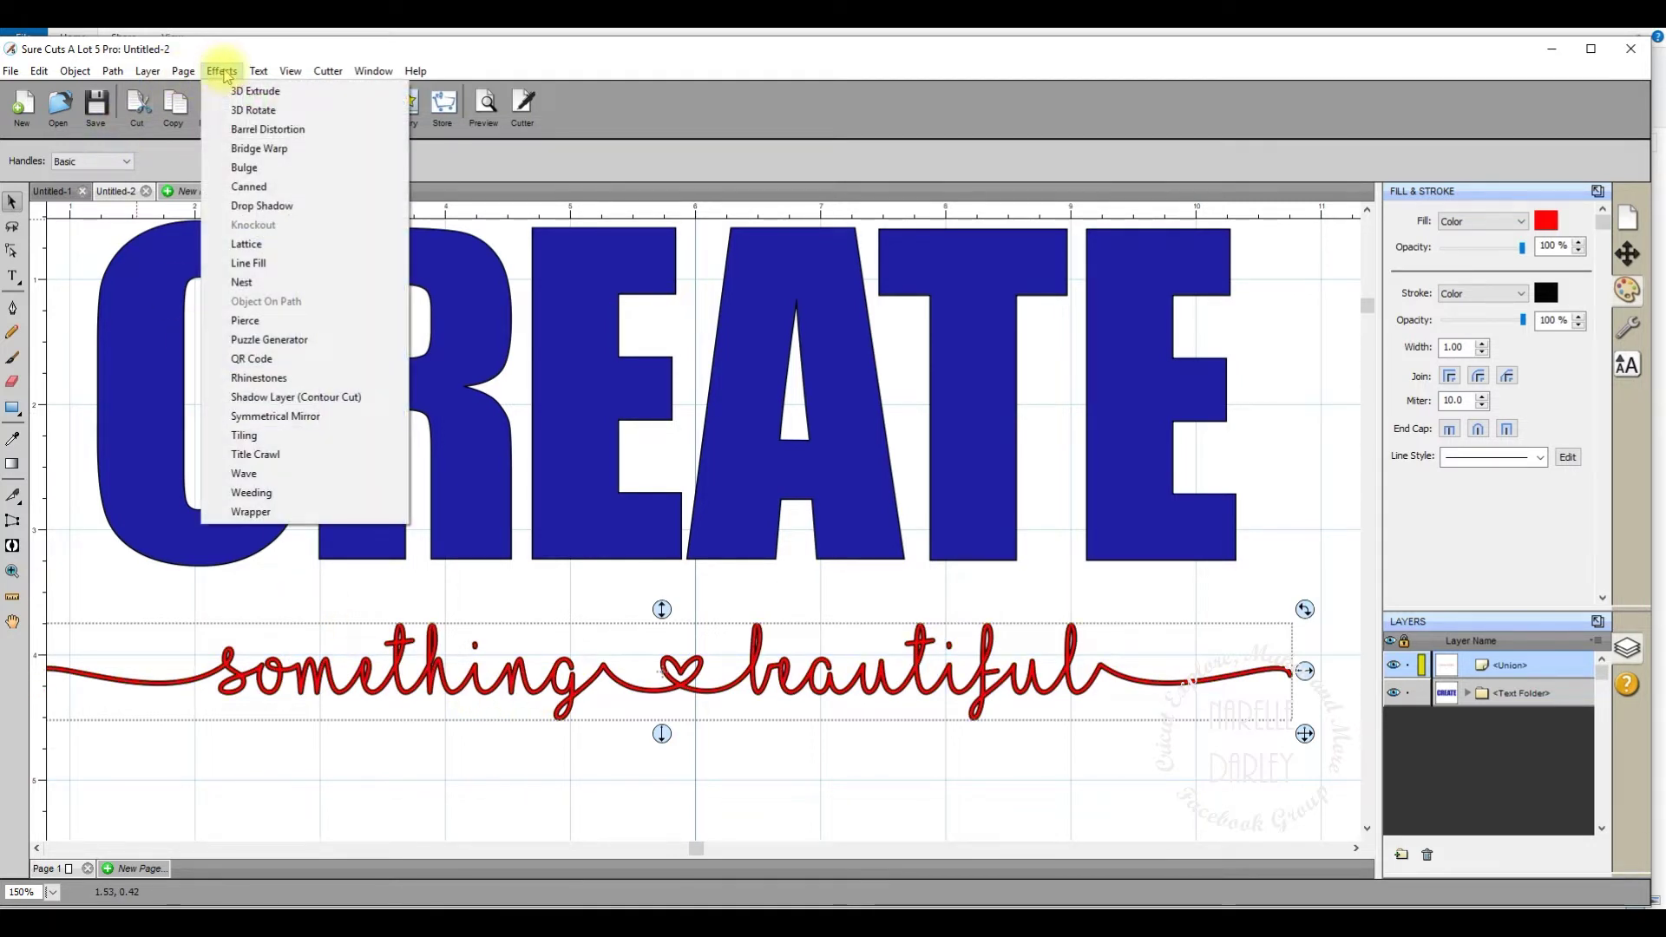
left_click(278, 398)
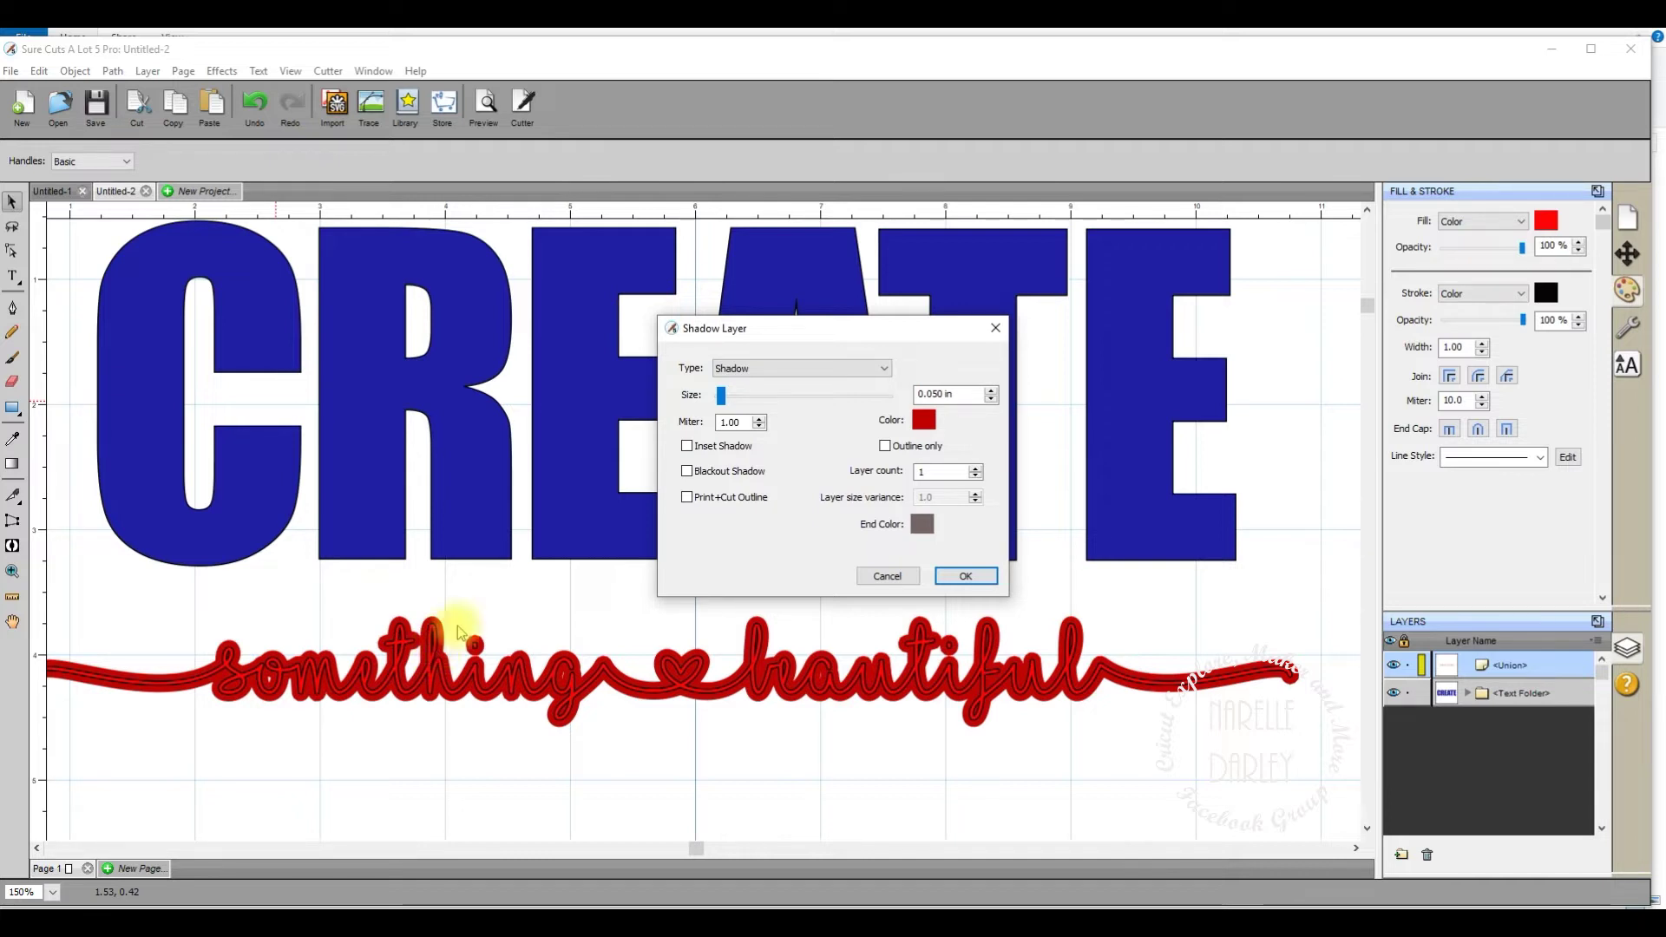
left_click(924, 421)
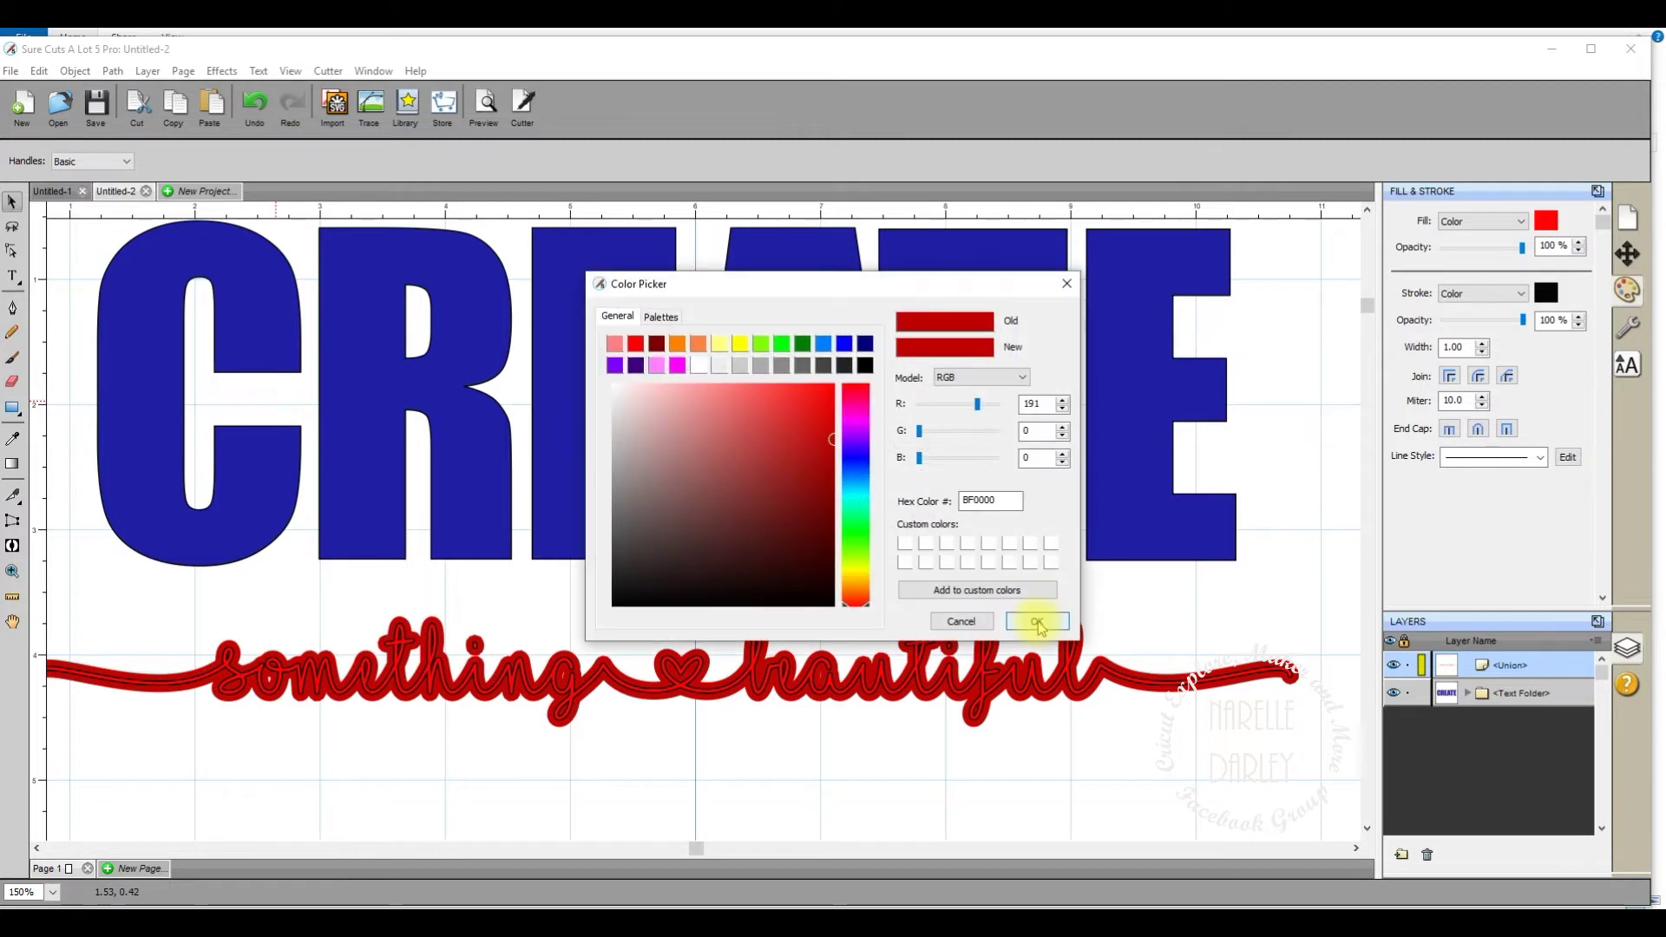
left_click(803, 343)
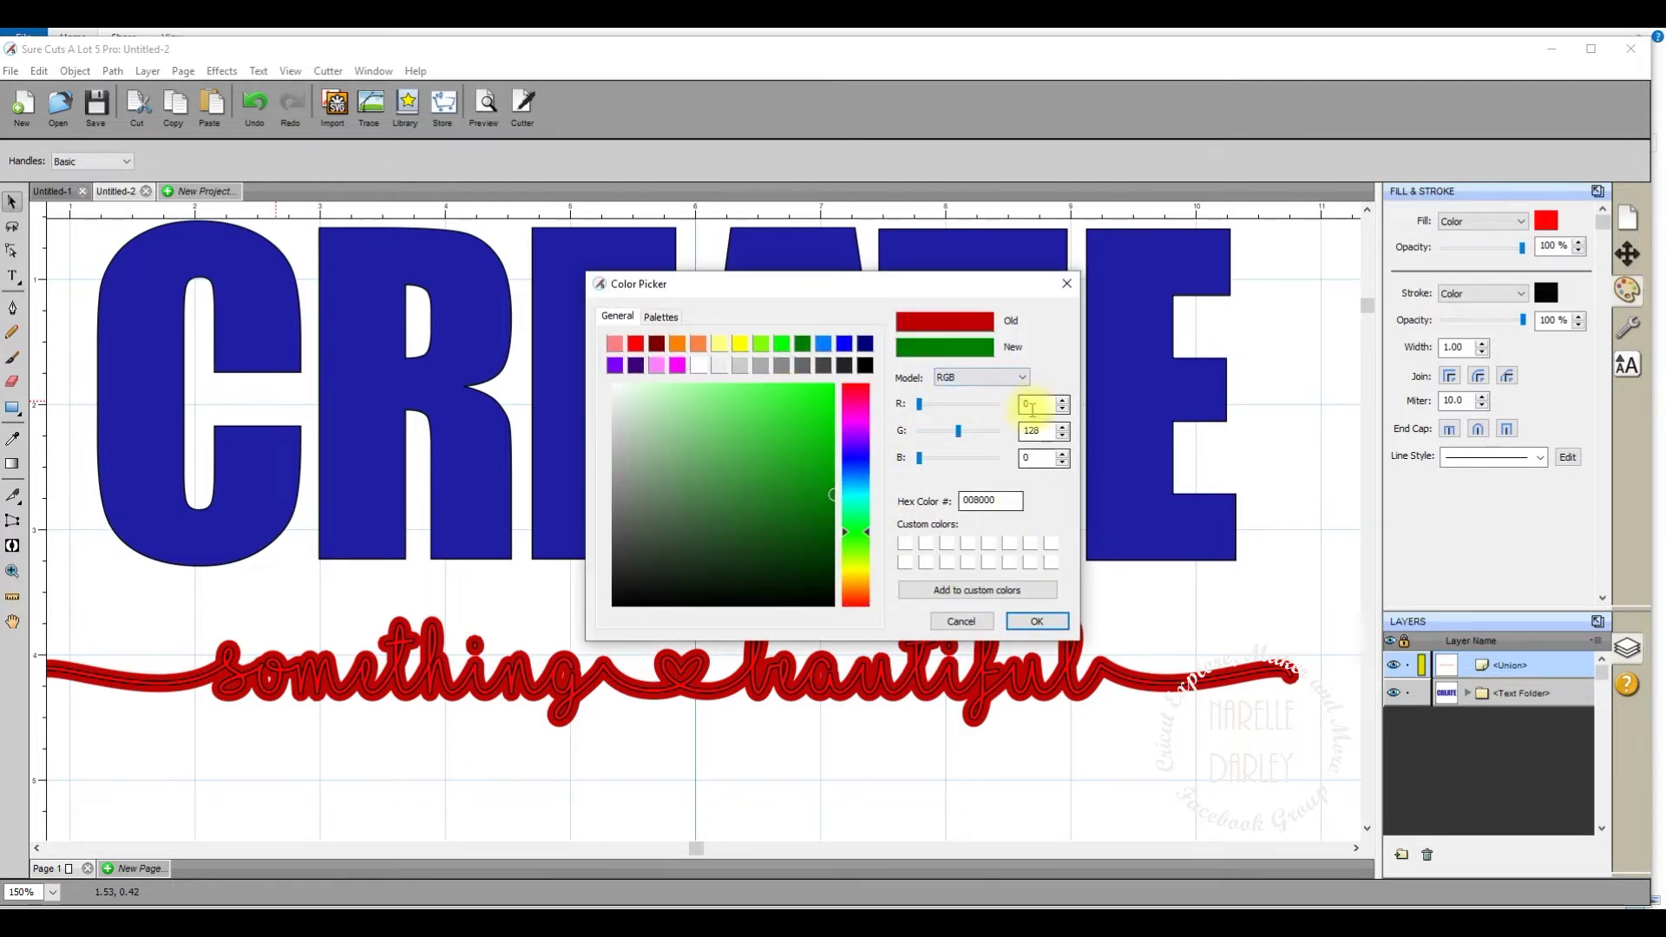
left_click(1038, 622)
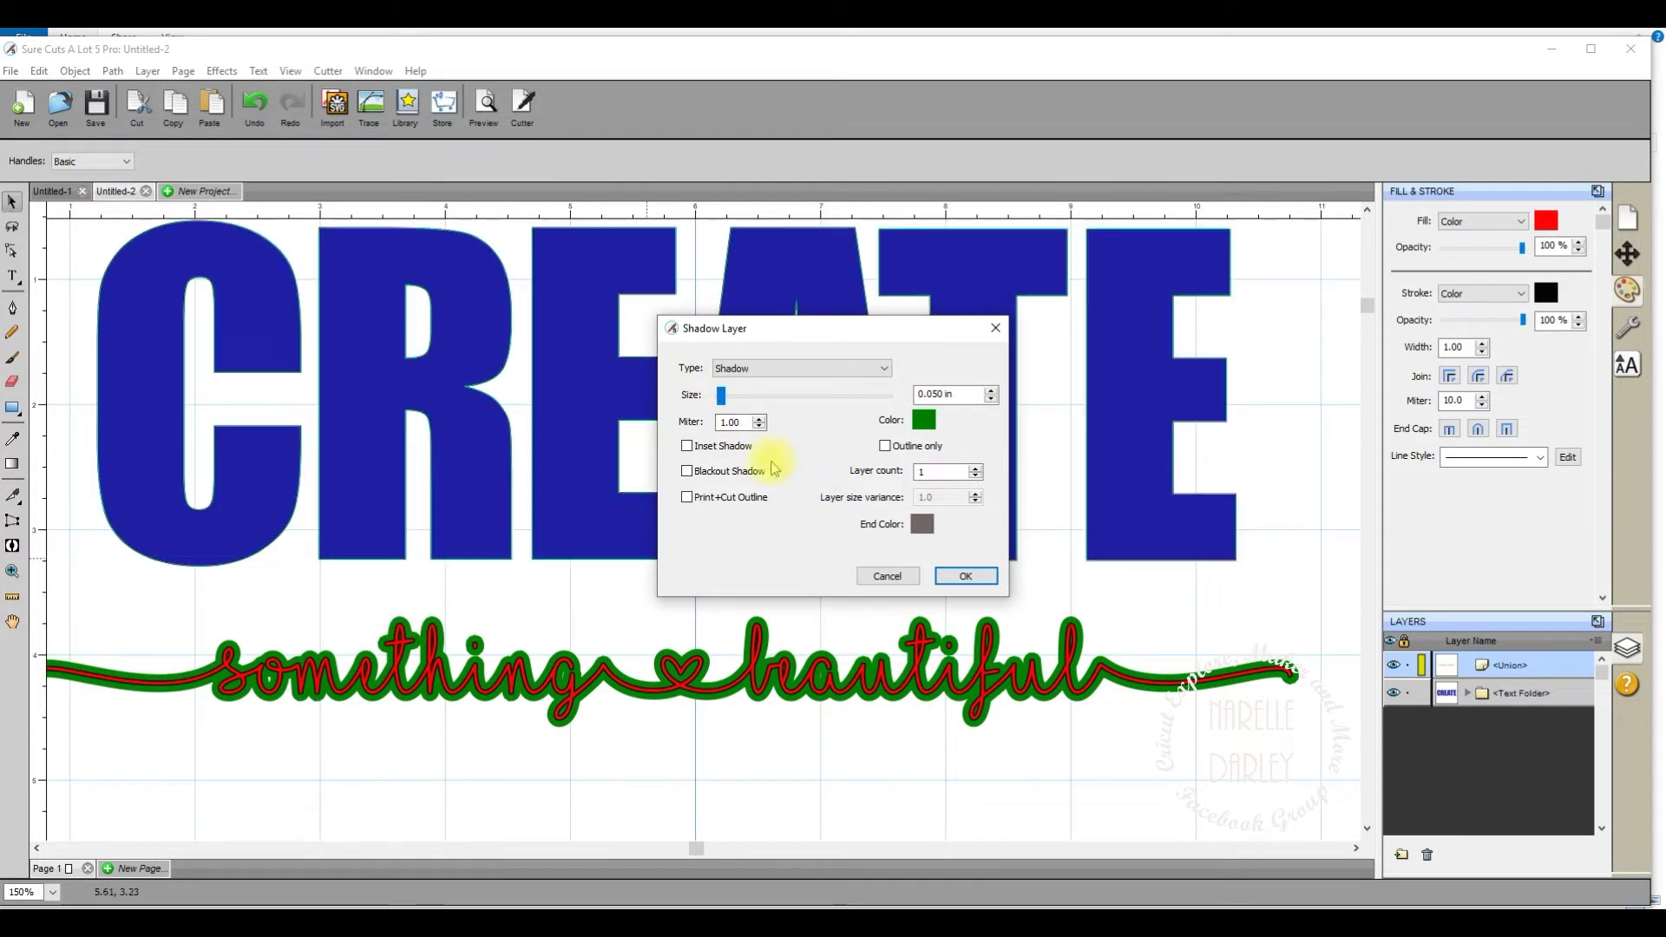
Try shadow sizes of 0.150 in and 0.250 in, and return to 0.050 in.
left_click(992, 392)
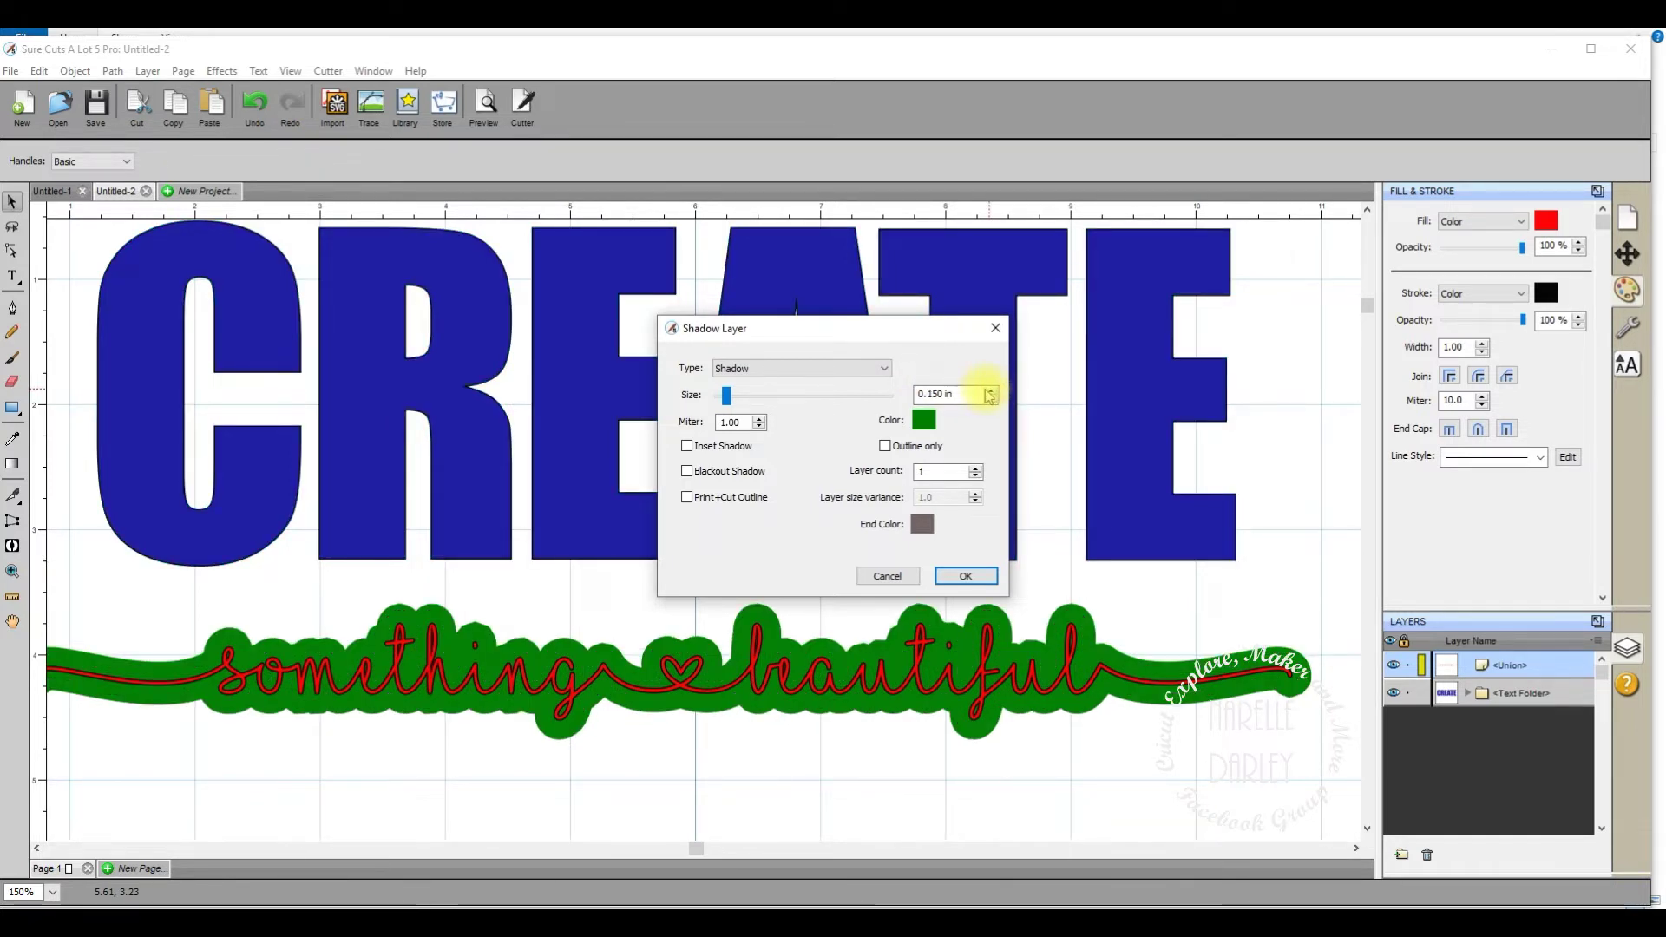
left_click(992, 392)
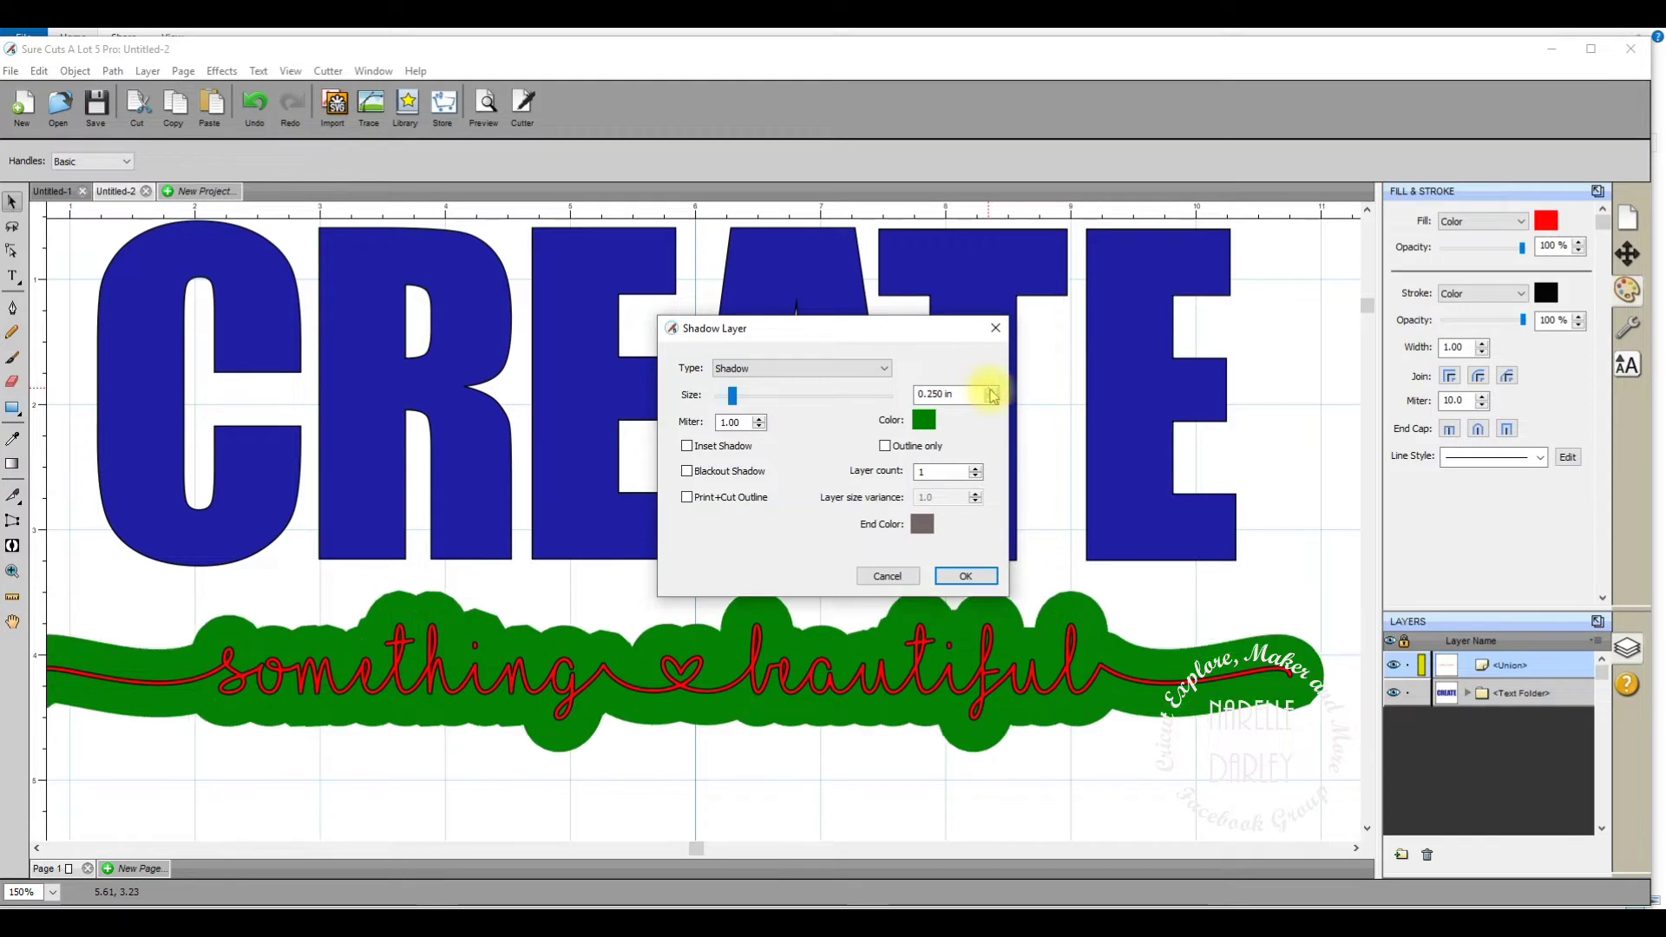
left_click(992, 398)
left_click(992, 399)
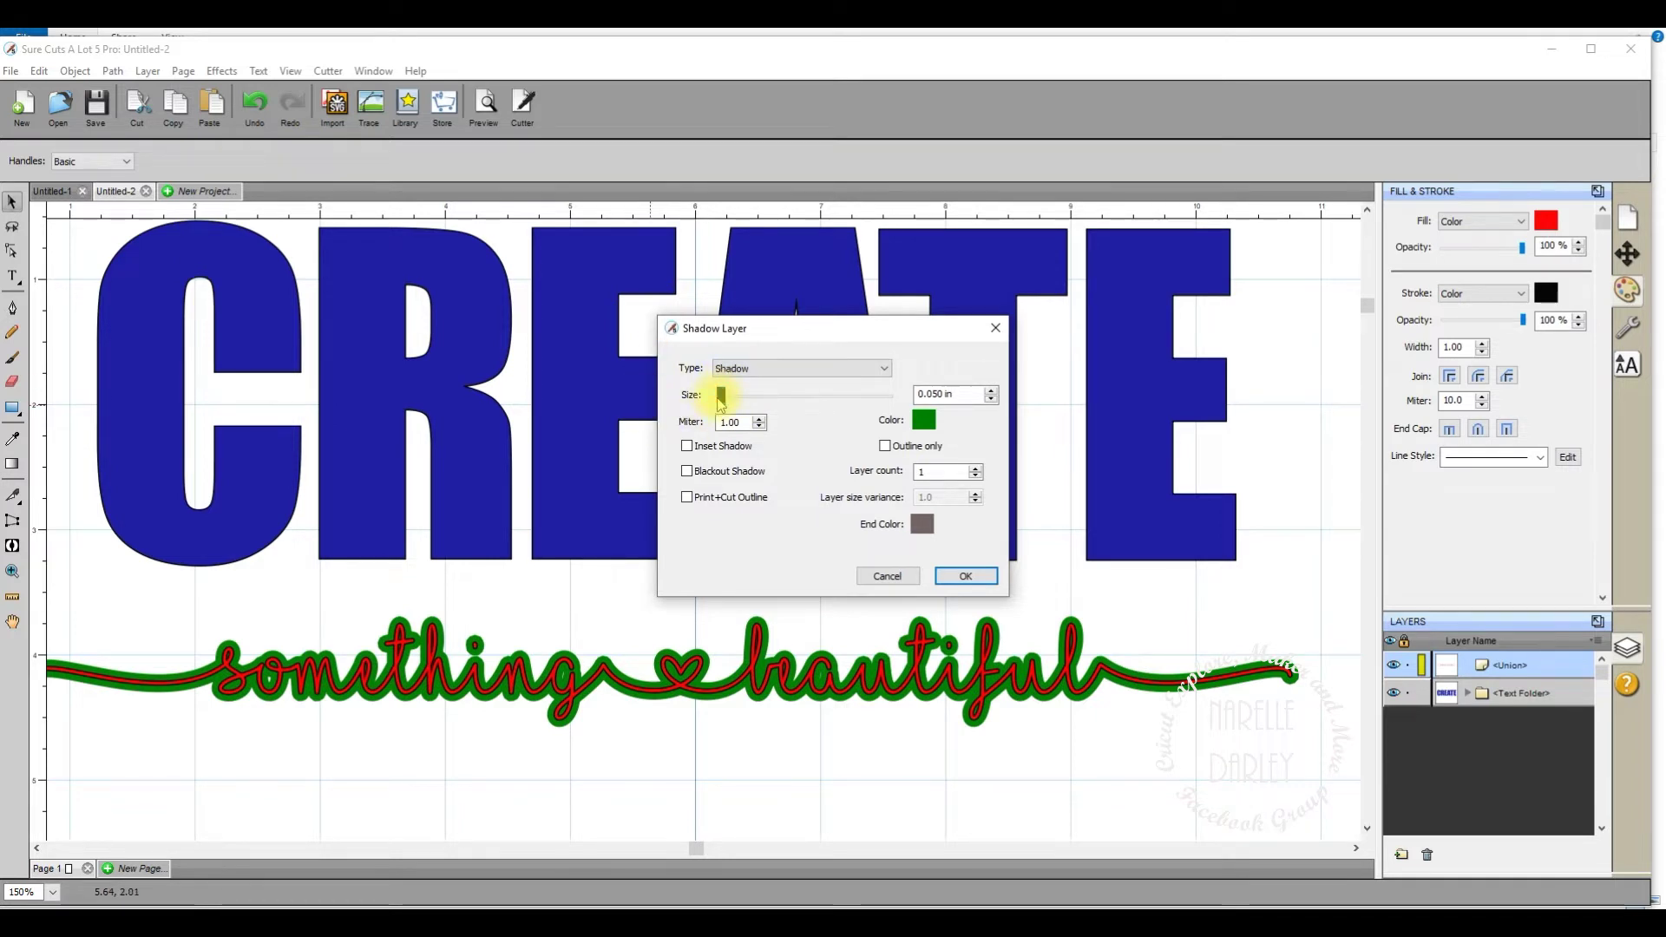
Set the shadow size to 0.063 in, enable Blackout Shadow and create the shadow layer.
left_click_drag(721, 399, 725, 407)
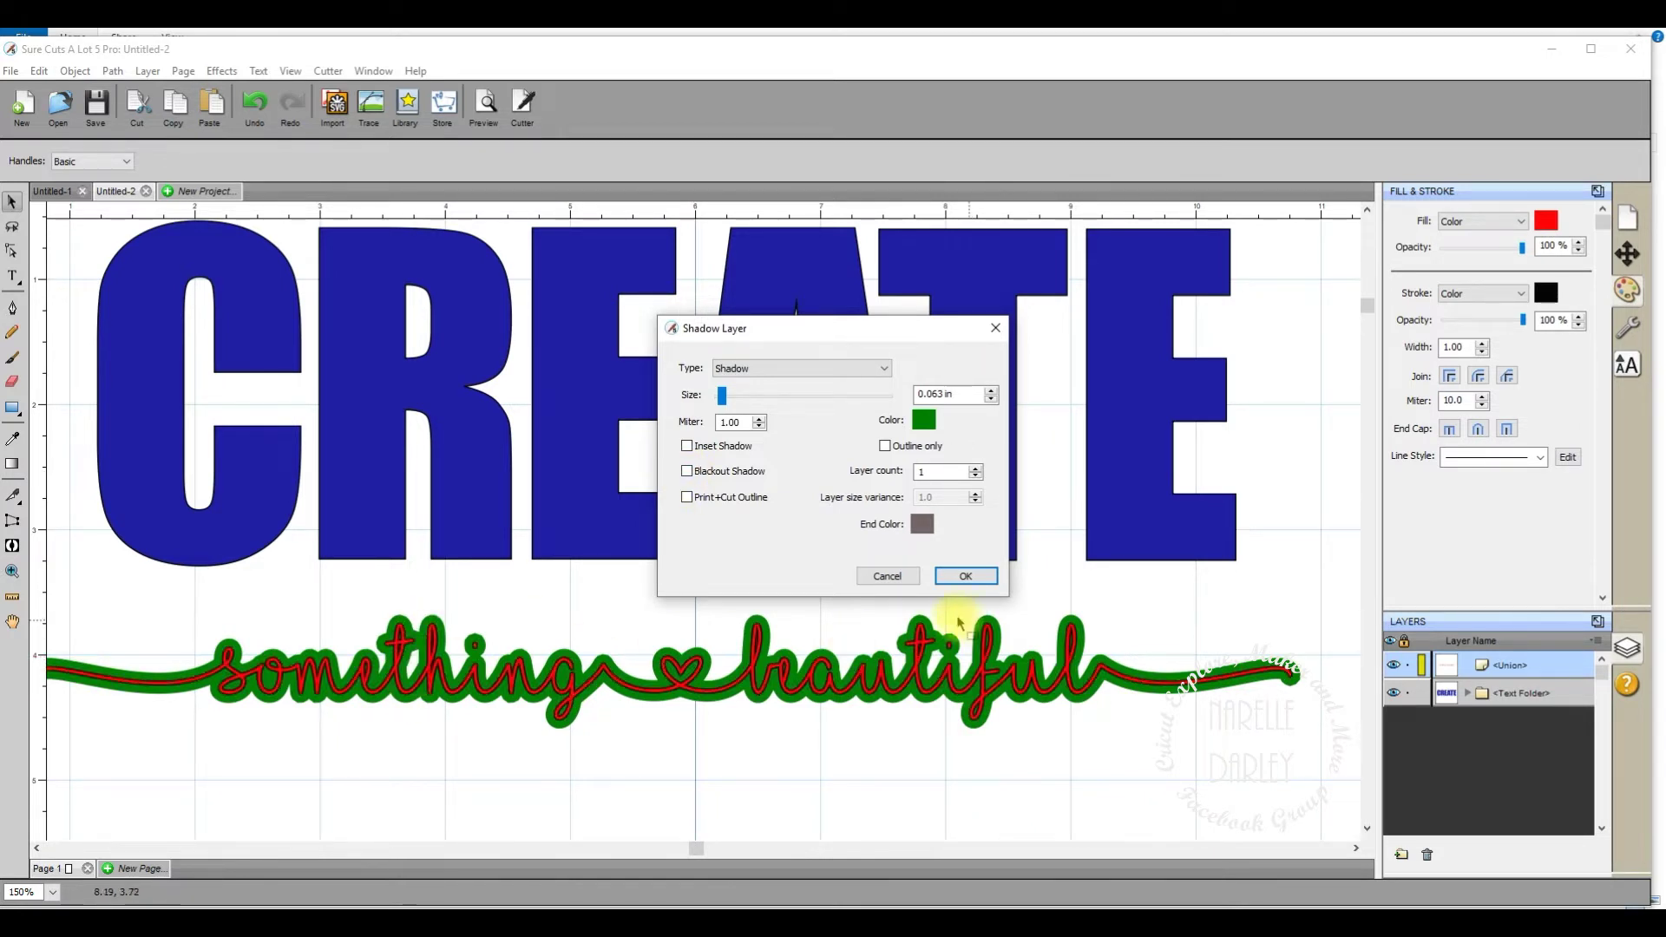
left_click(689, 473)
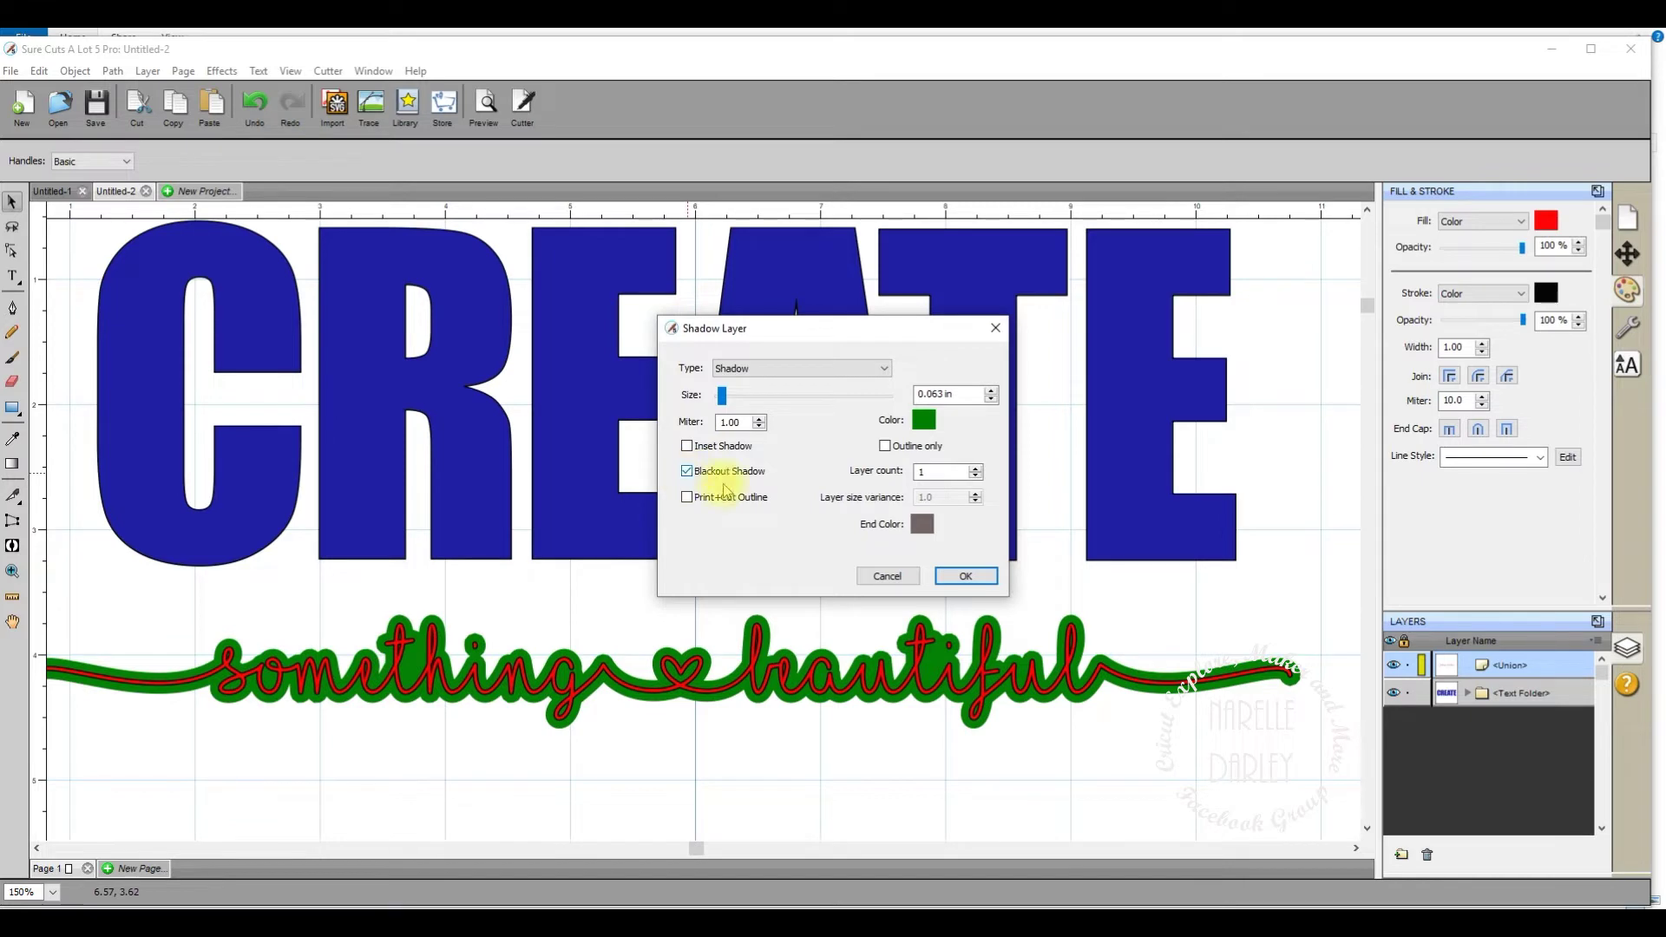
left_click(966, 577)
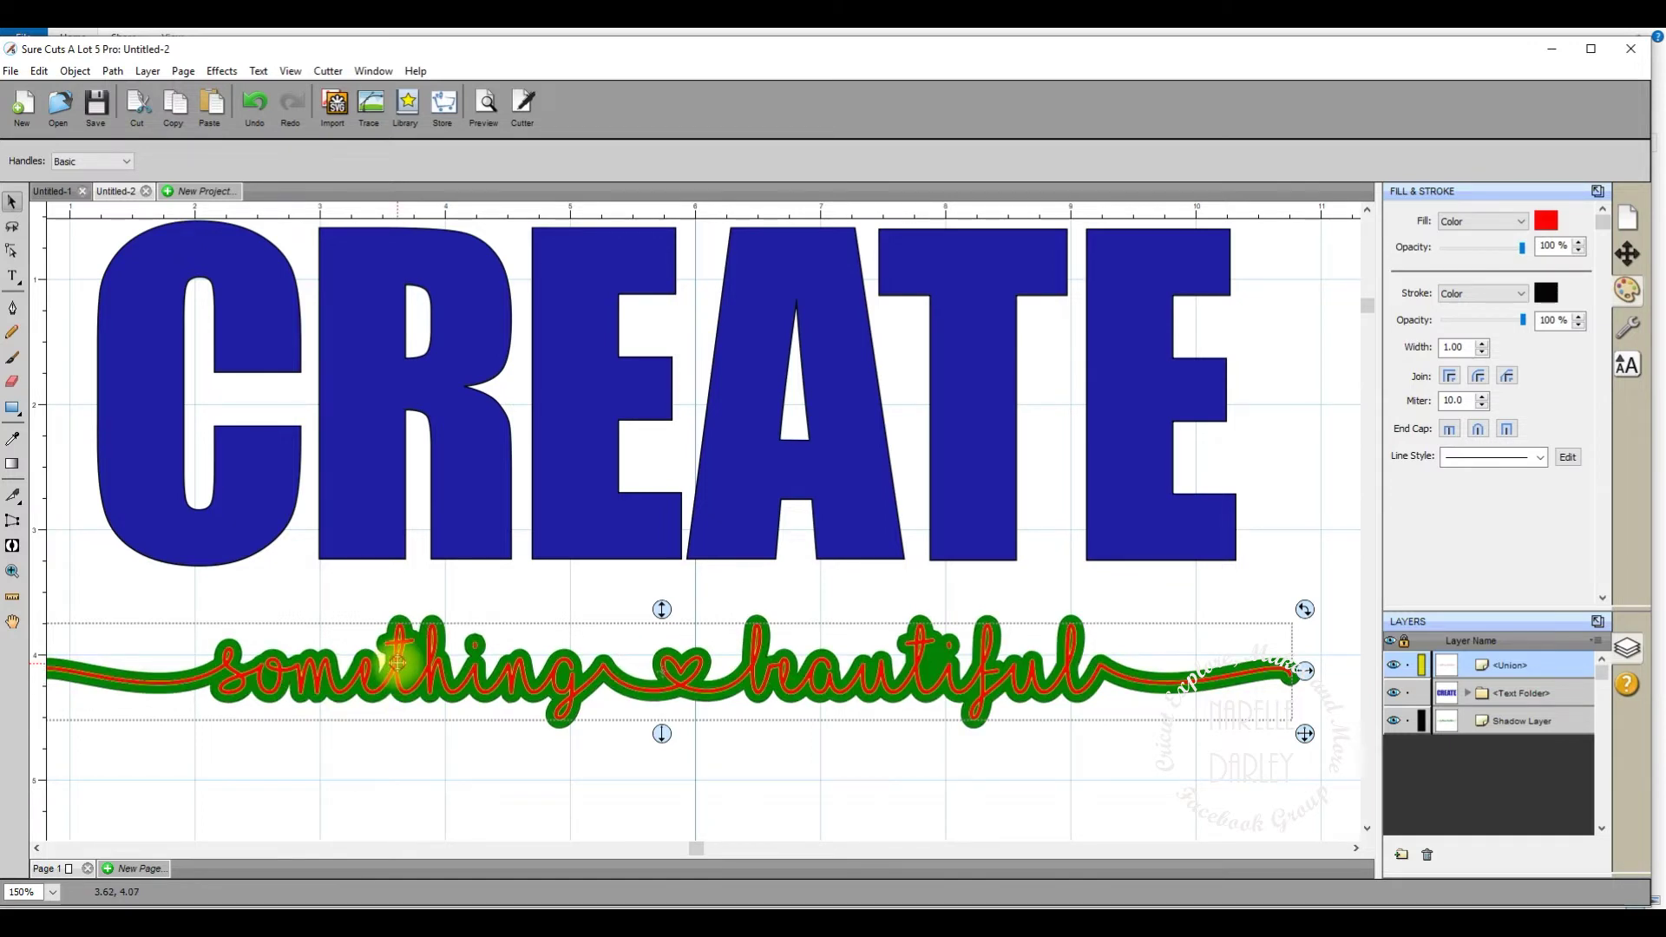
Move the red script line about 1 in straight down, clear of its green shadow, and deselect it.
left_click_drag(397, 662, 398, 785)
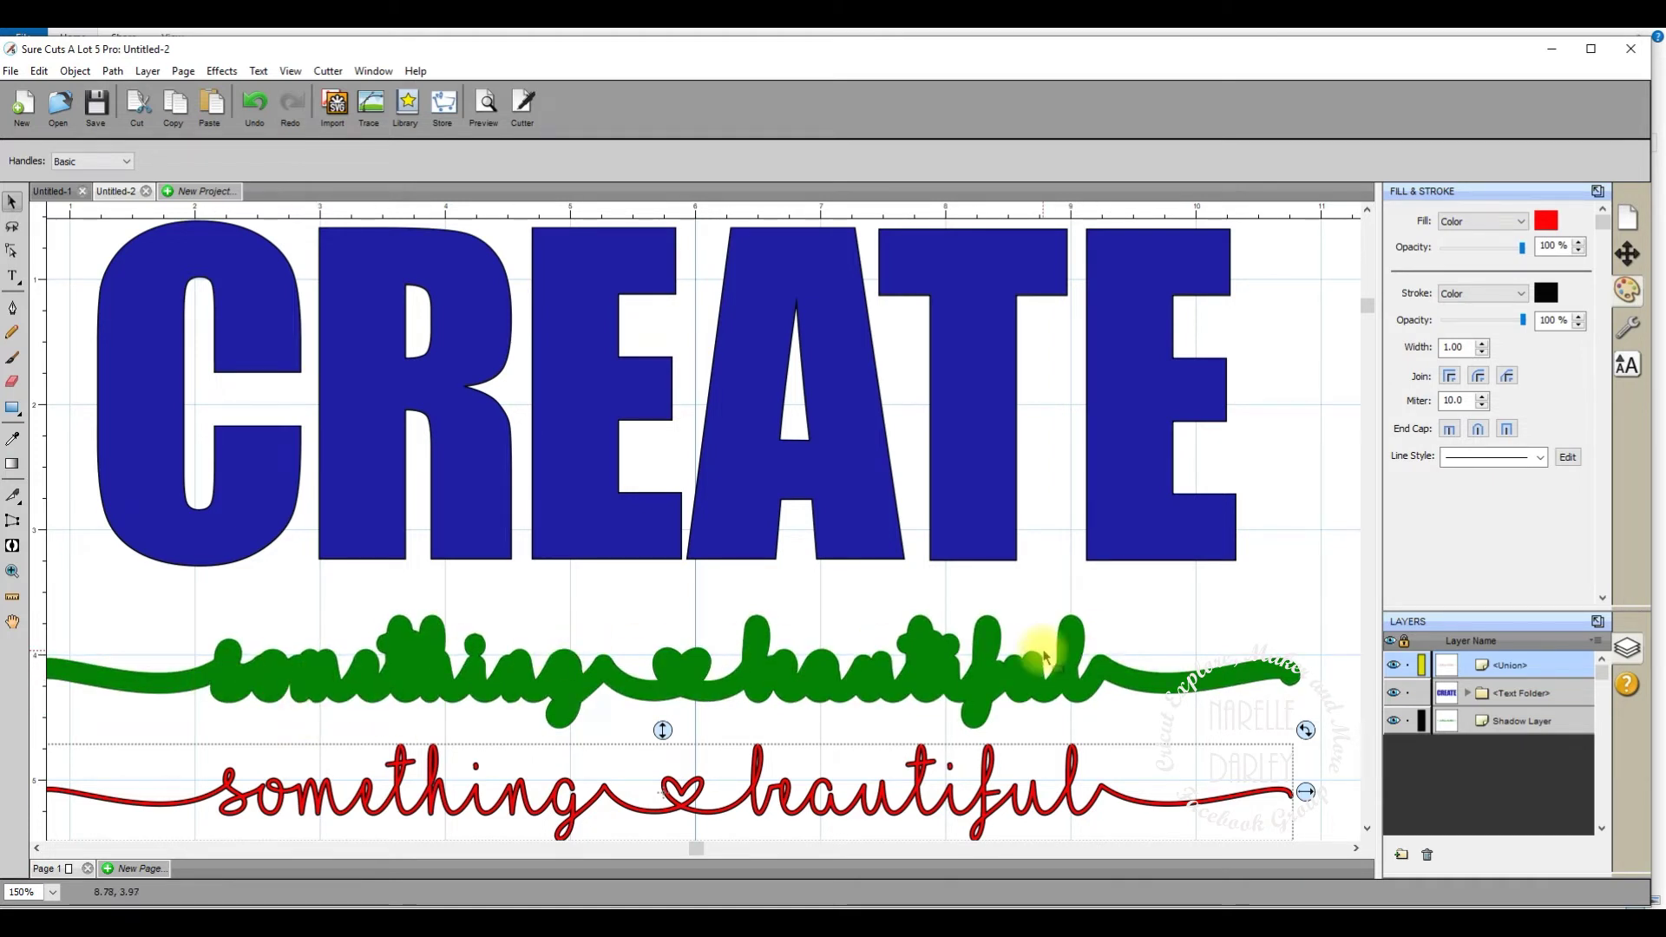
left_click(53, 893)
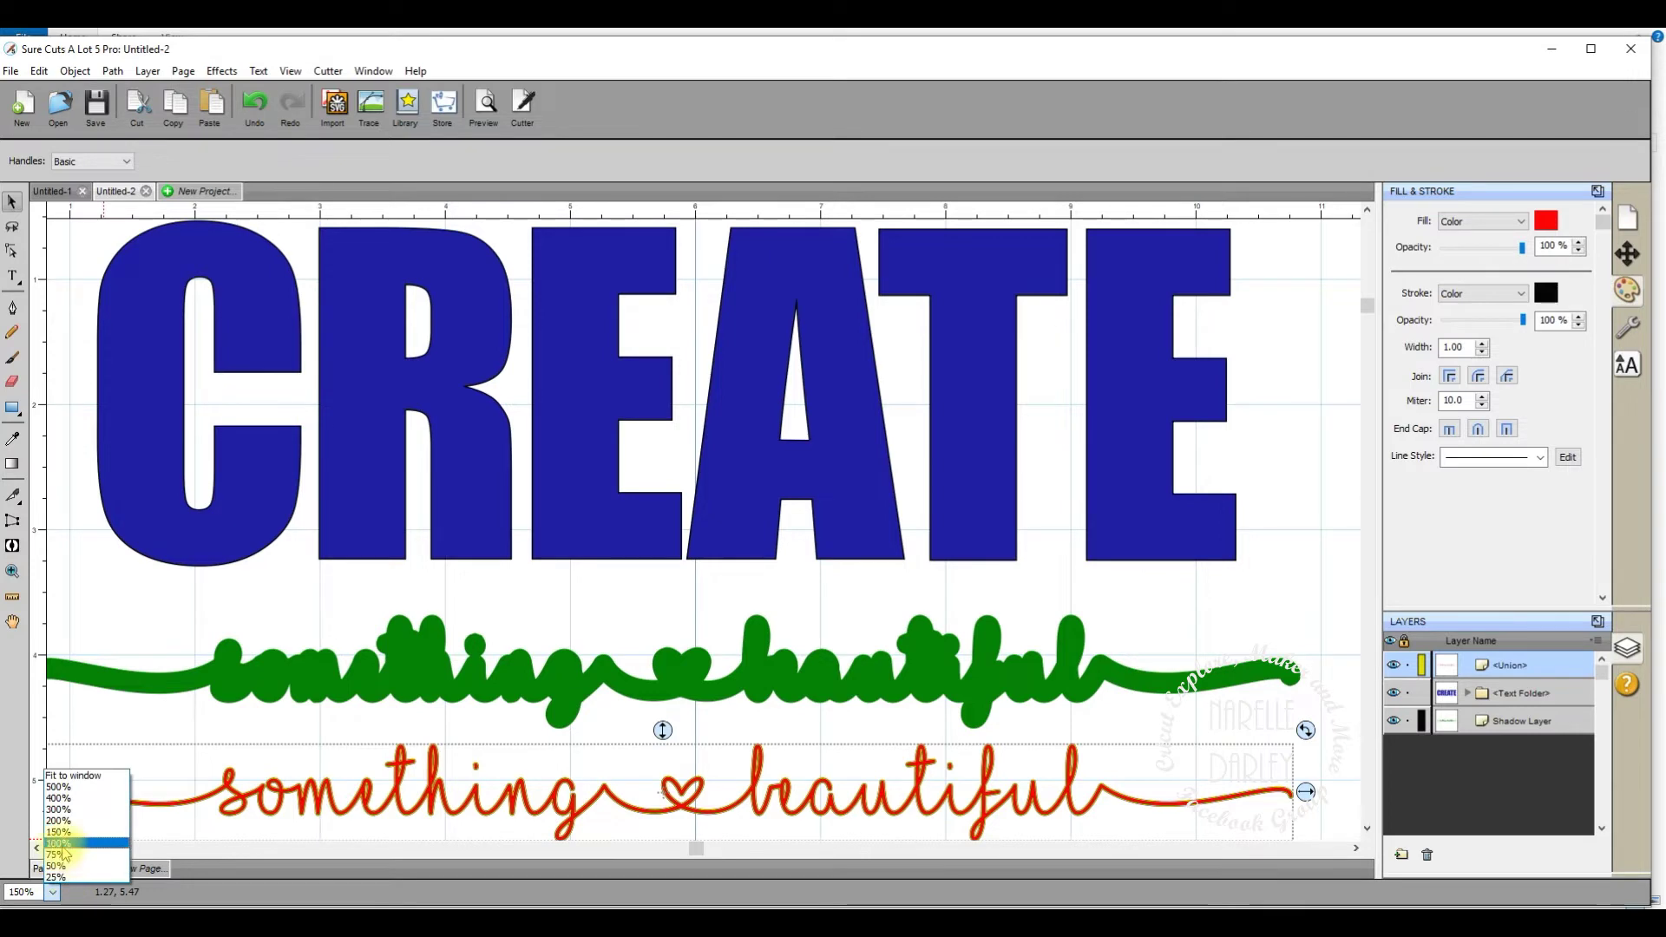
left_click(60, 849)
left_click(688, 776)
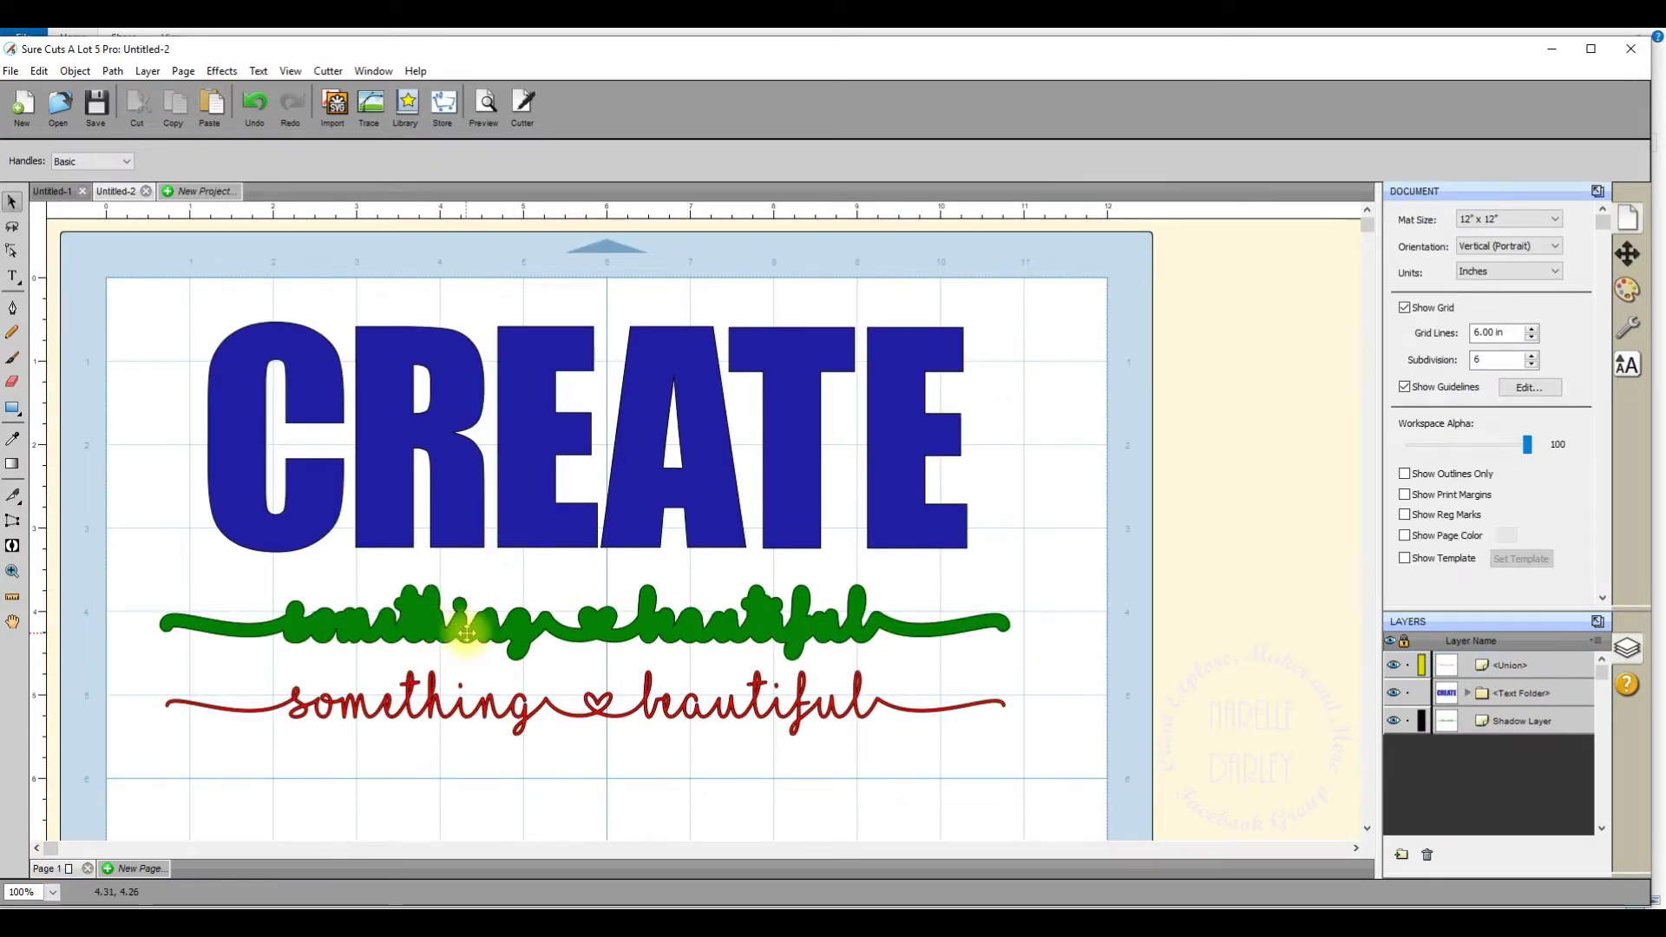
Place the green shadow across the lower half of CREATE and bring the Shadow Layer to the top of the layer order.
left_click_drag(525, 627, 526, 499)
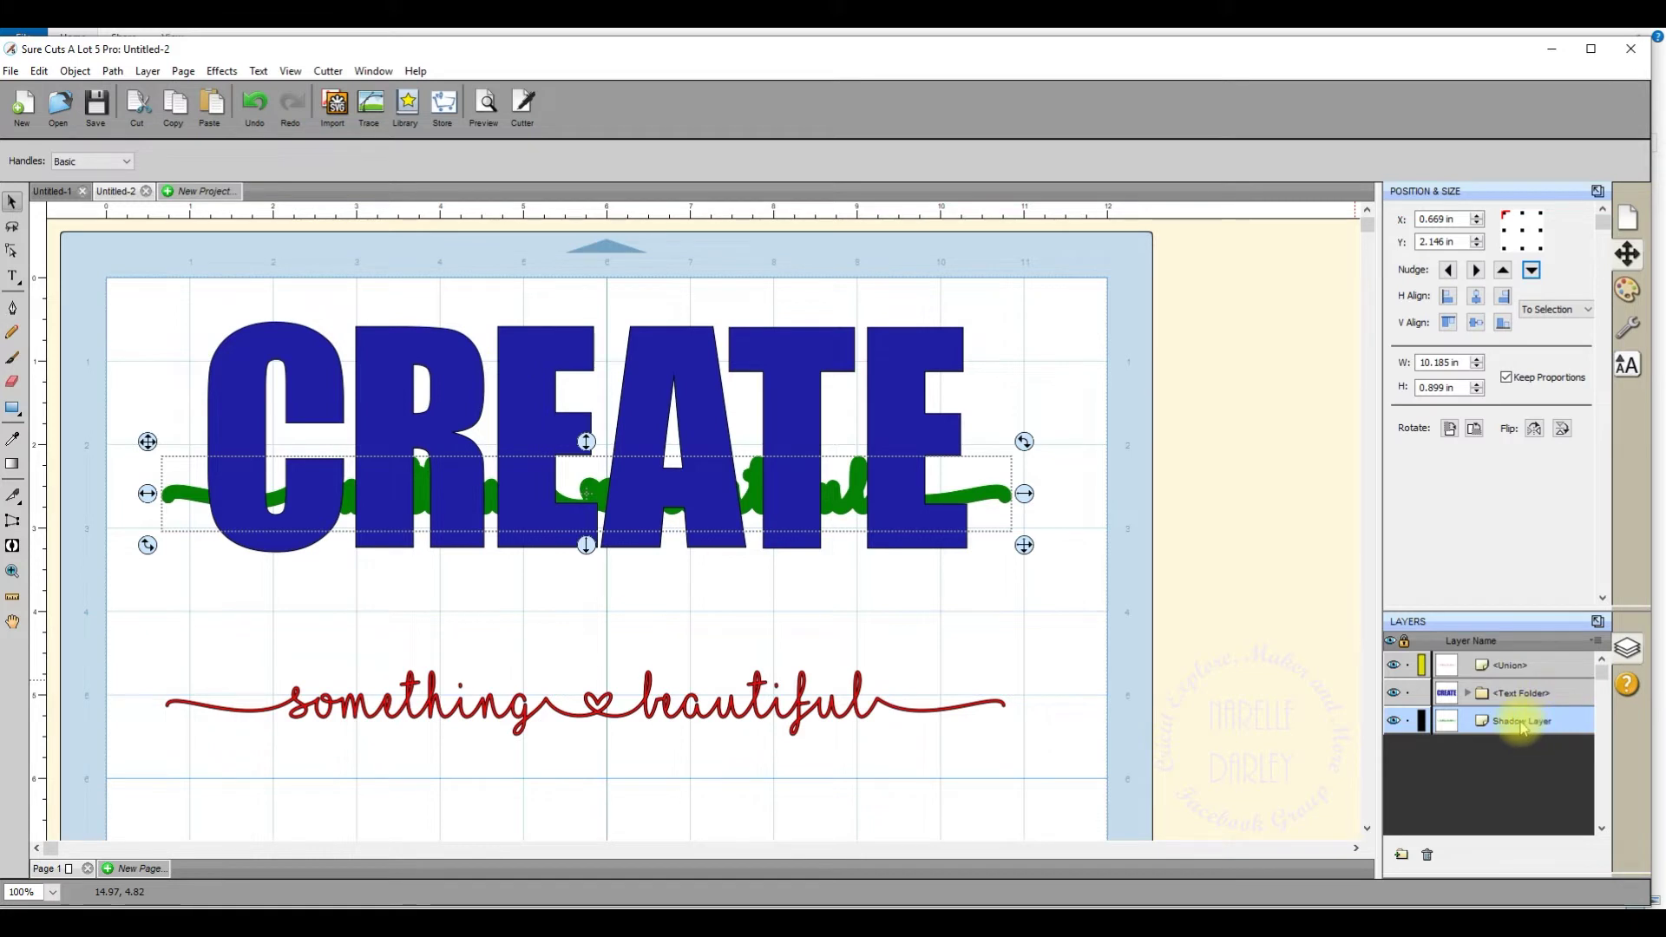
left_click_drag(1528, 727, 1529, 659)
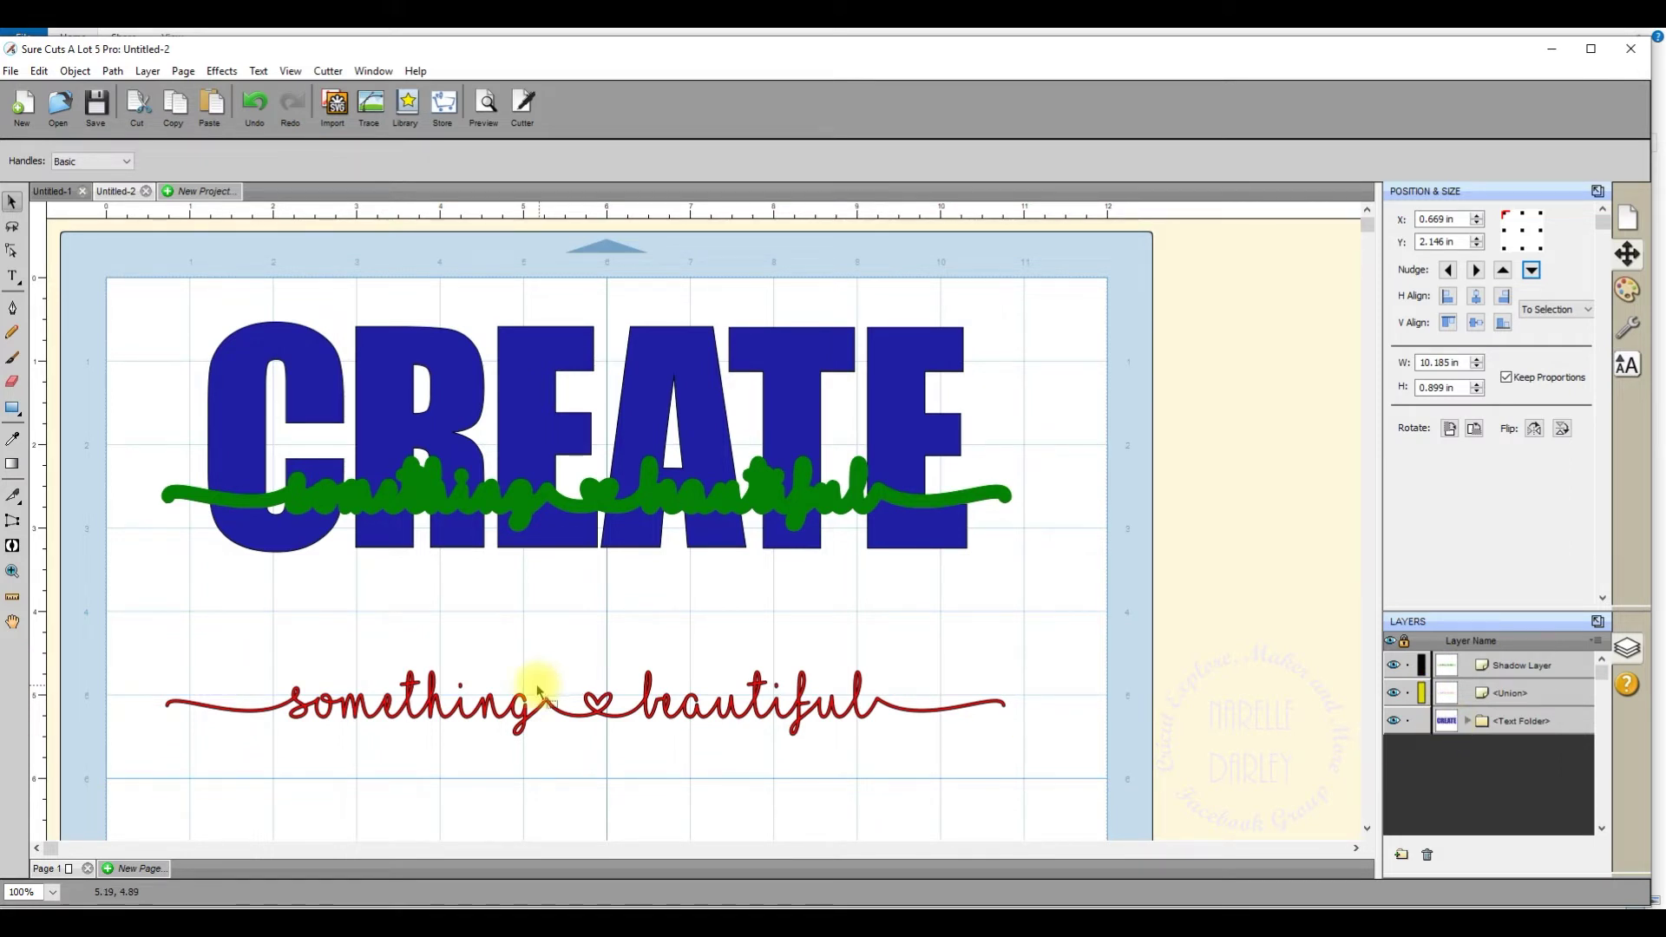
Select the green shadow and the red script together, scale them down proportionally to about 10.18 in wide, and deselect them.
left_click(425, 492)
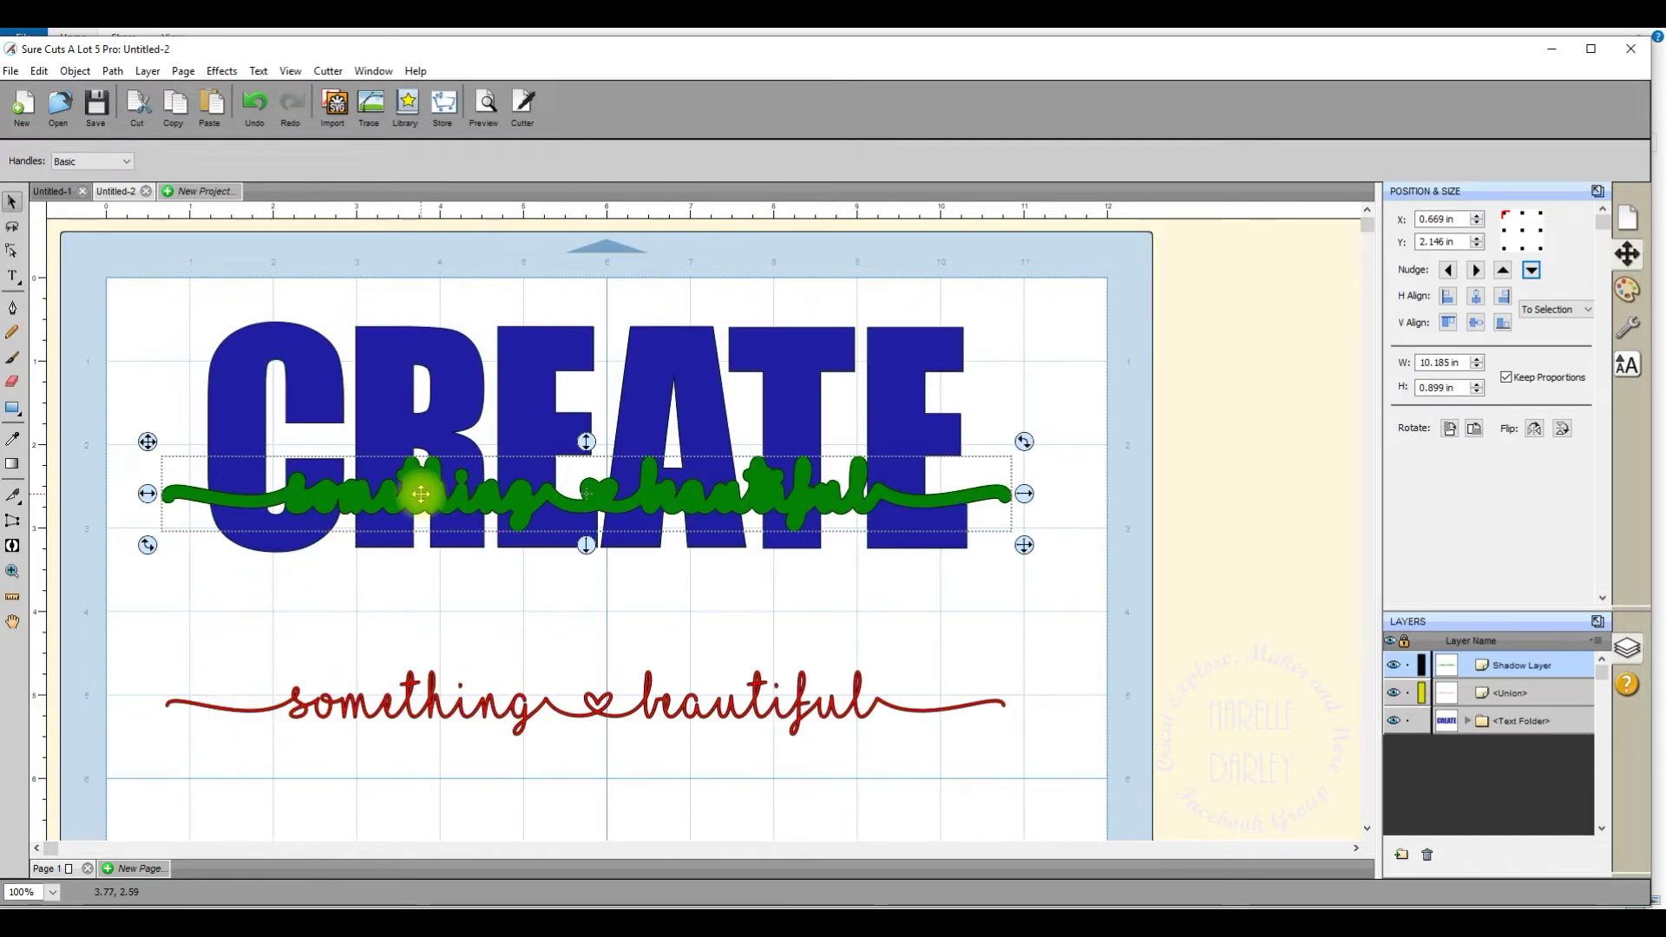
left_click(433, 707)
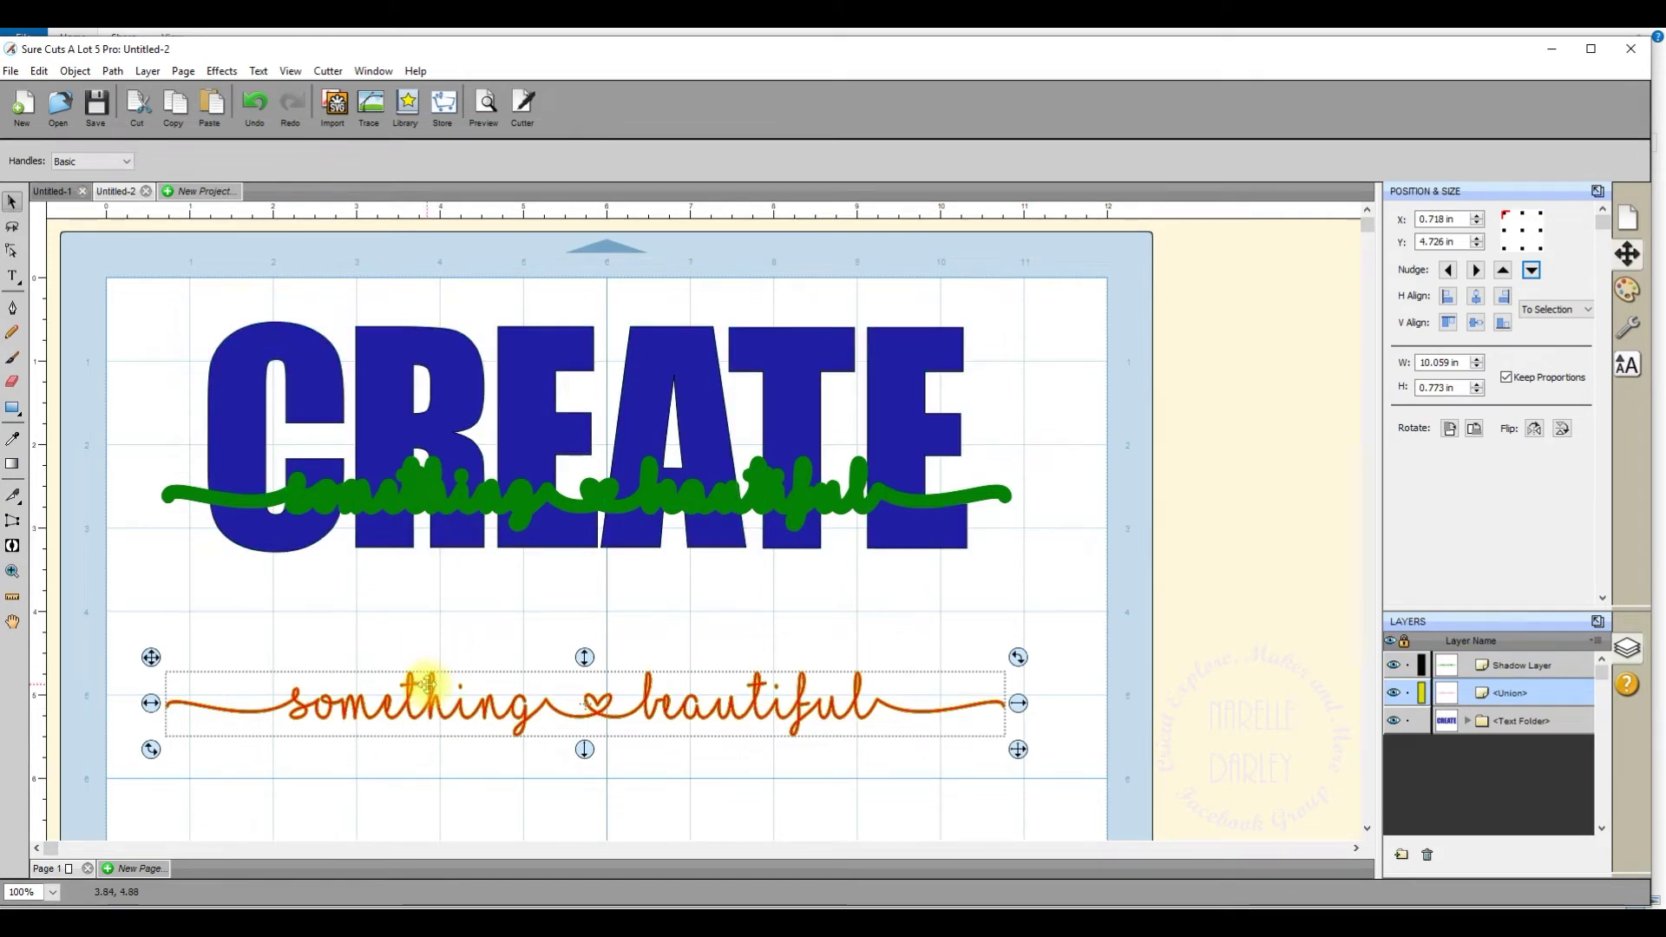
left_click(432, 496, "shift")
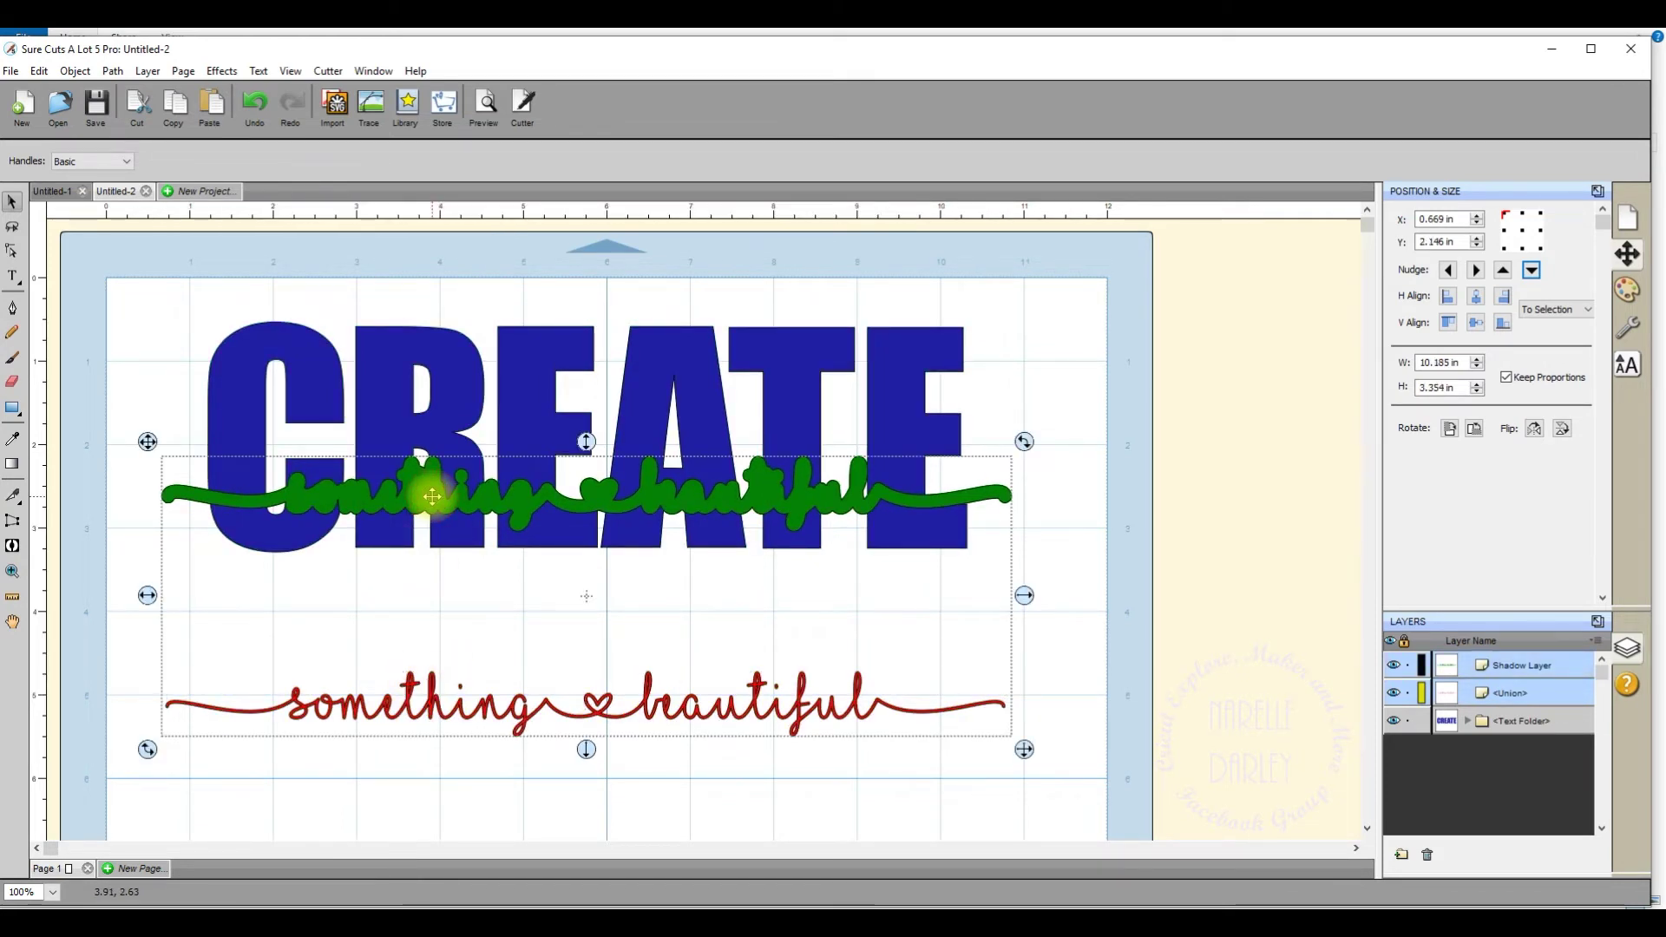
left_click(275, 762)
left_click(431, 501)
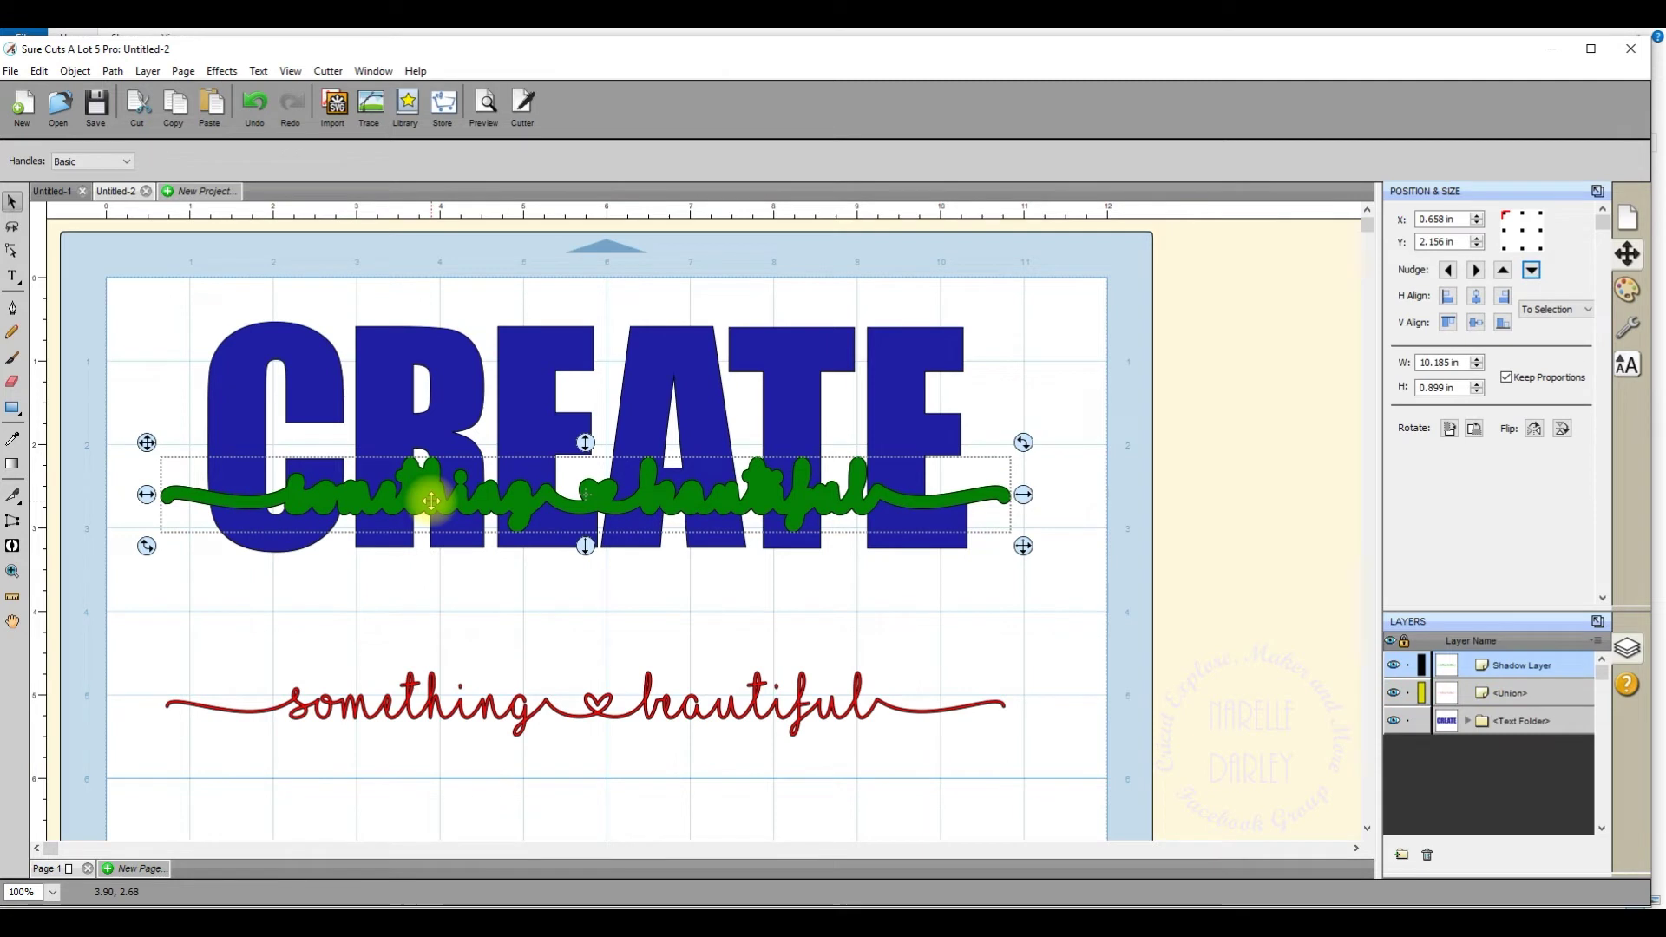
left_click(431, 705, "shift")
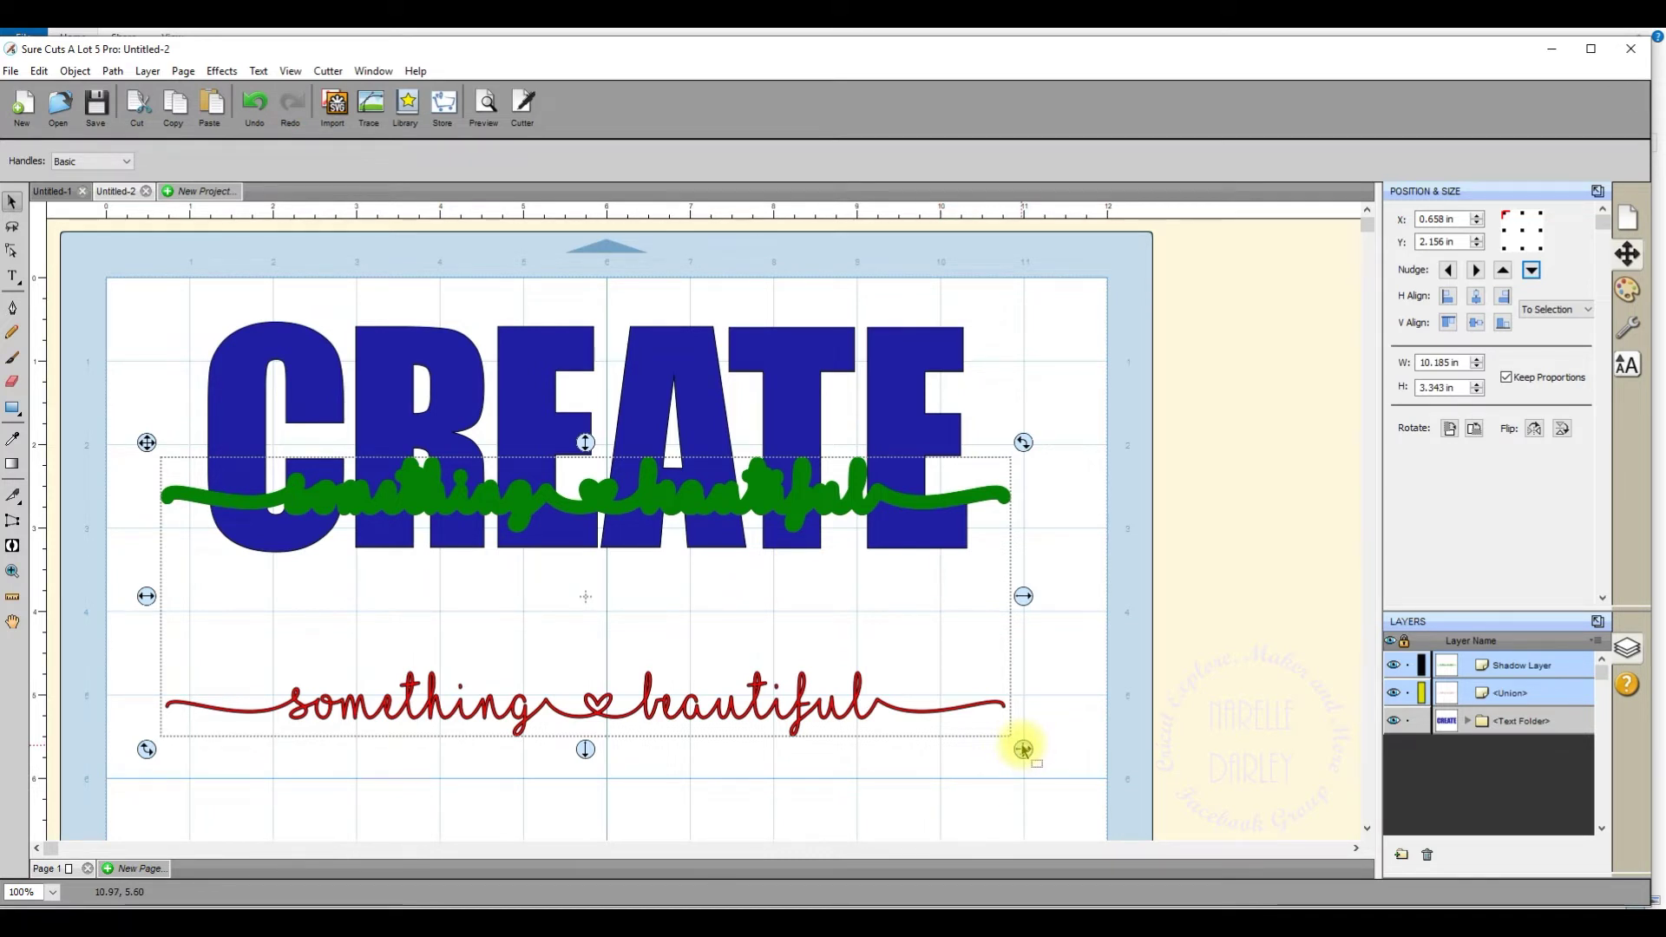
mouse_move(1024, 748)
left_mouse_down()
mouse_move(1163, 797)
mouse_move(1021, 746)
left_mouse_up()
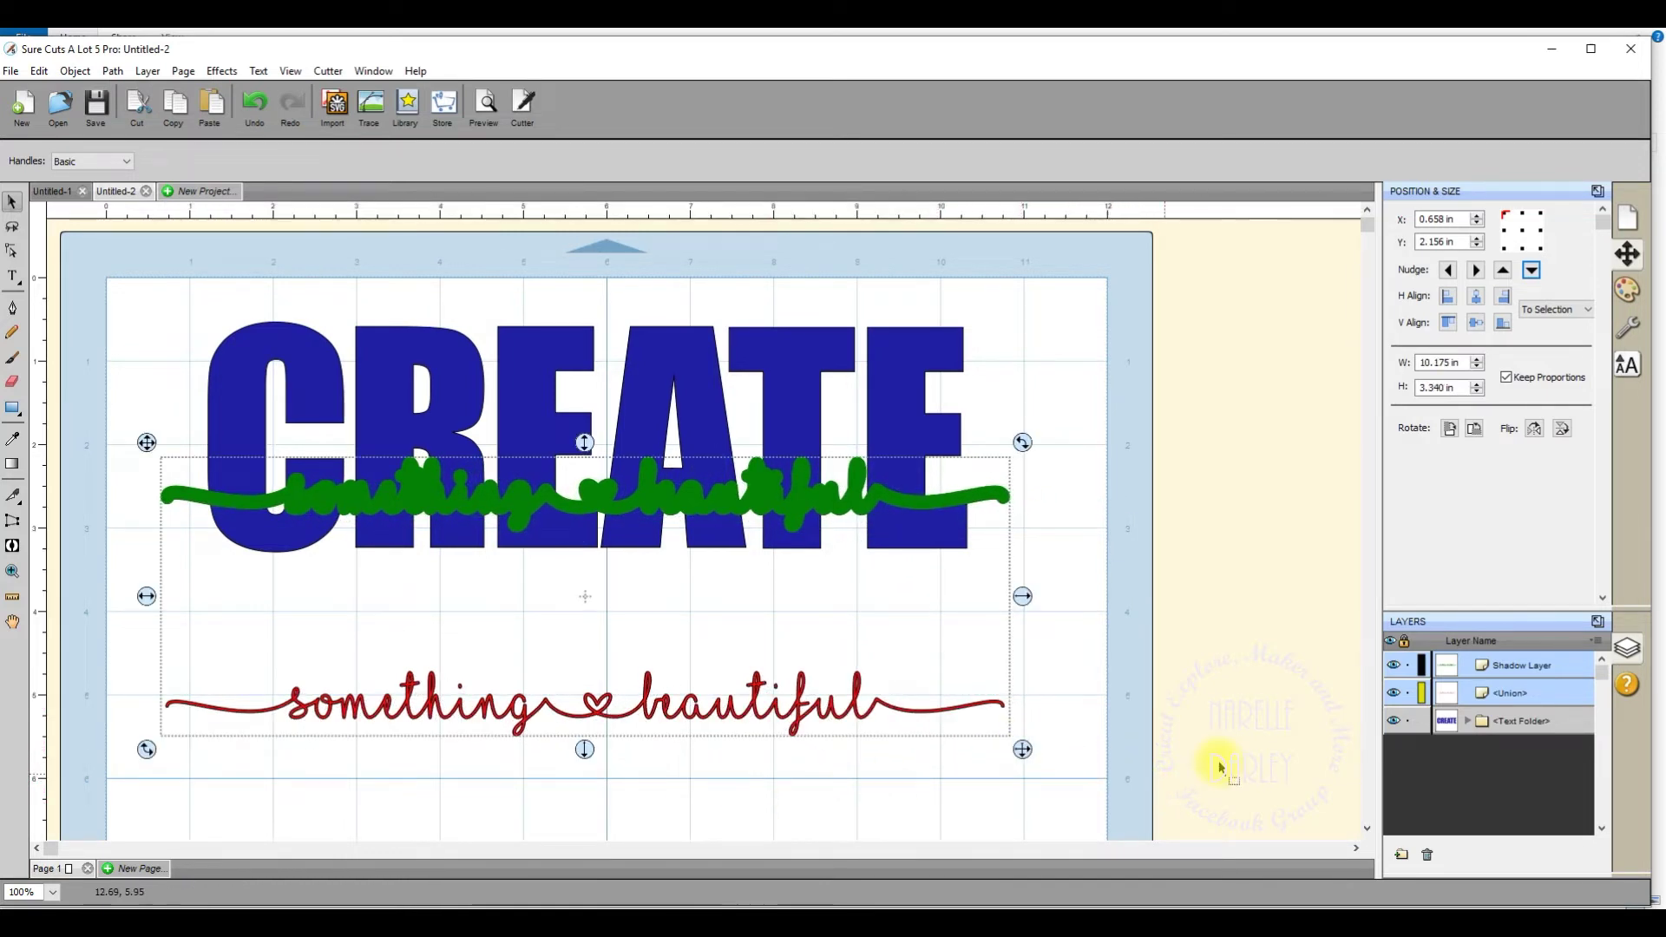
left_click(1060, 681)
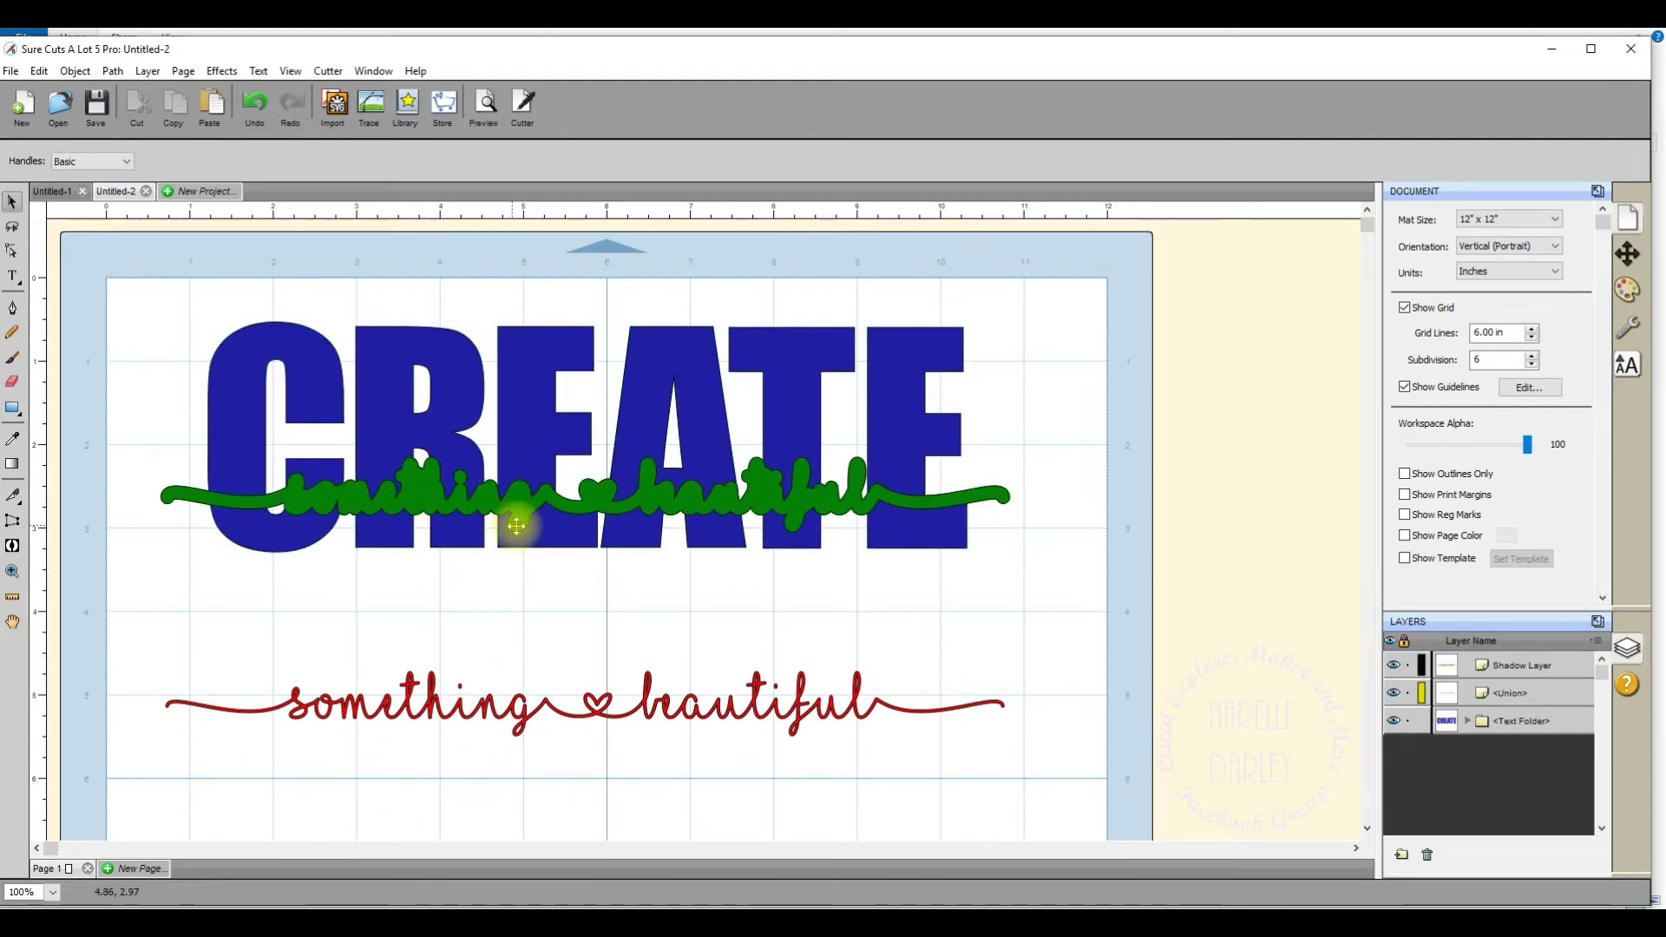
Select CREATE together with the green shadow, align them on their horizontal centers, and deselect them.
left_click(654, 494)
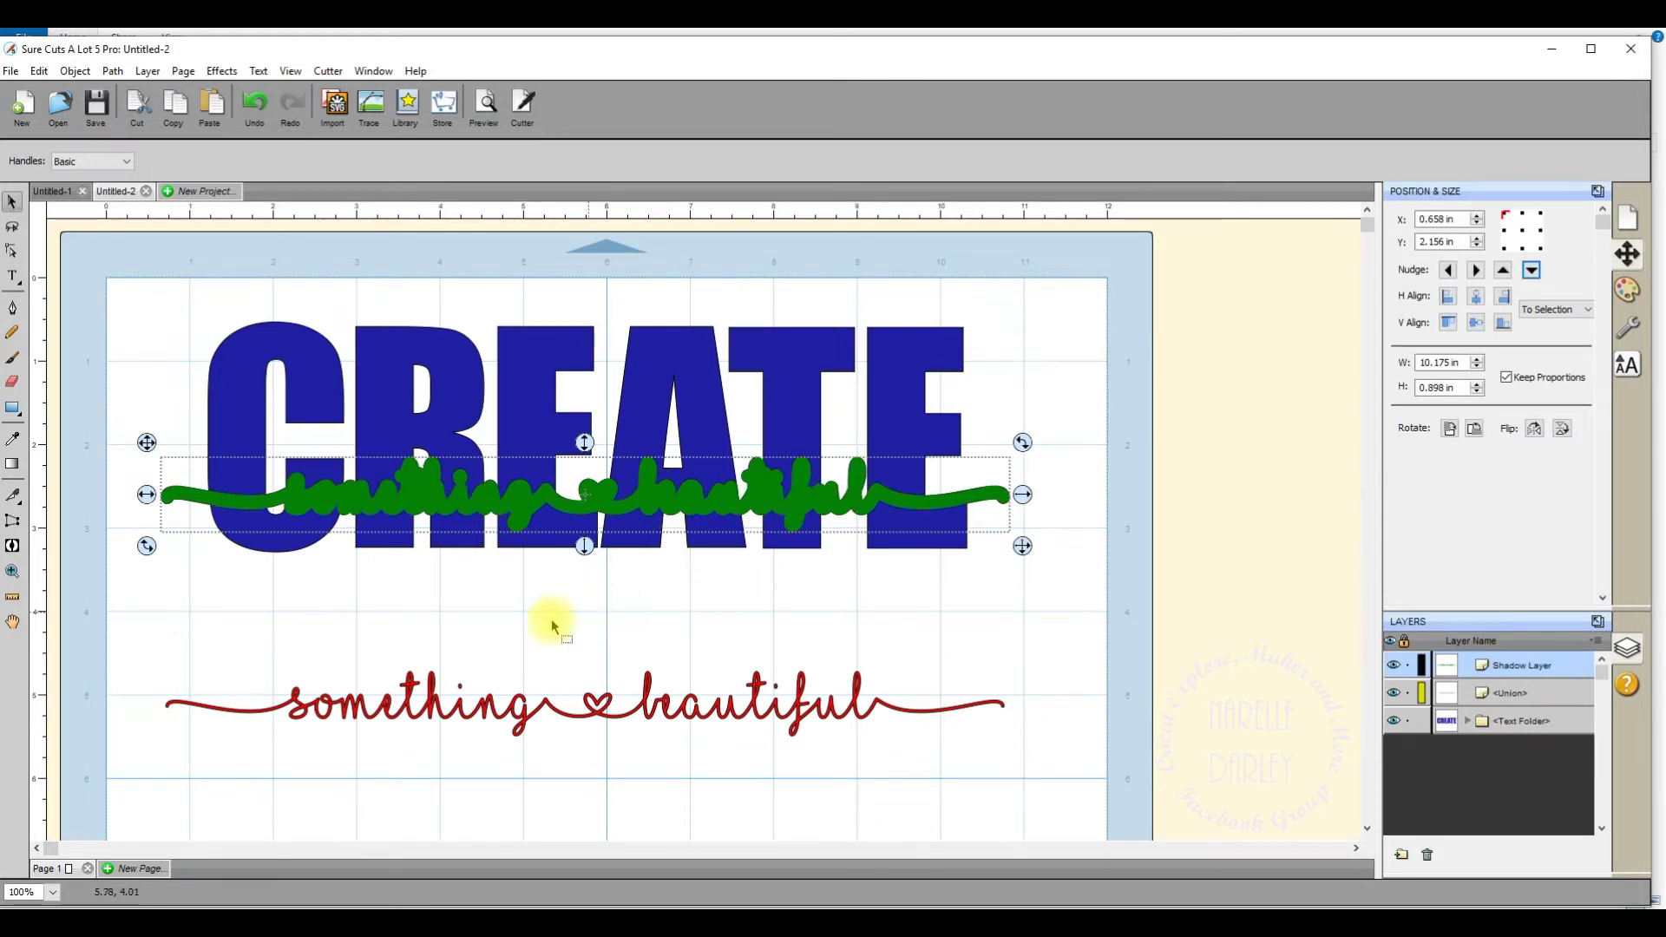
left_click(373, 634)
left_click_drag(124, 295, 1057, 599)
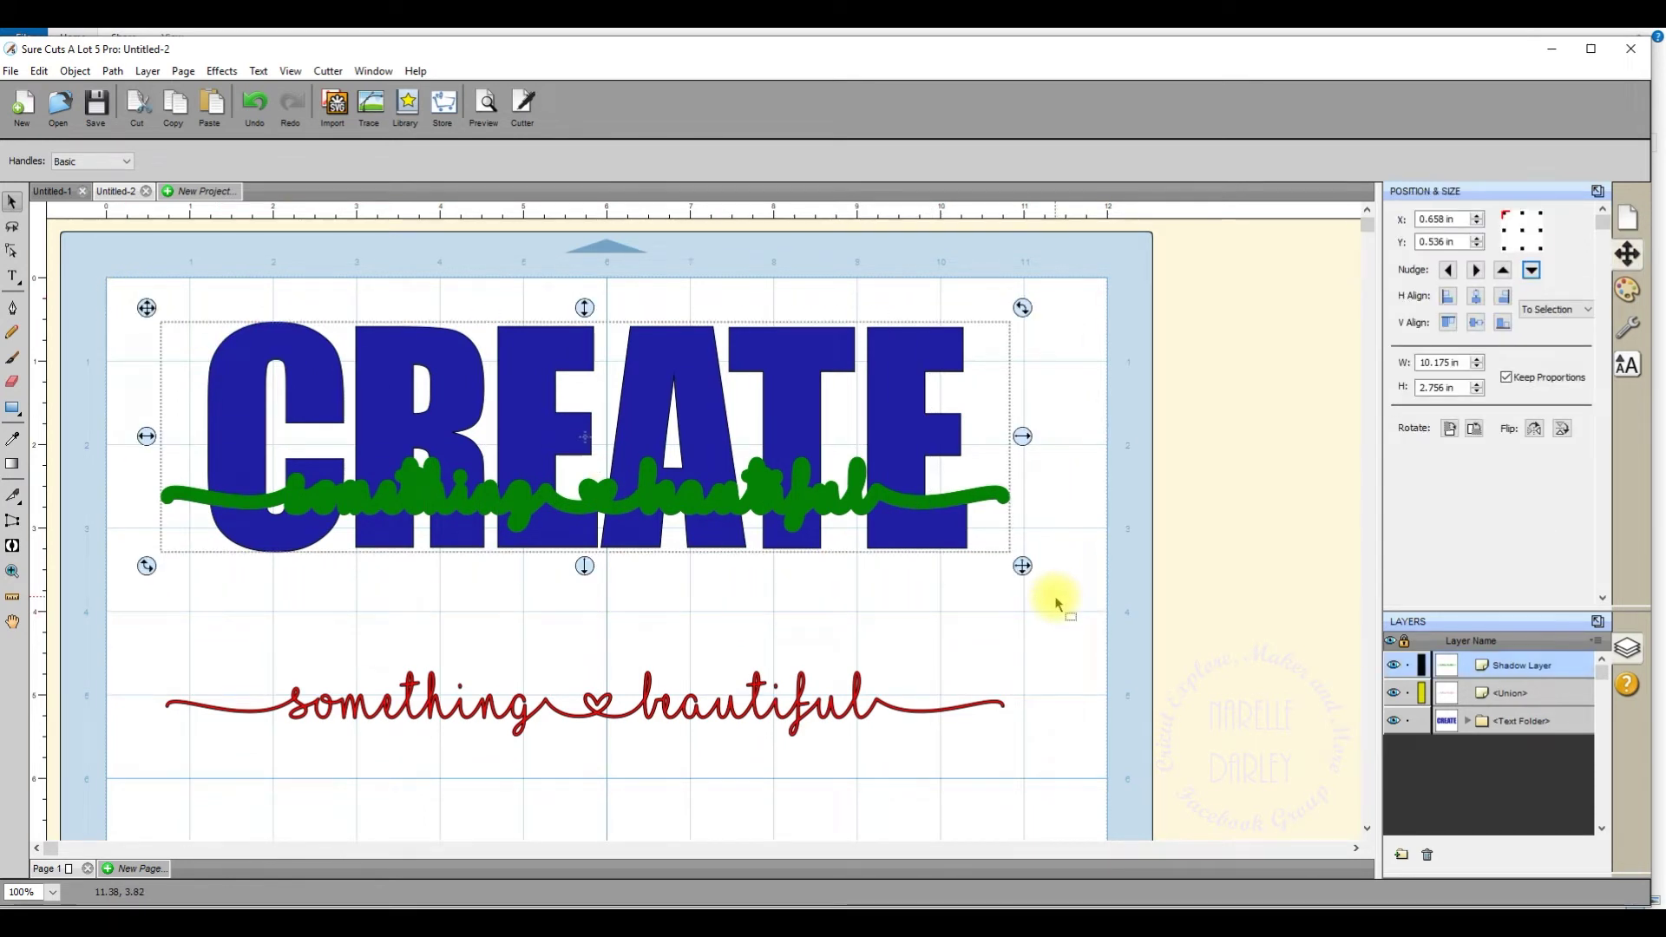
left_click(76, 75)
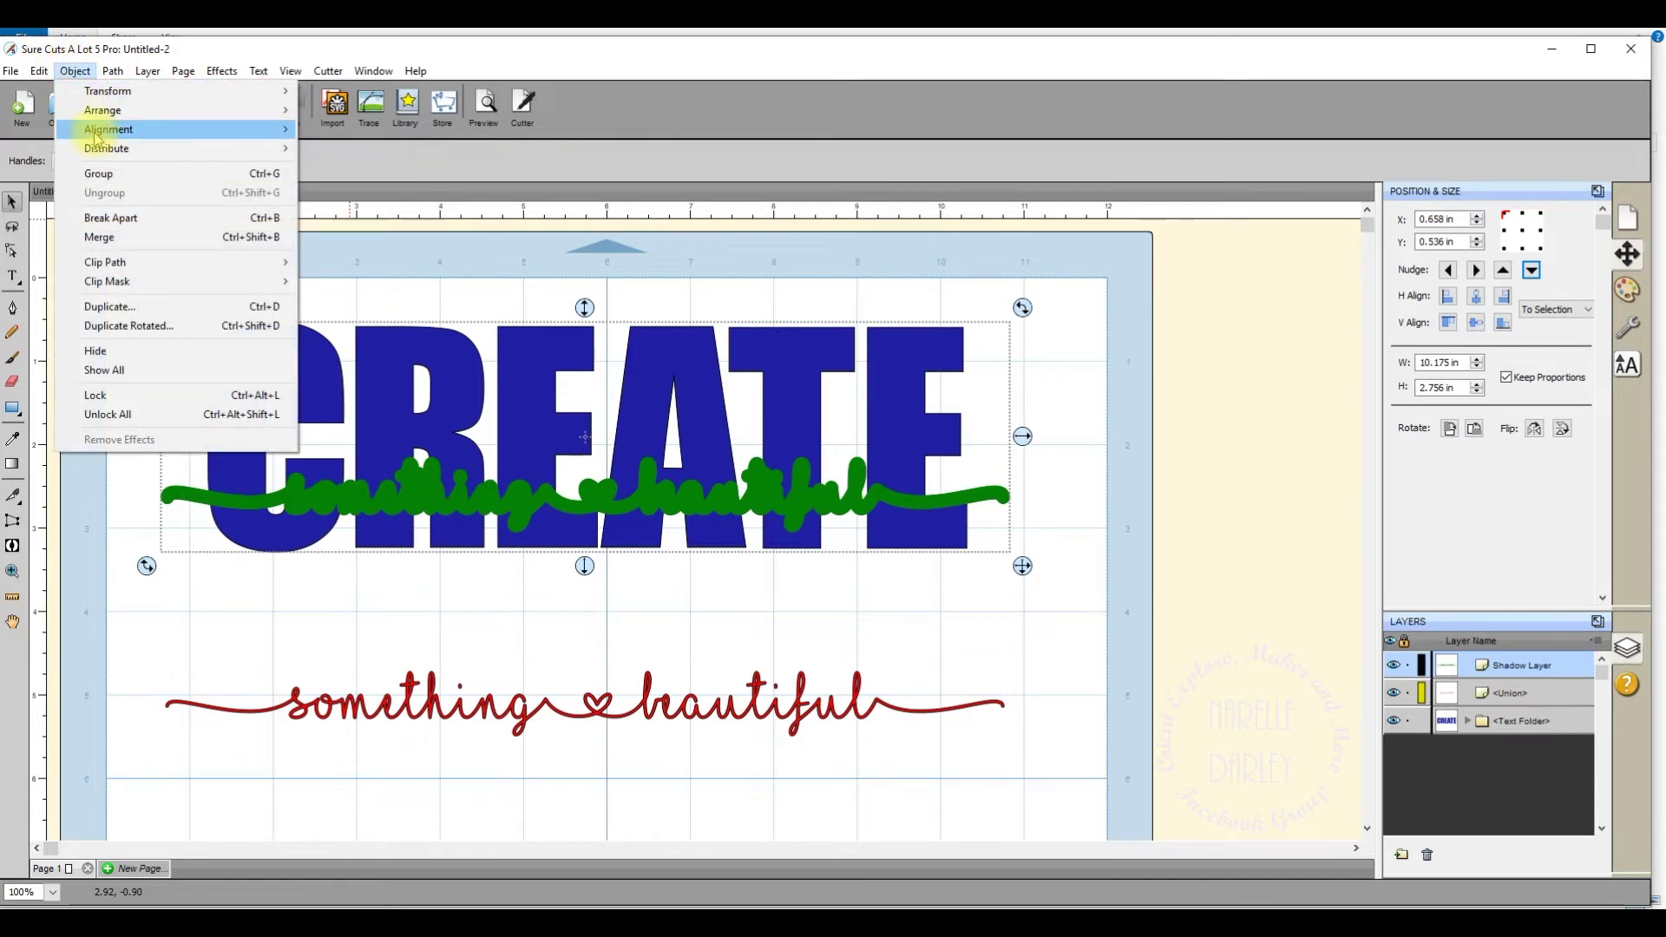
mouse_move(99, 130)
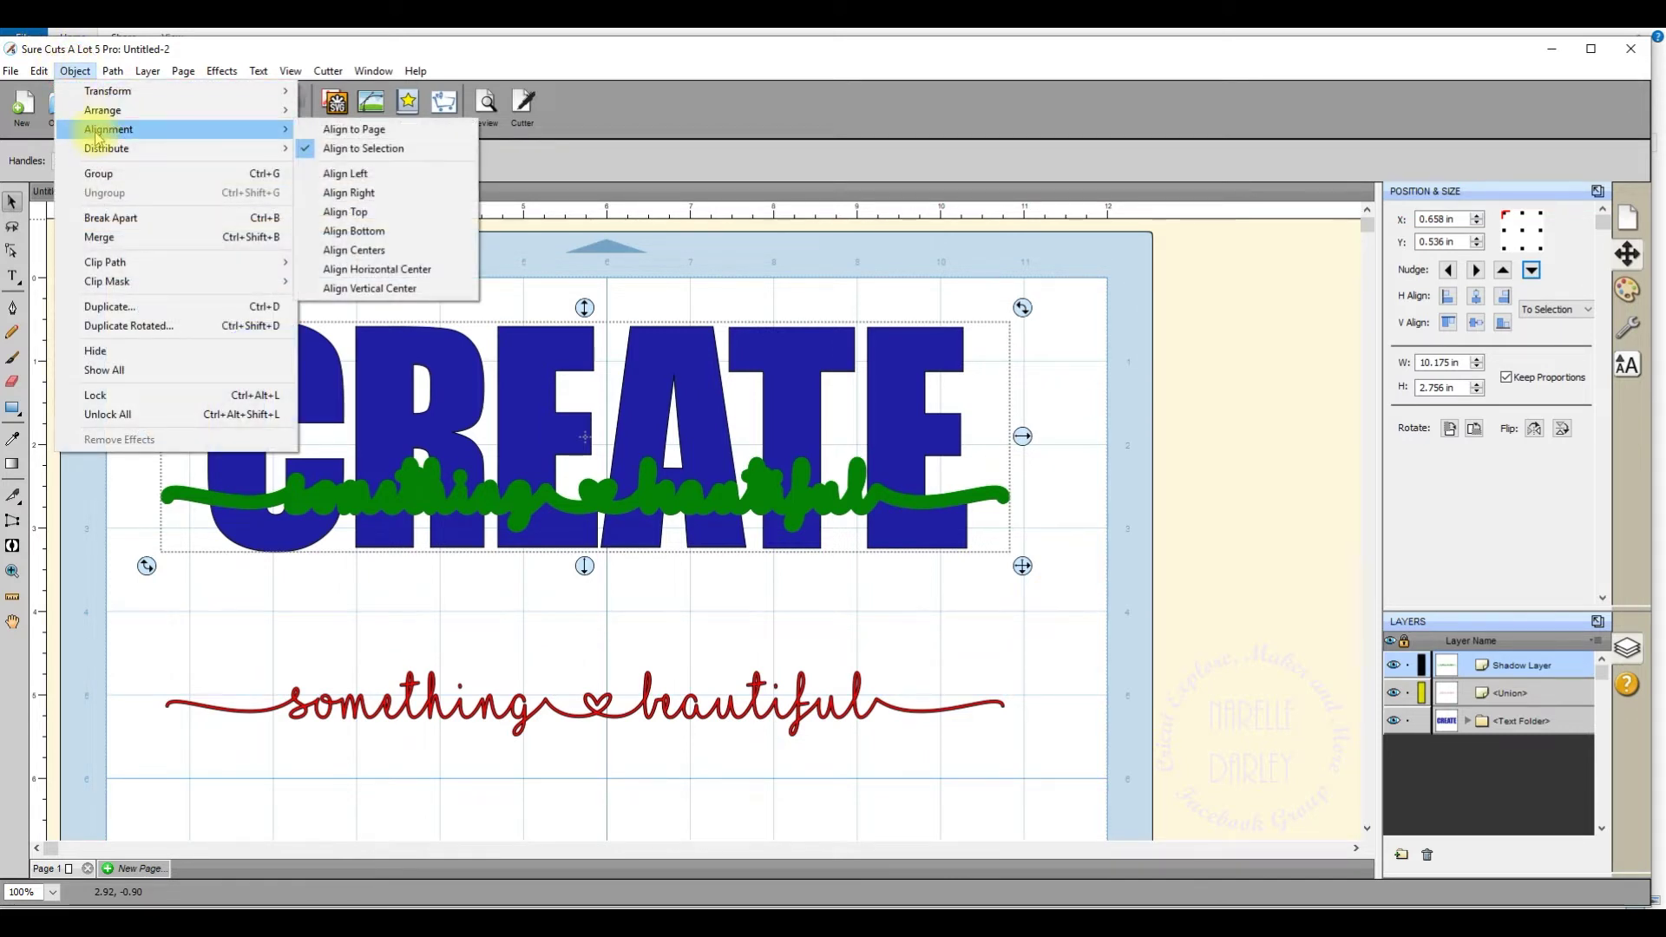
left_click(373, 270)
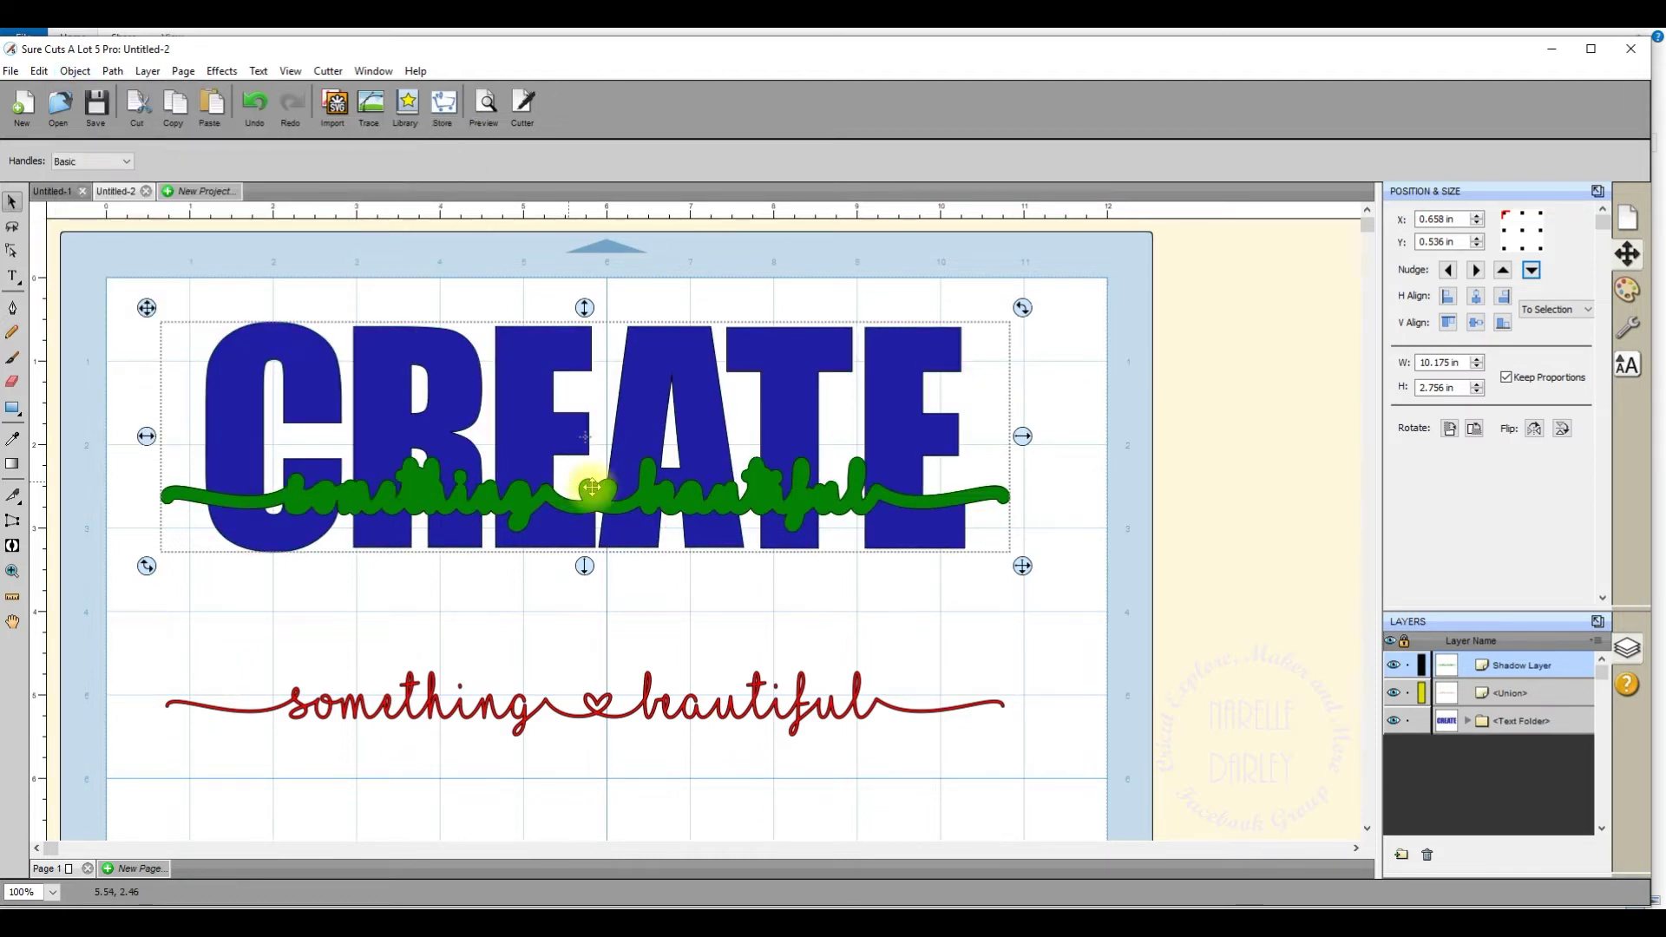
left_click(1012, 613)
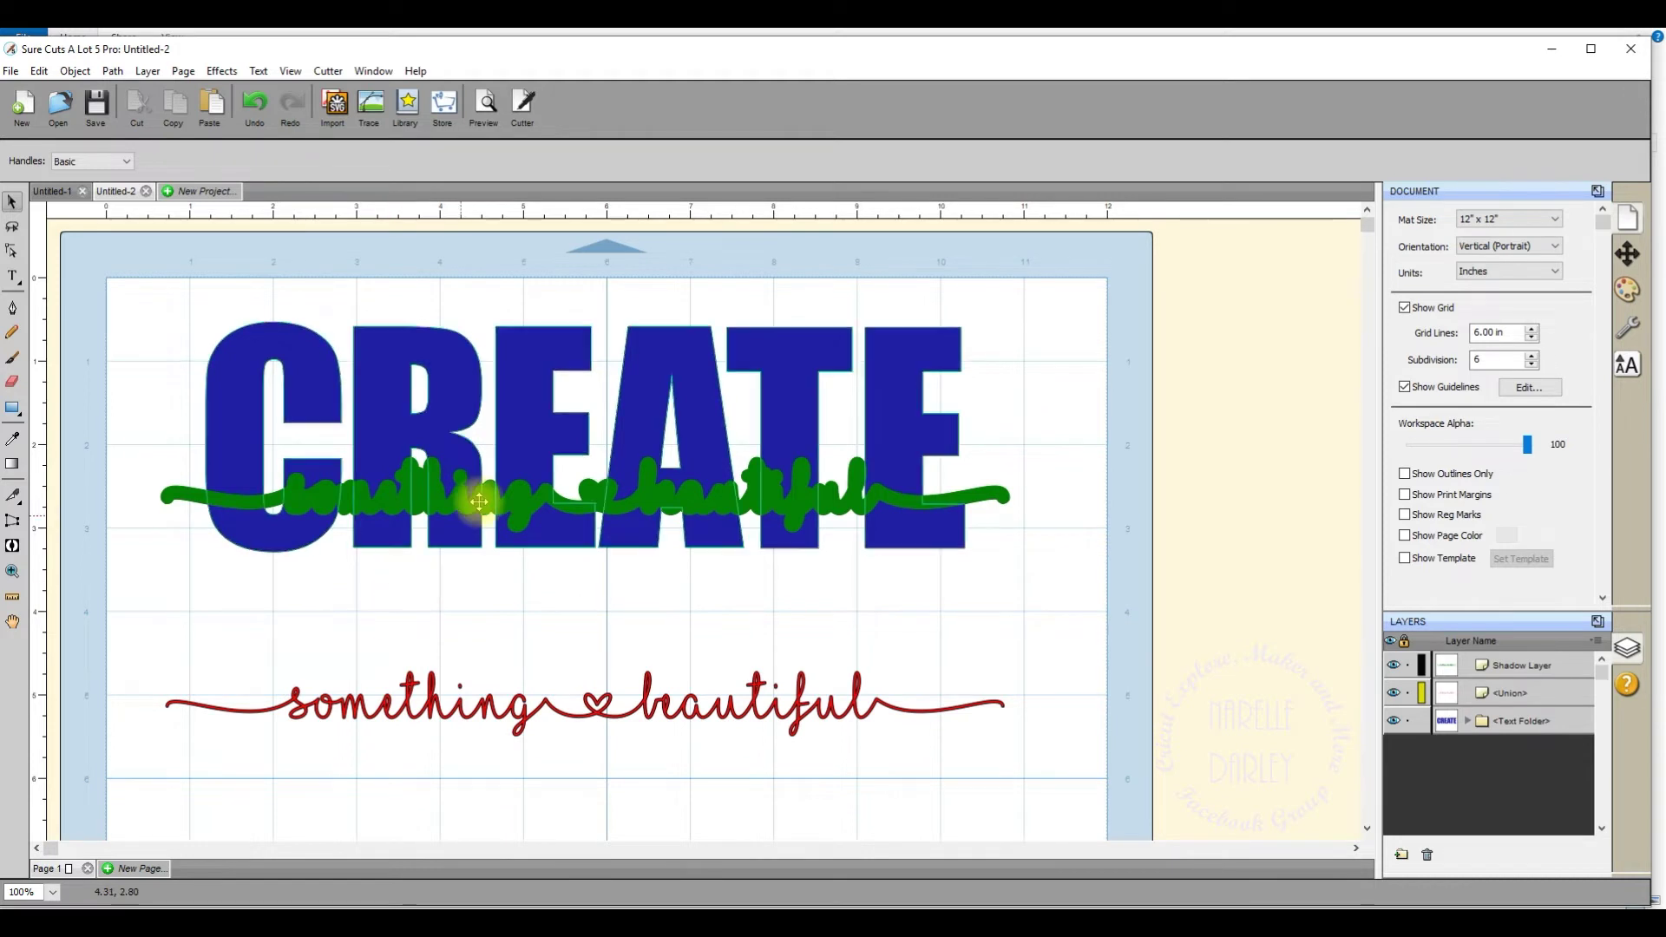
Nudge the green shadow up about 0.1 in across the CREATE letters and deselect it.
left_click(420, 498)
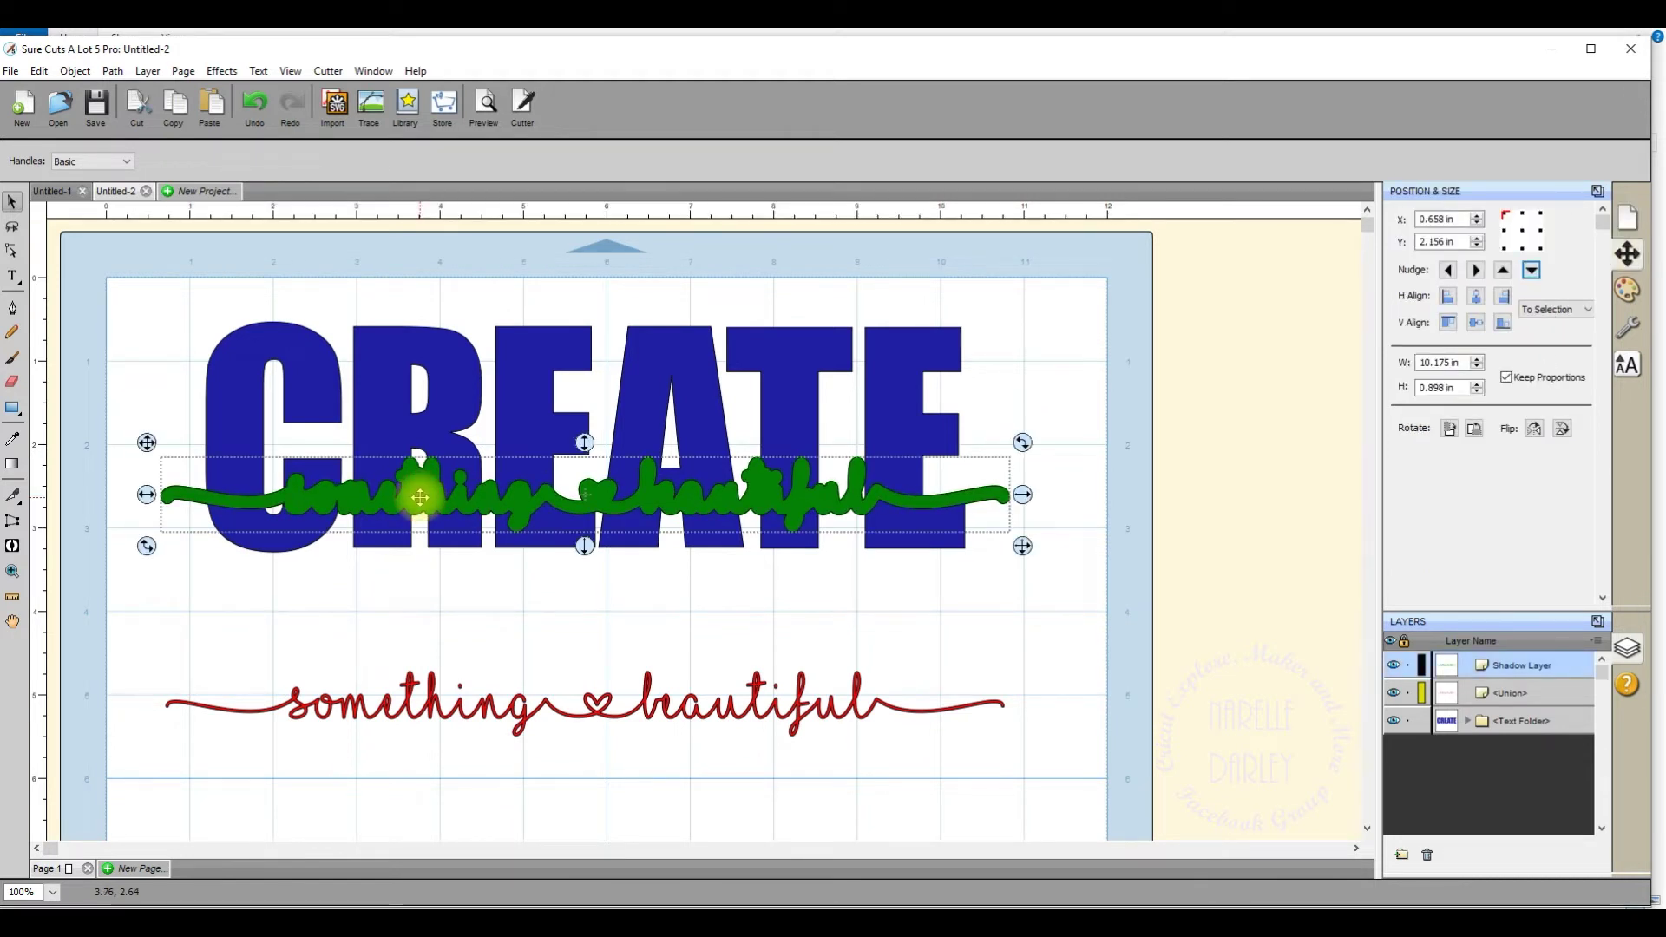
key("Up")
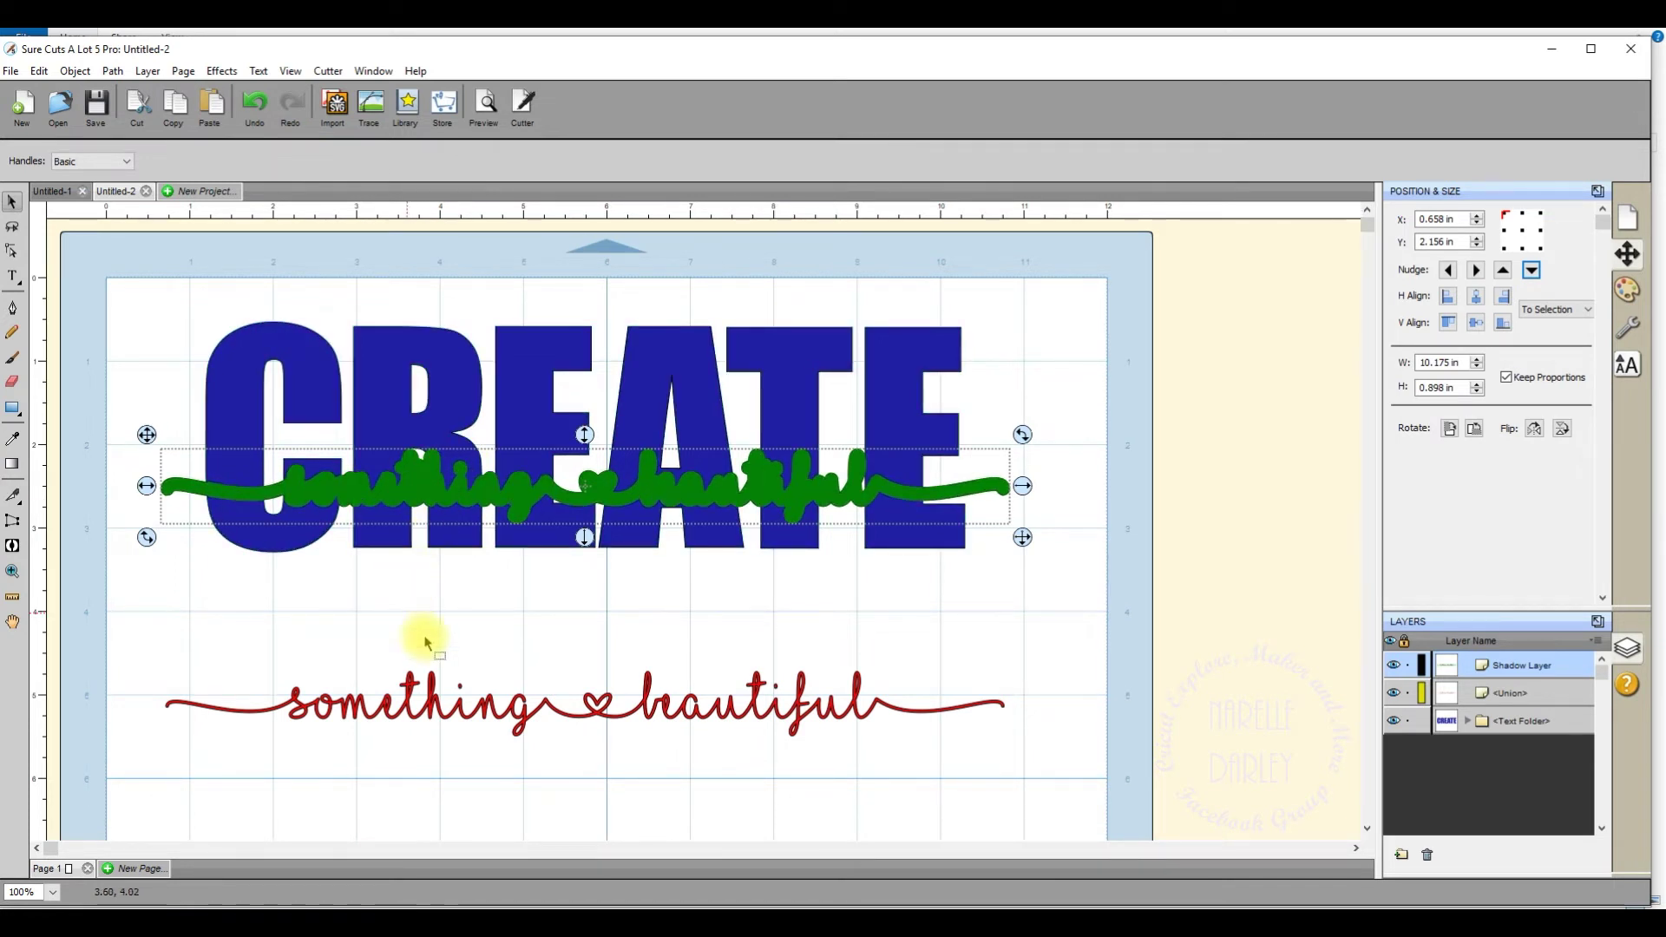
left_click(497, 611)
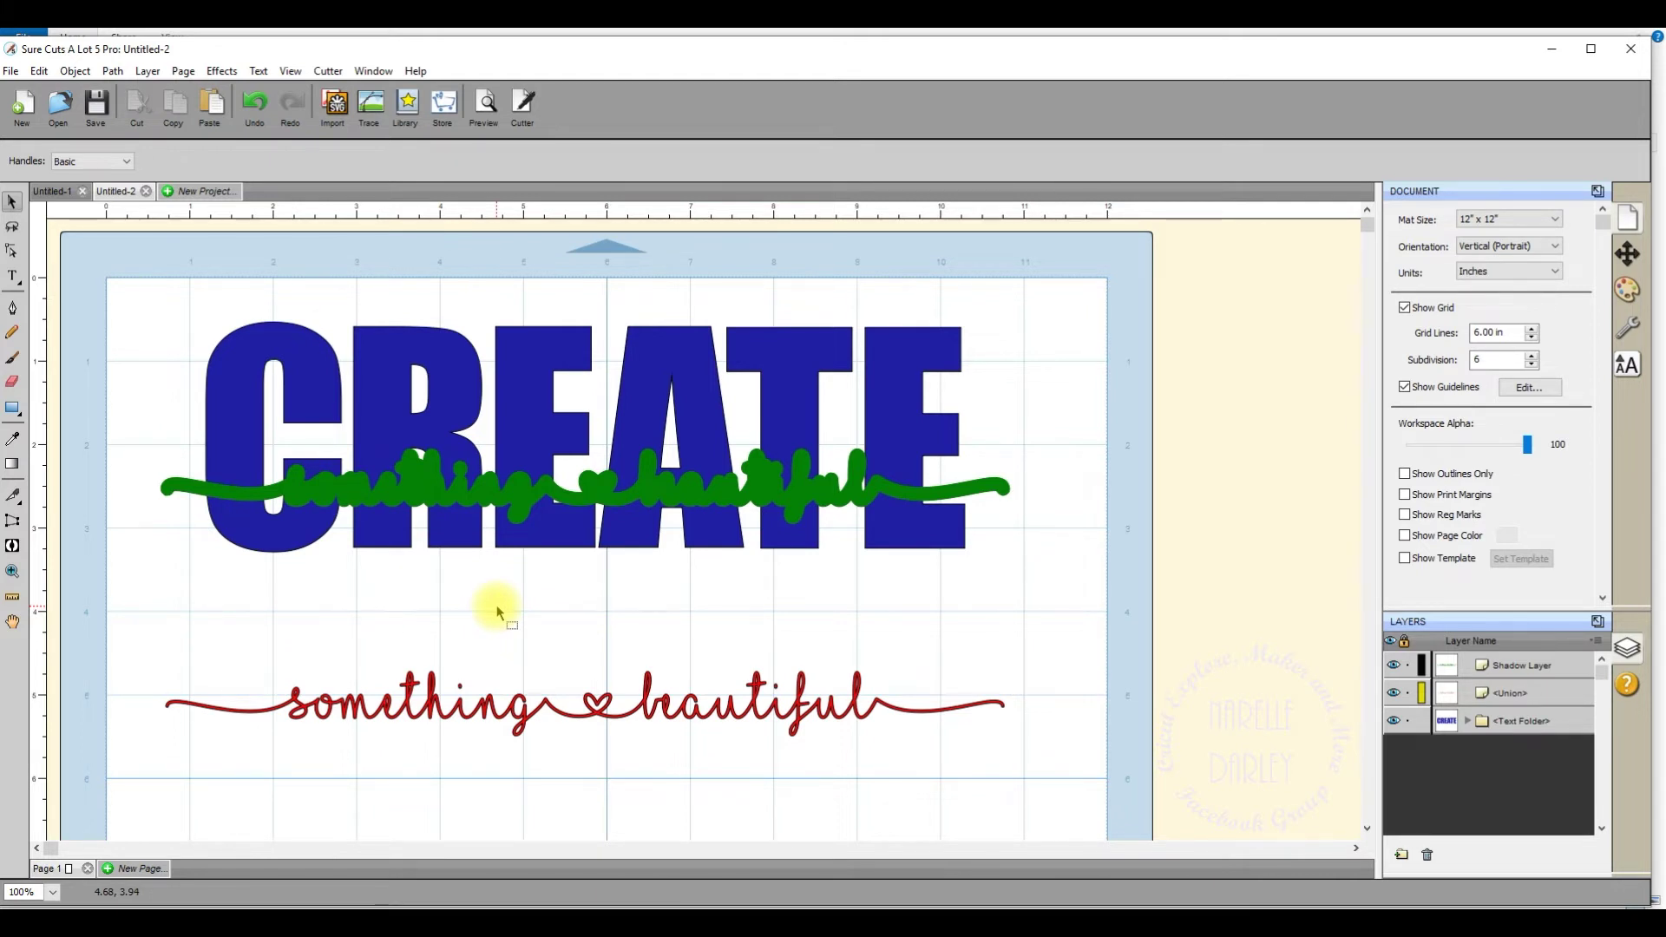
Cut the green shadow out of CREATE with Back Minus Front and place the red script line in the resulting gap.
left_click_drag(146, 284, 1046, 599)
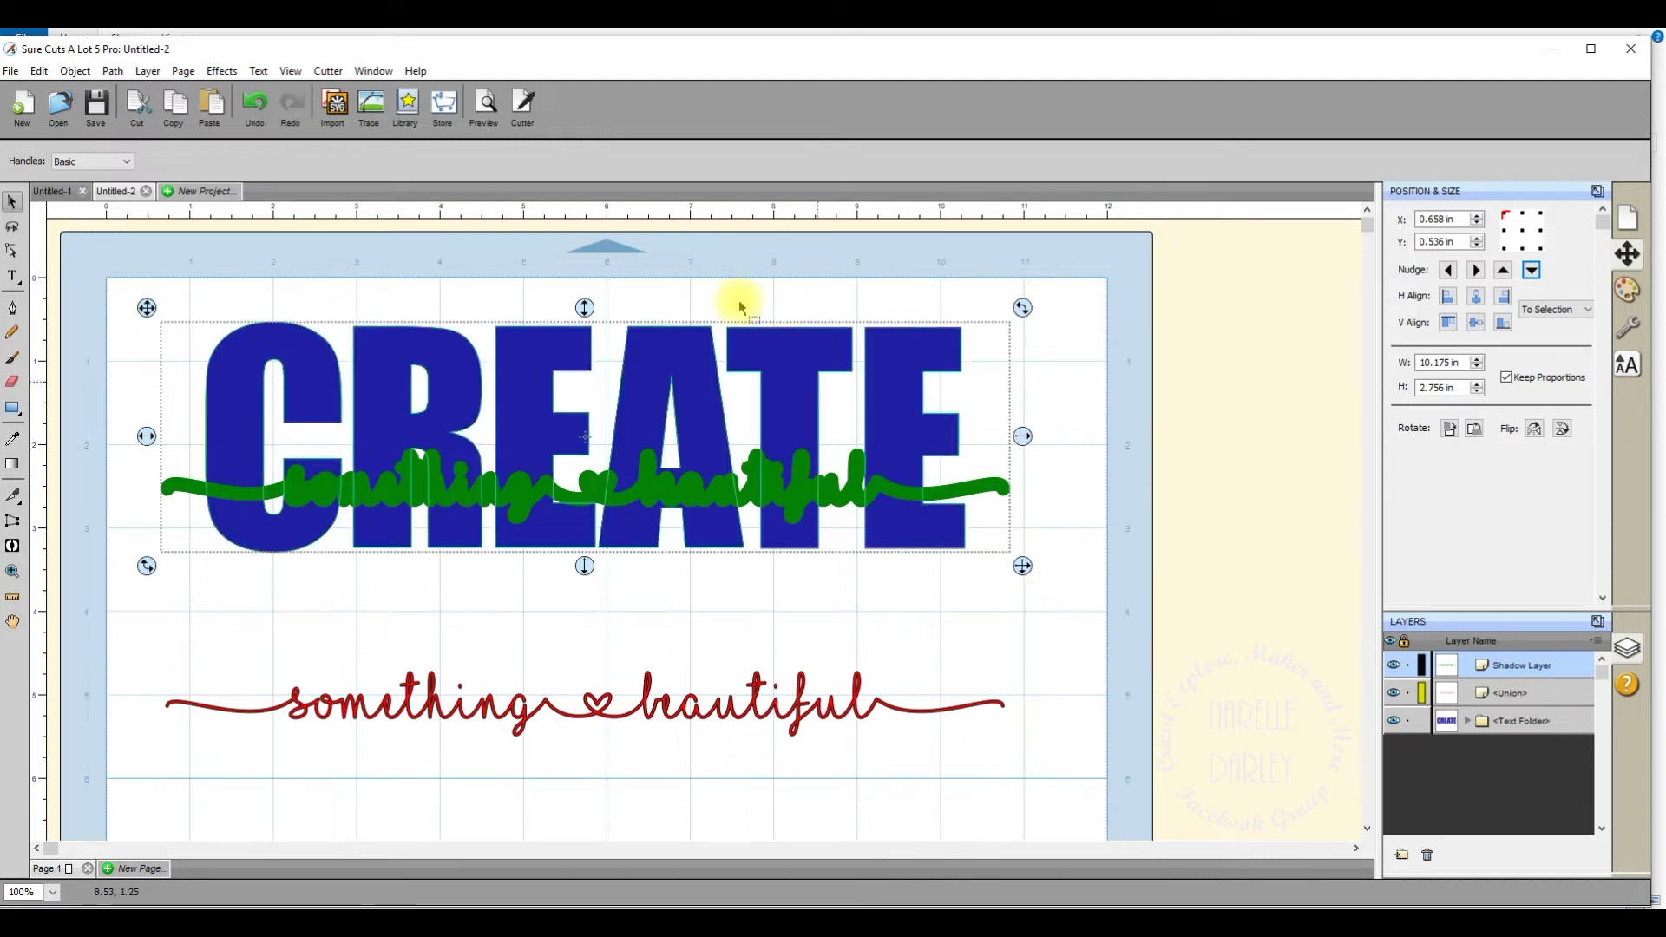
left_click(113, 71)
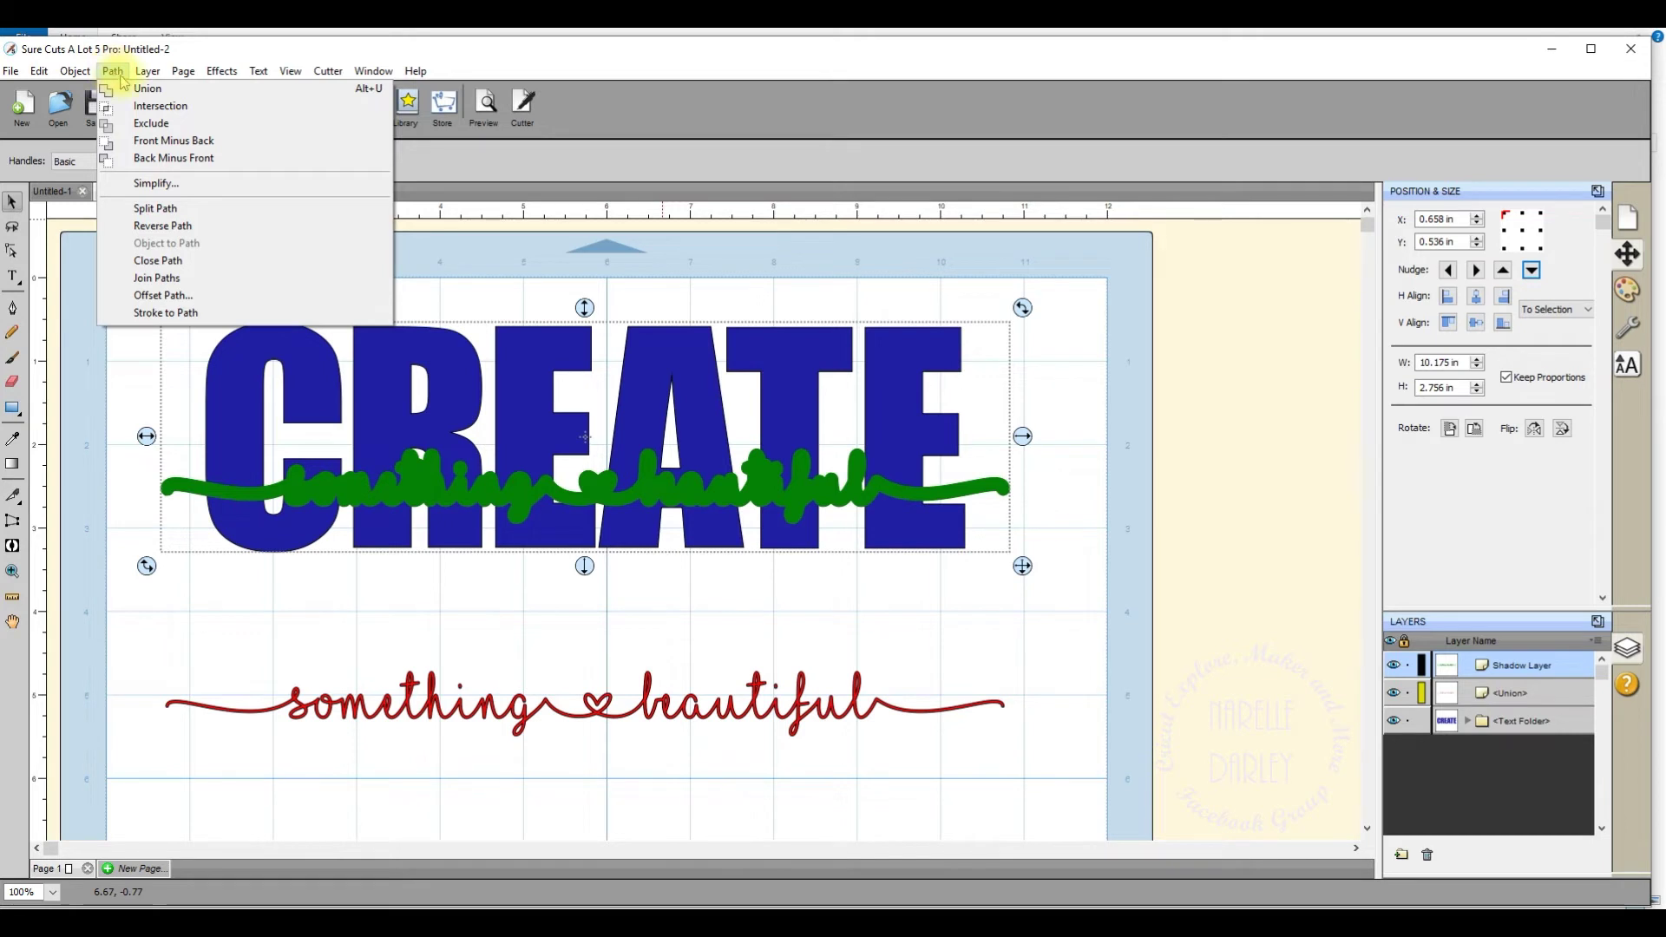
left_click(164, 158)
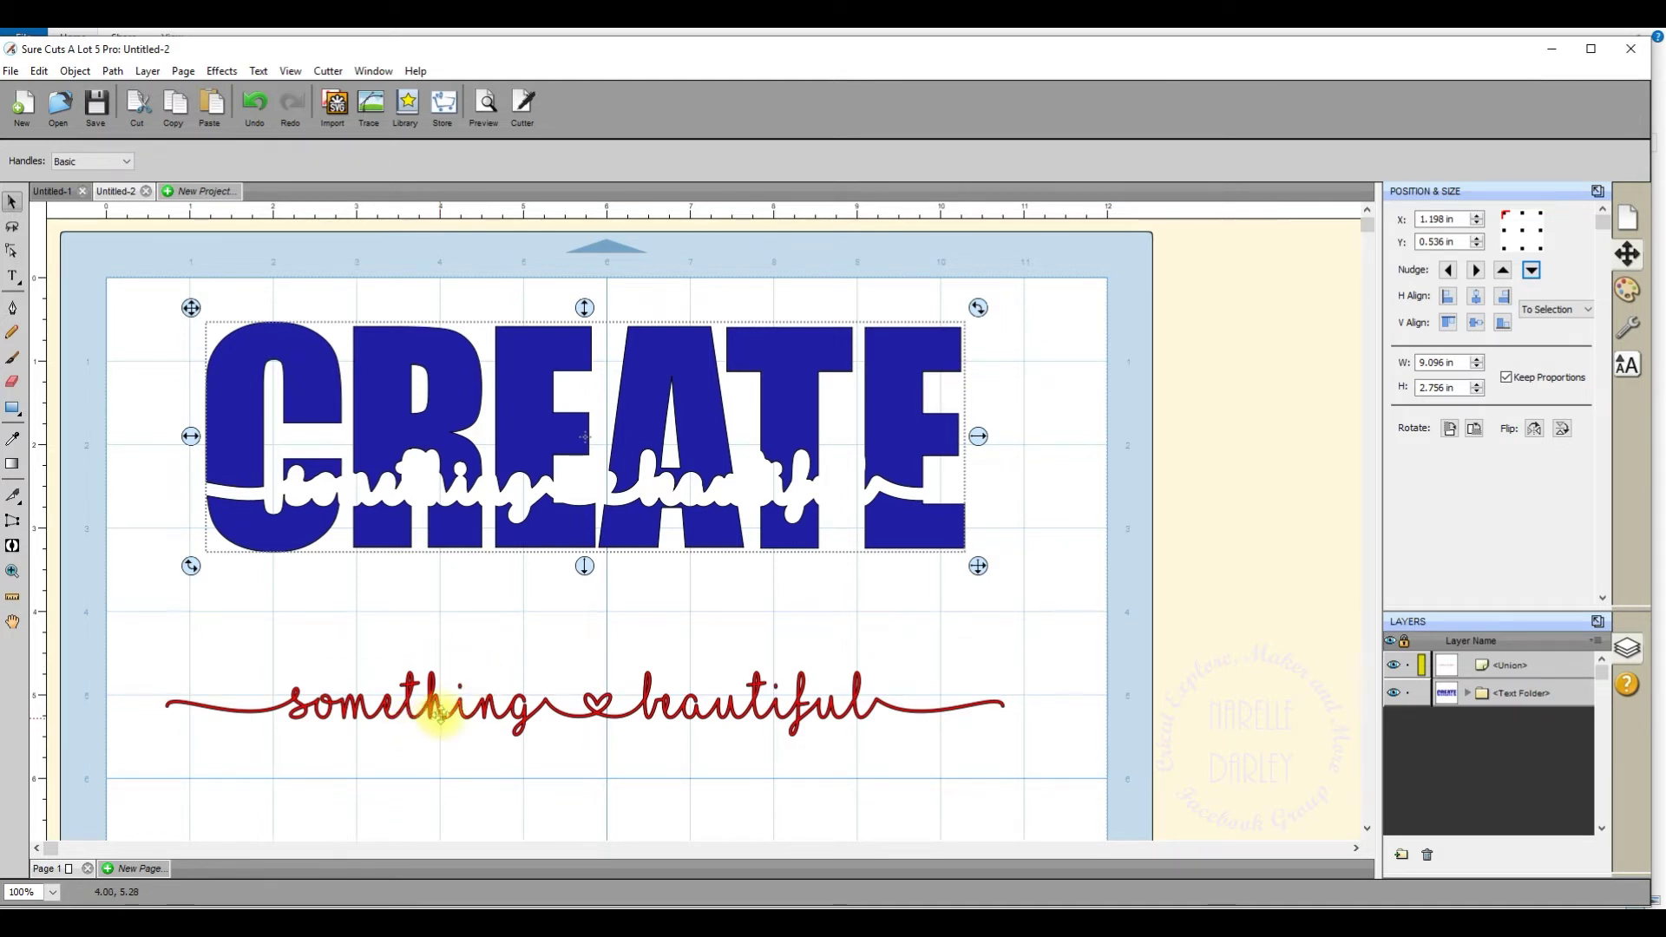
left_click_drag(439, 705, 439, 489)
left_click(347, 759)
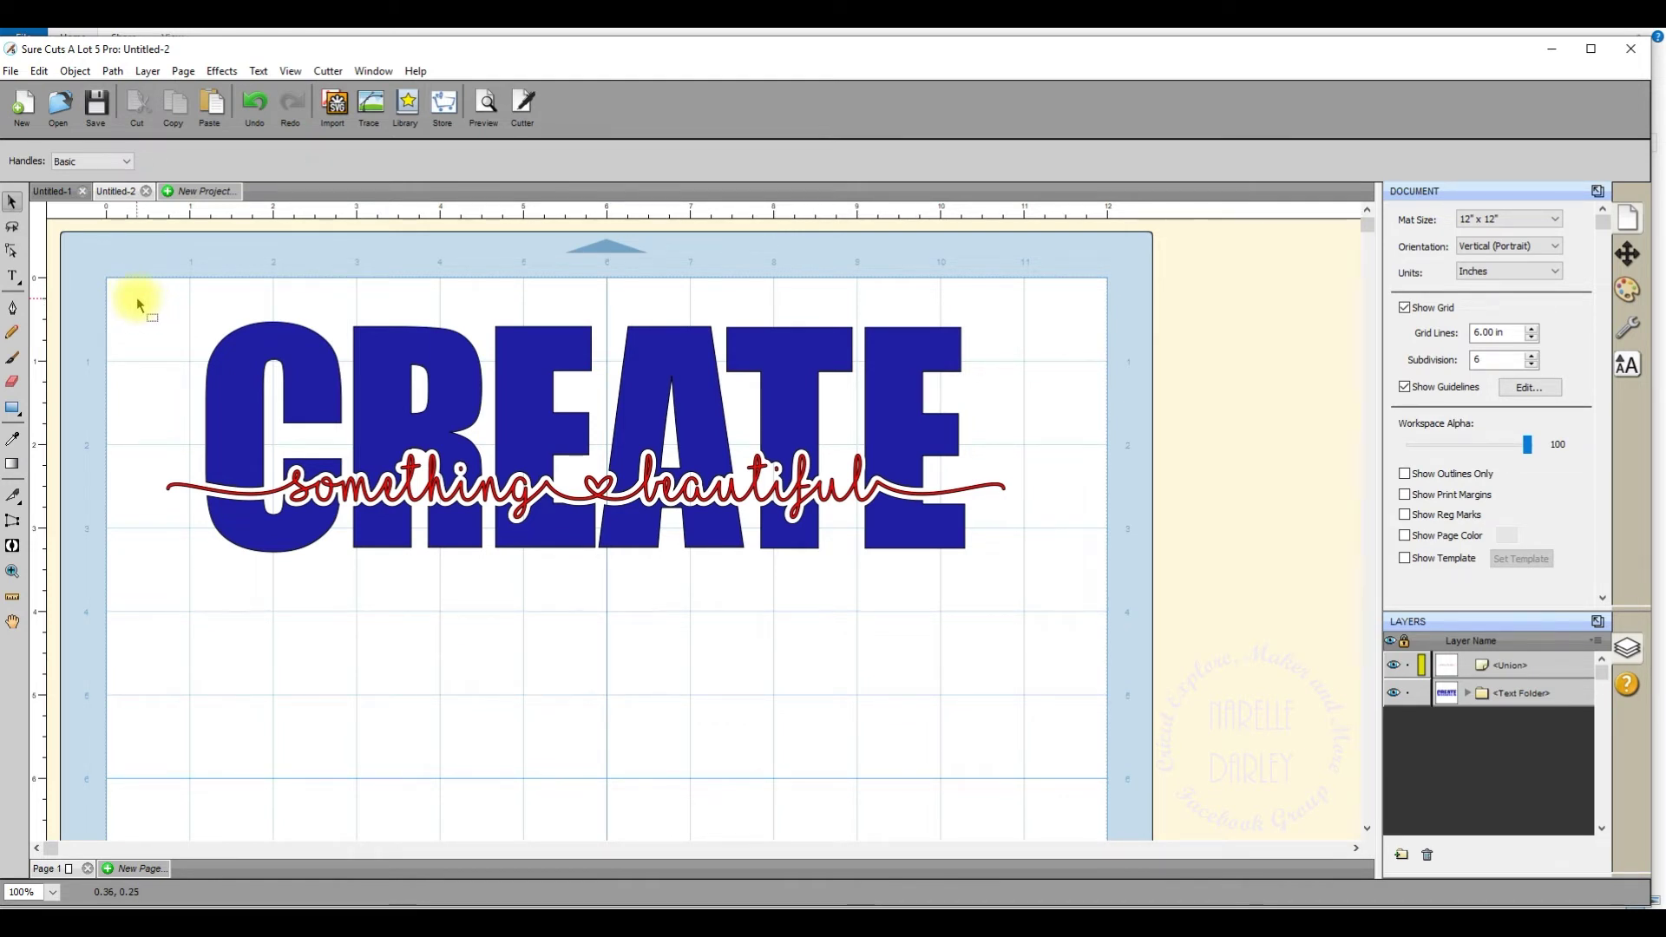
Export the selected CREATE lettering and script as SVG file "Knockout text SCAL" in the SCAL5 folder, with Selection only and Design Space compatible enabled.
left_click_drag(145, 295, 1076, 630)
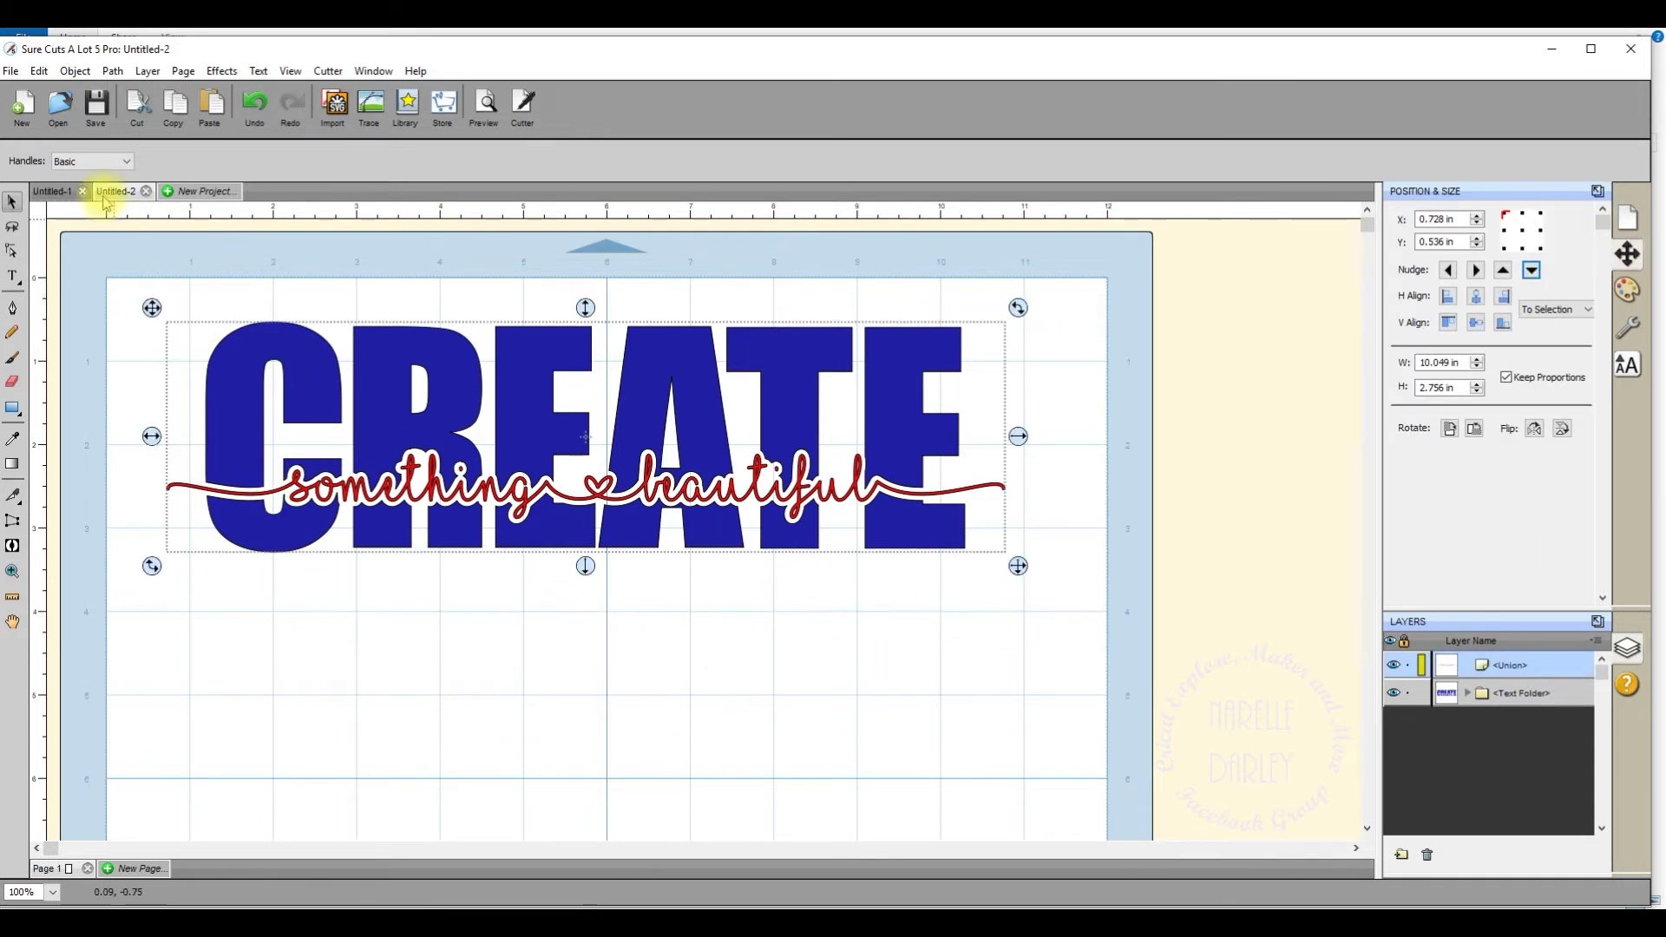
left_click(10, 73)
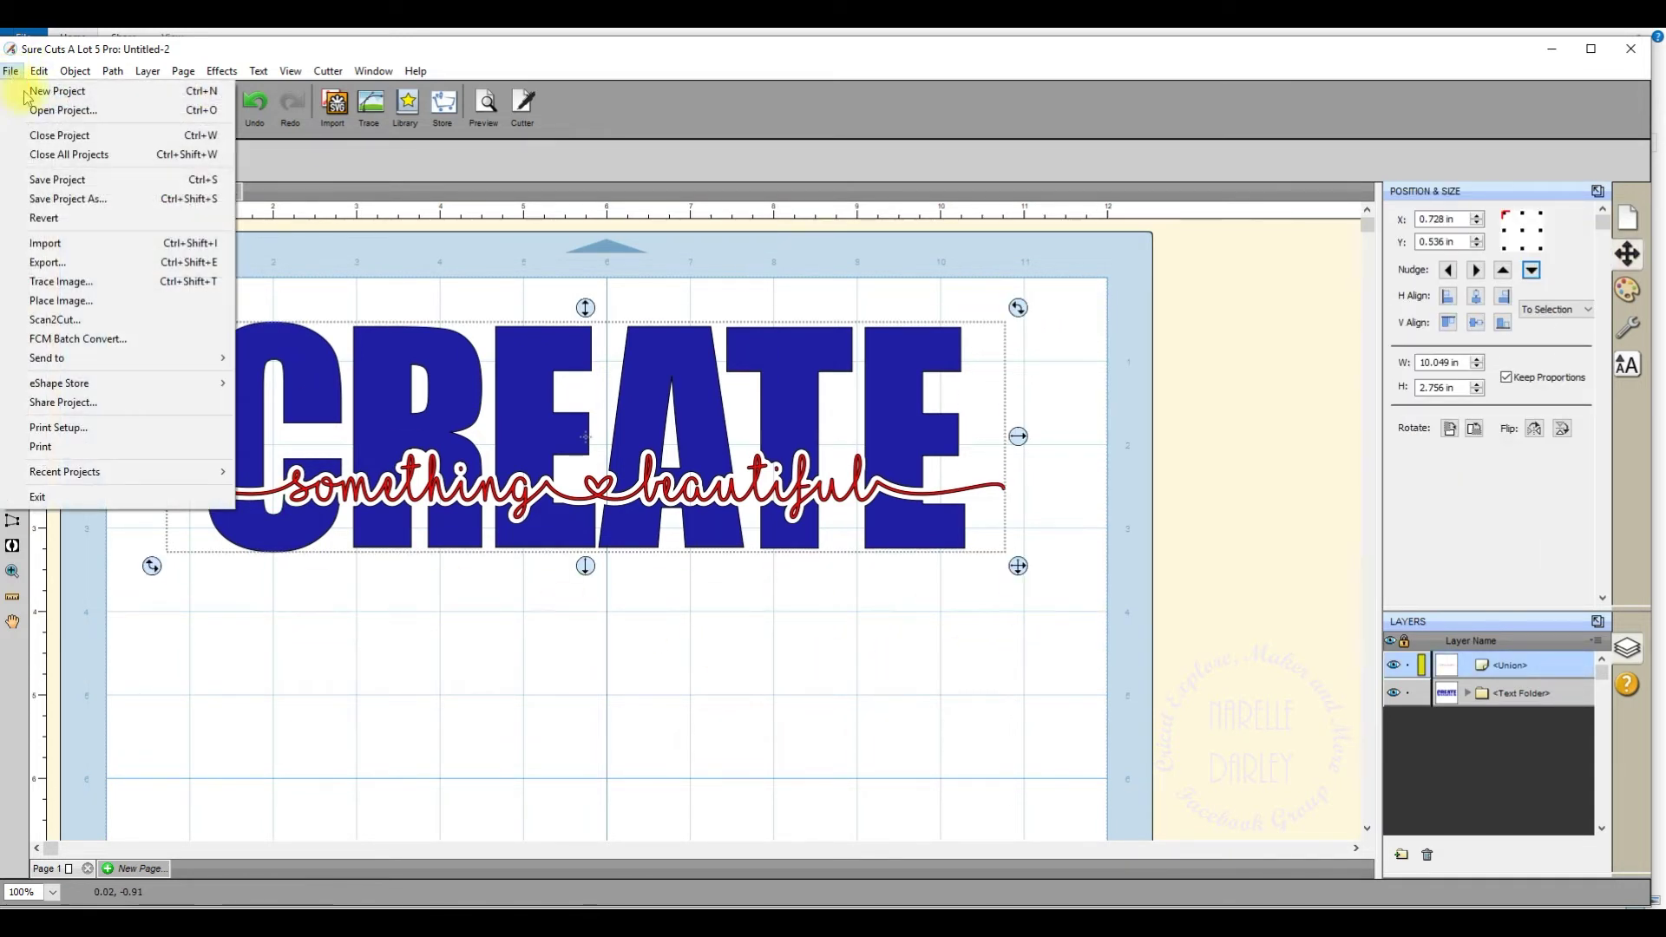
left_click(53, 262)
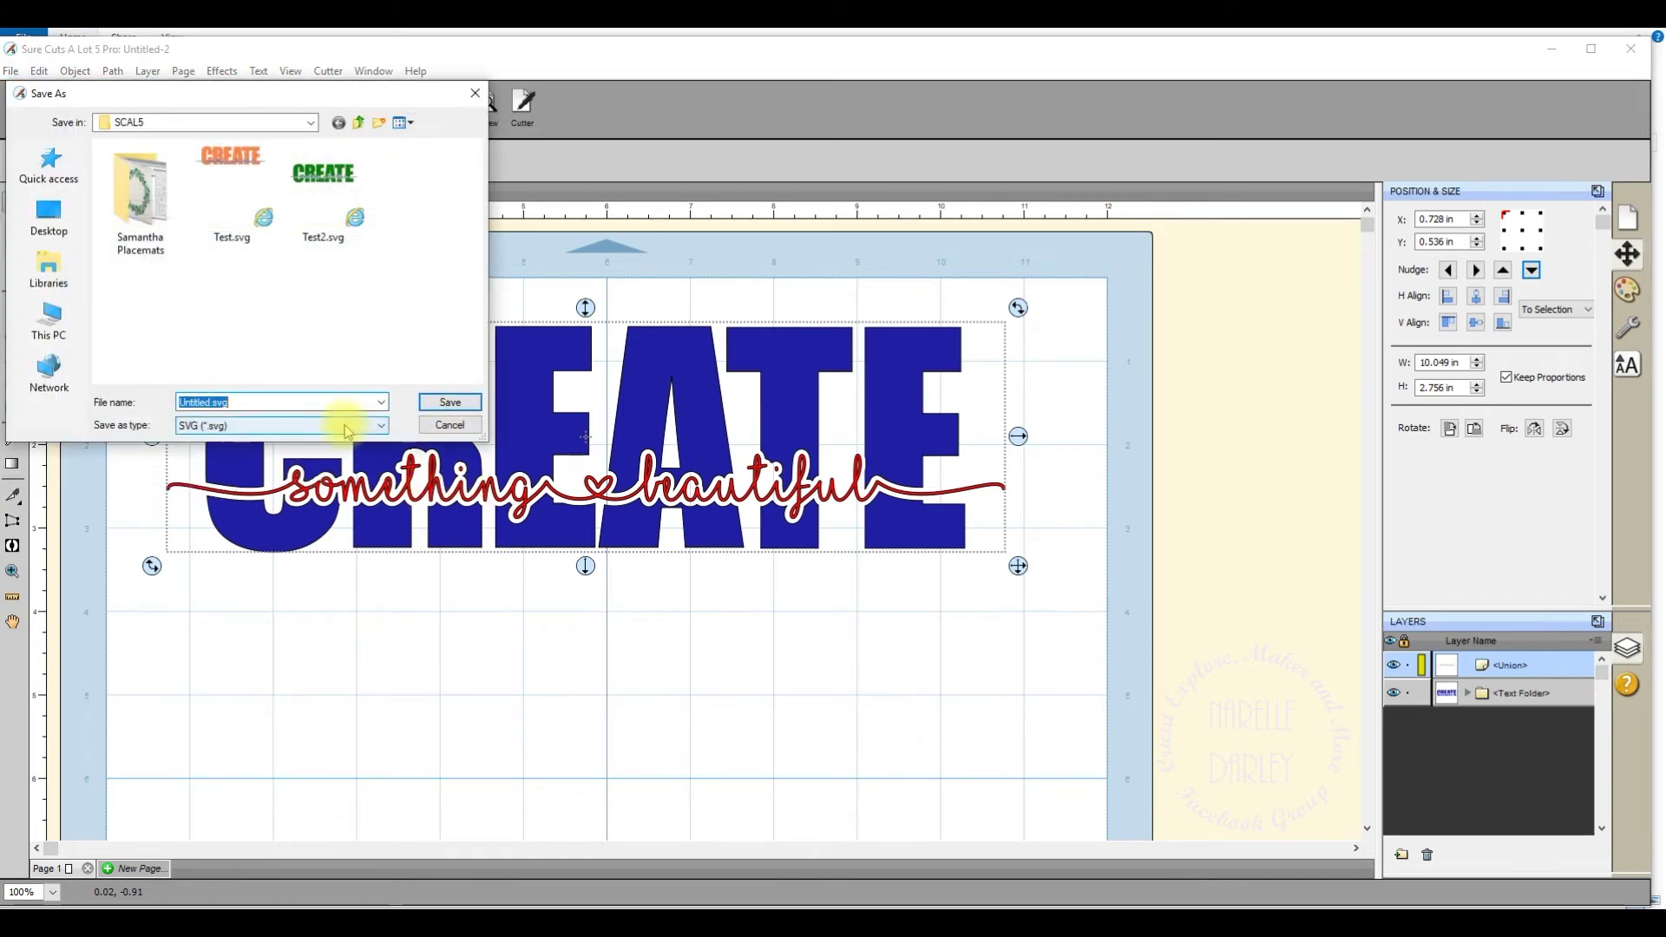
type("Kn")
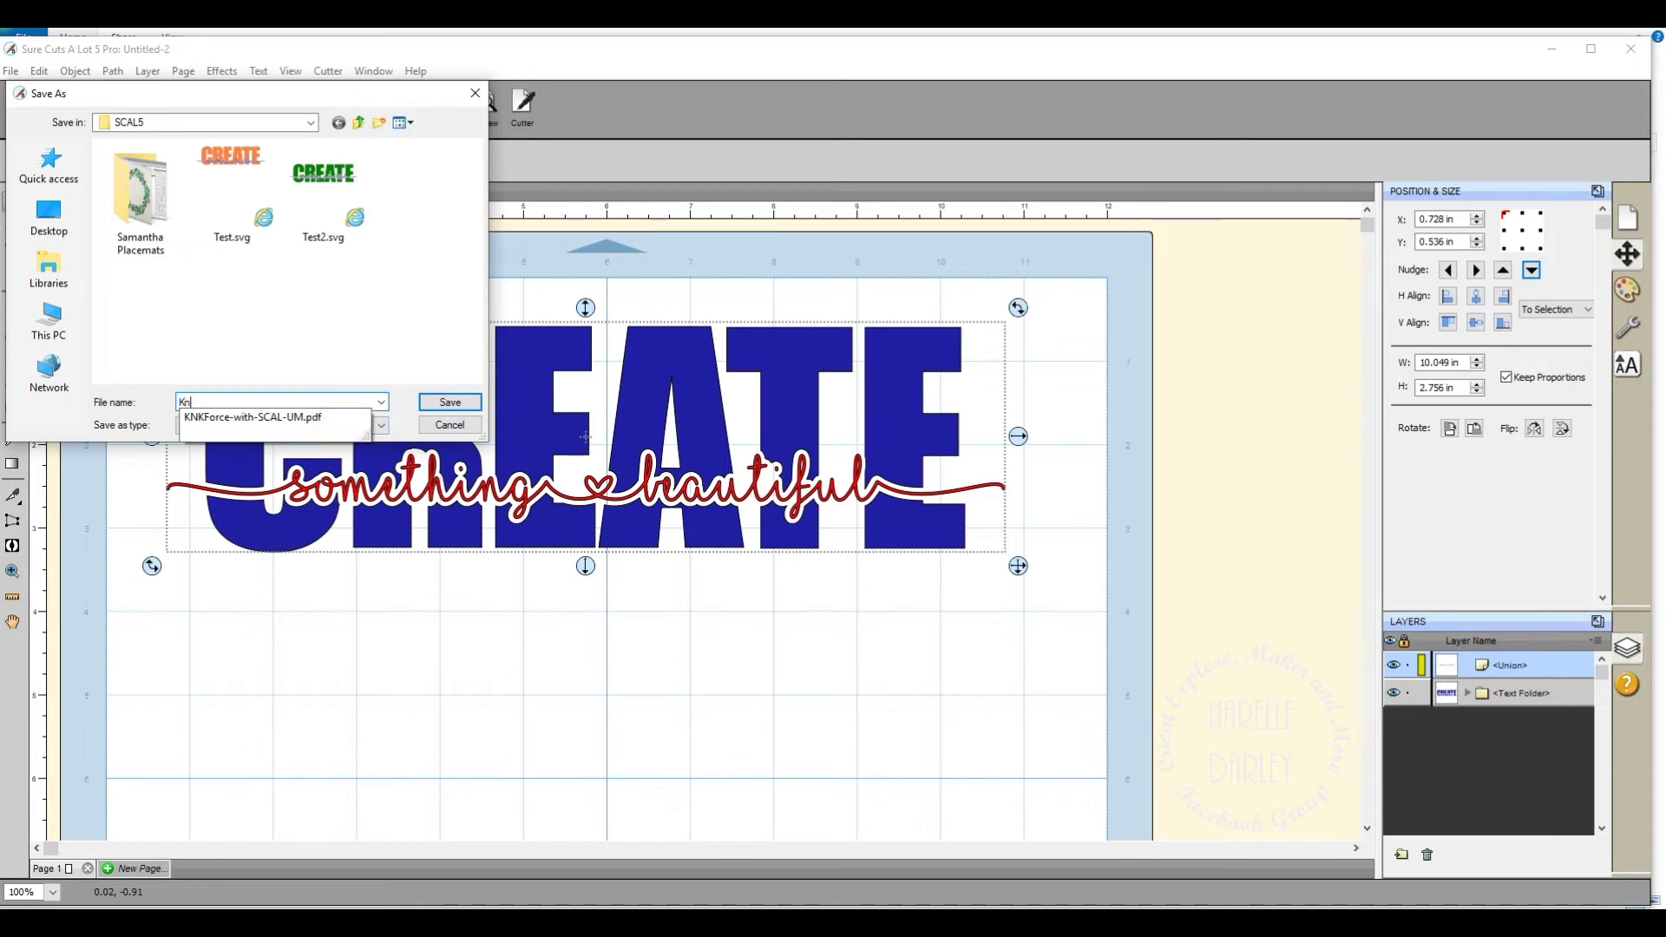
type("ockout text SCAL")
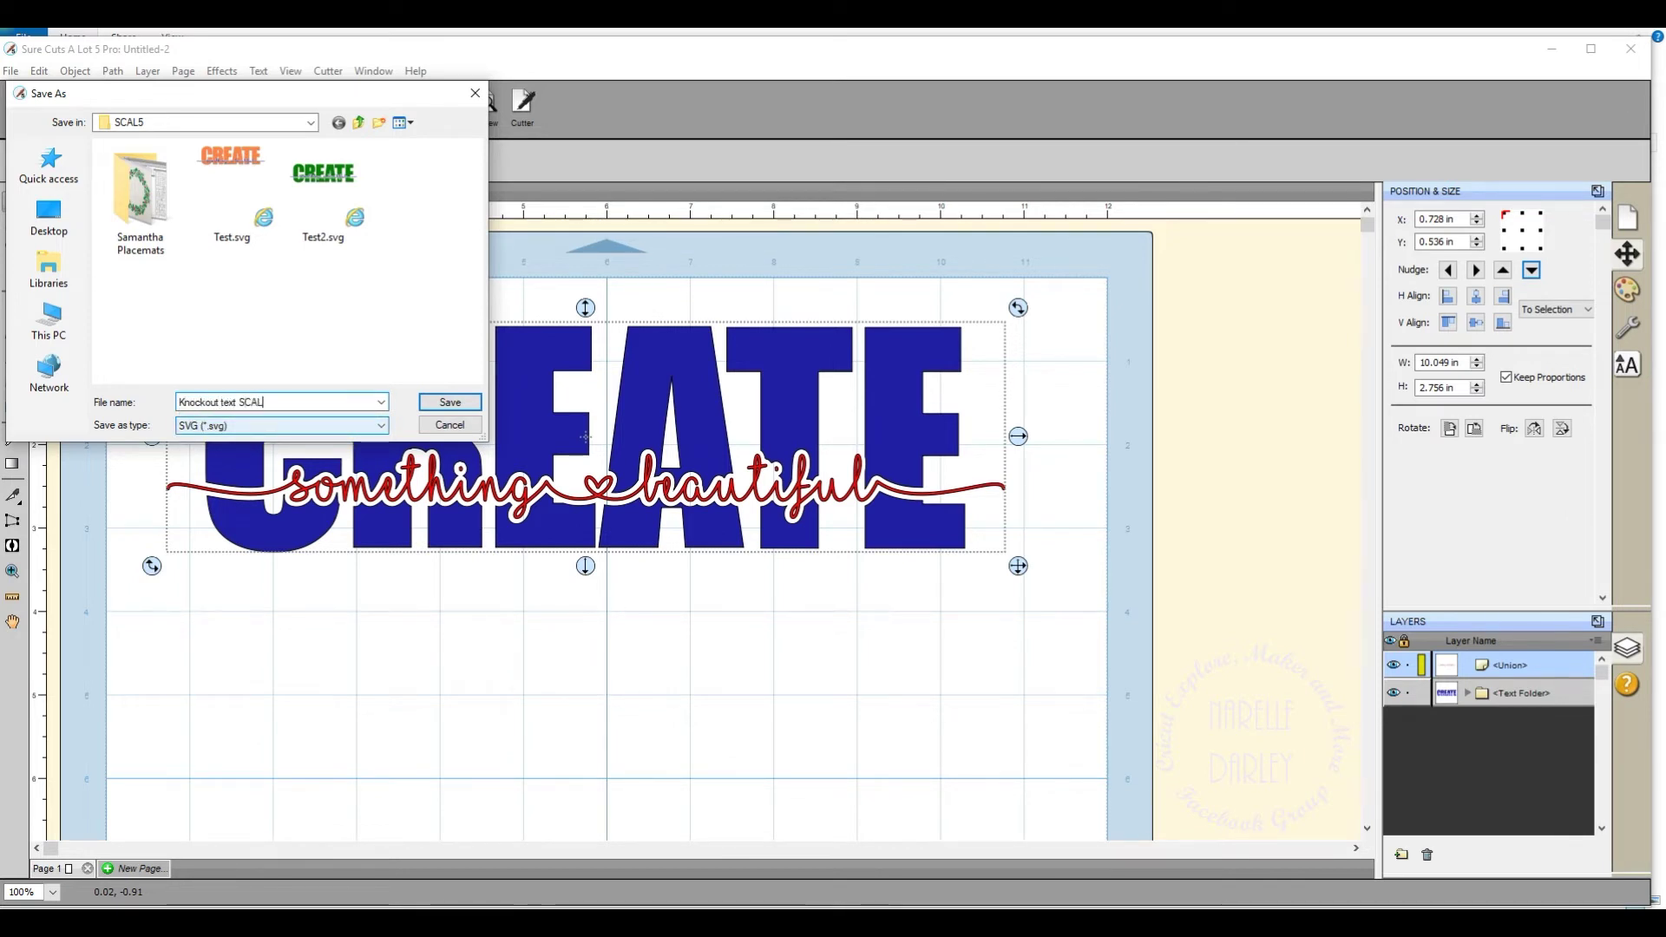
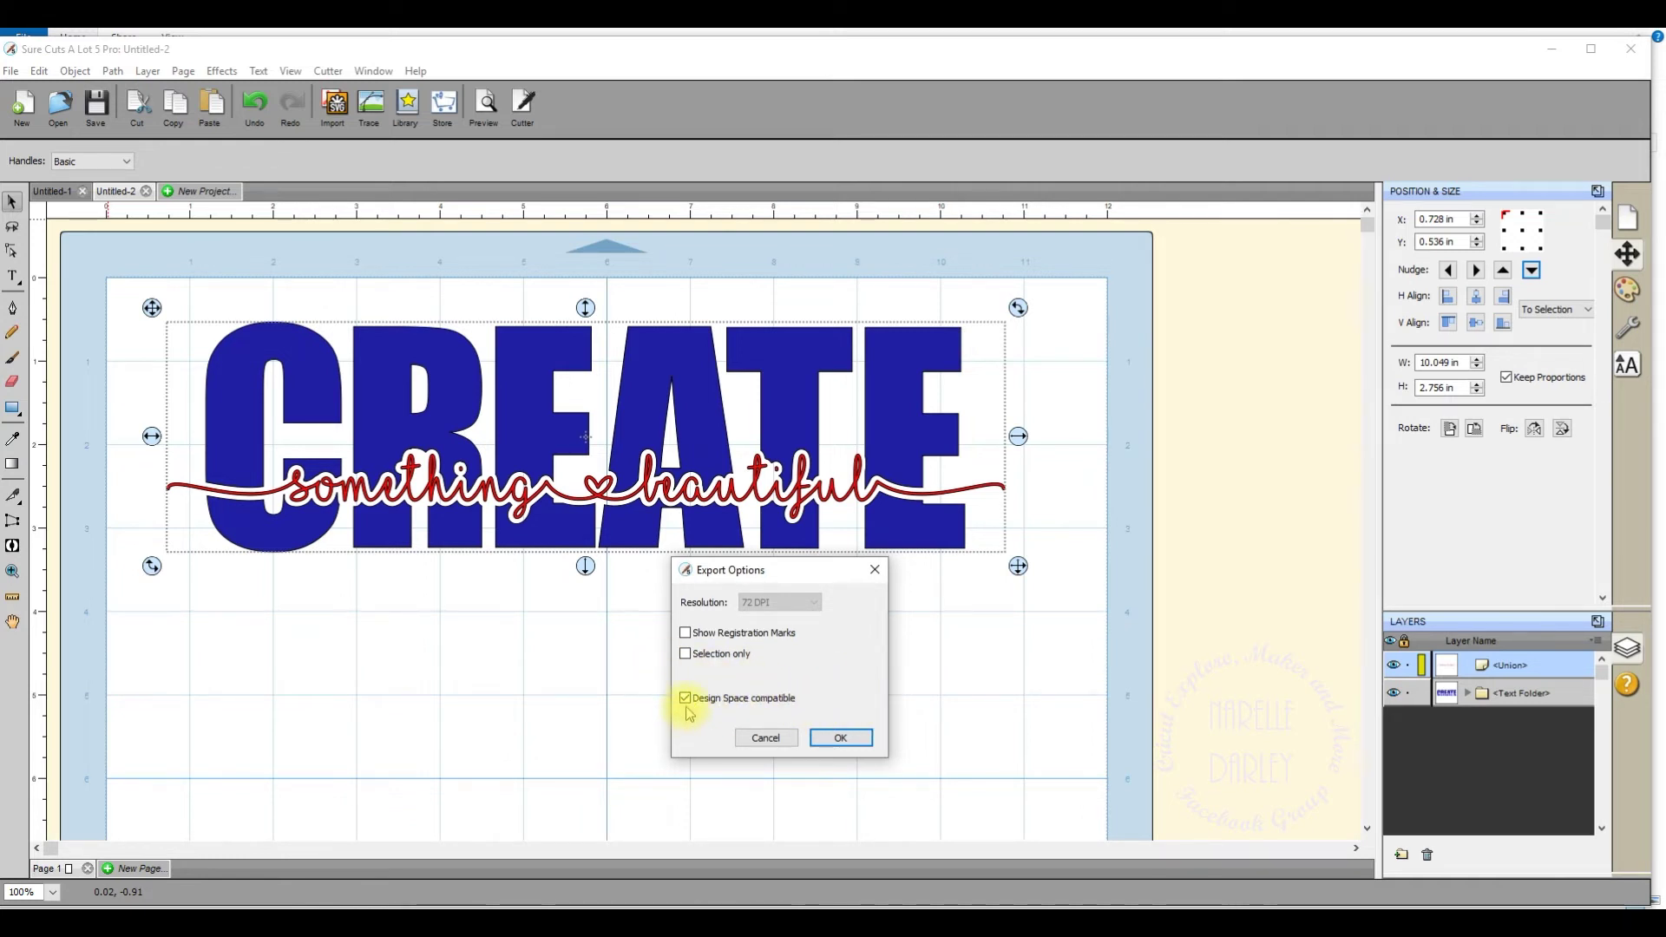
left_click(687, 657)
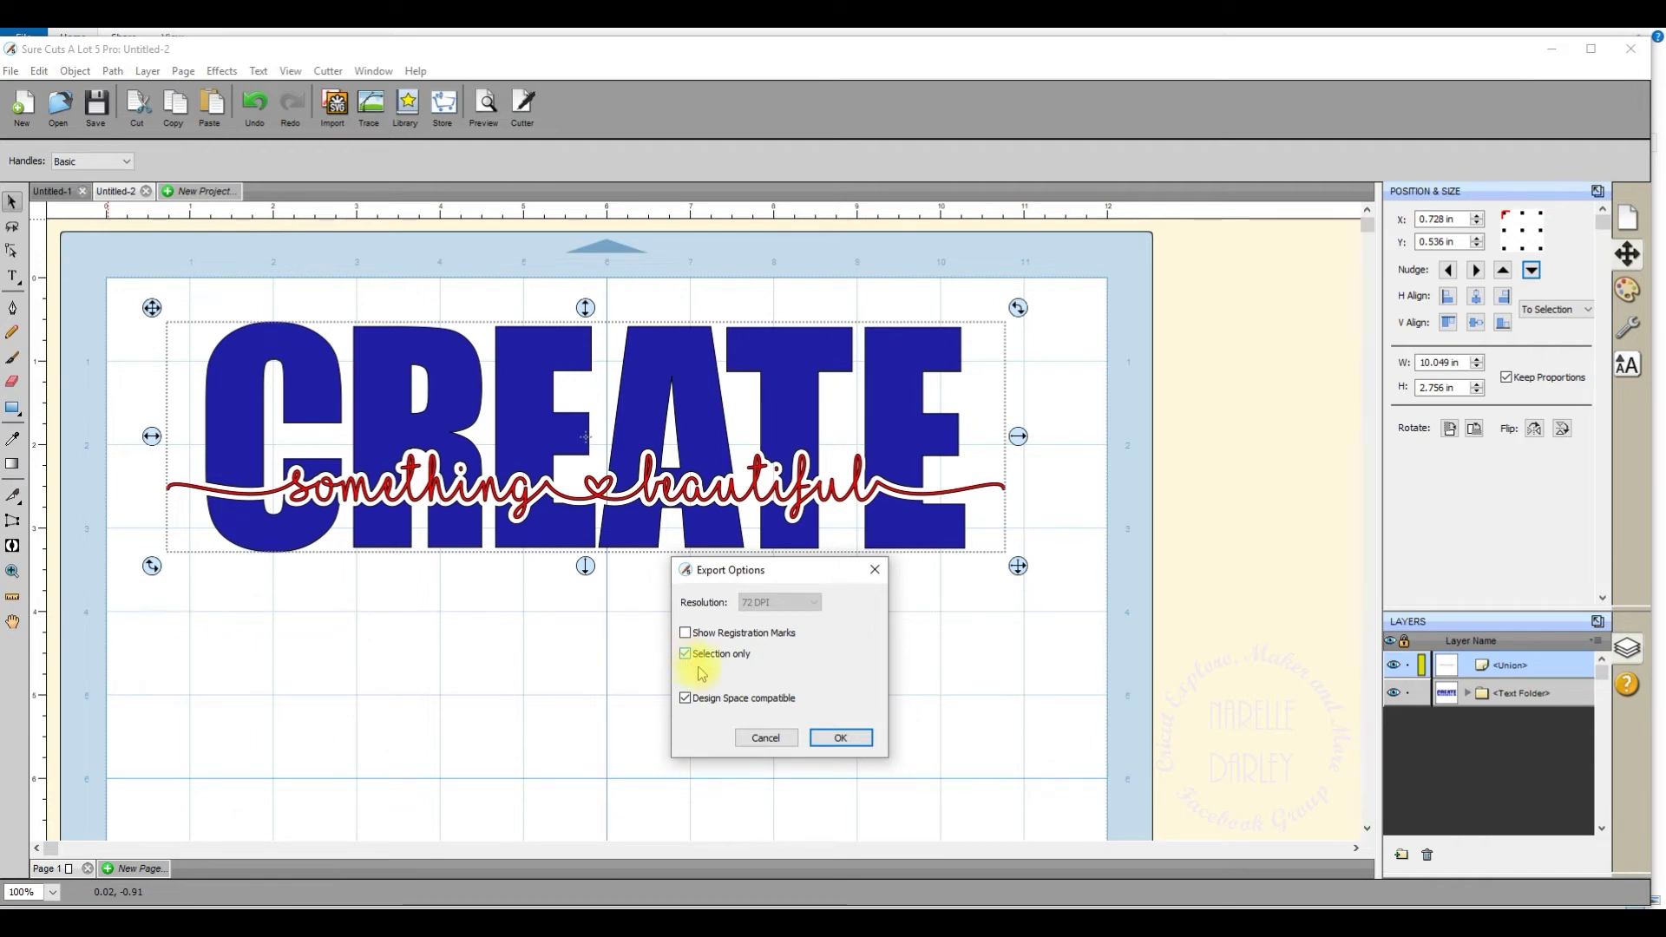
left_click(840, 739)
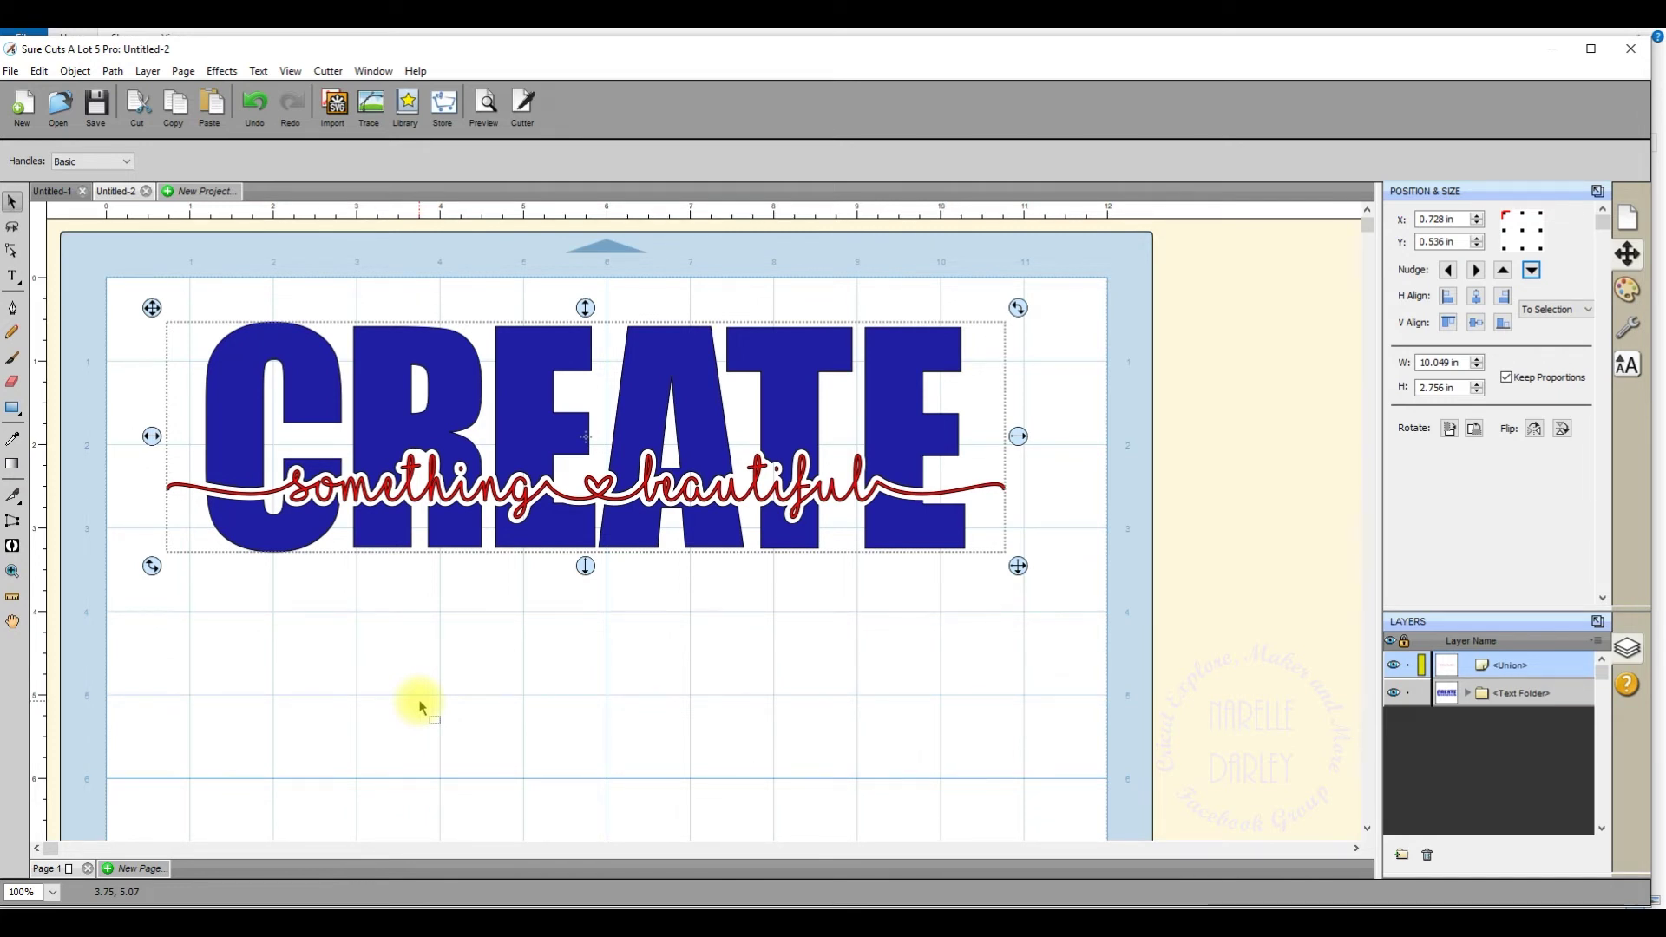
Switch to Cricut Design Space, upload "Knockout text SCAL.svg" from the SCAL5 folder, and save it under the image name "Knockout text SCAL".
key("alt+Tab")
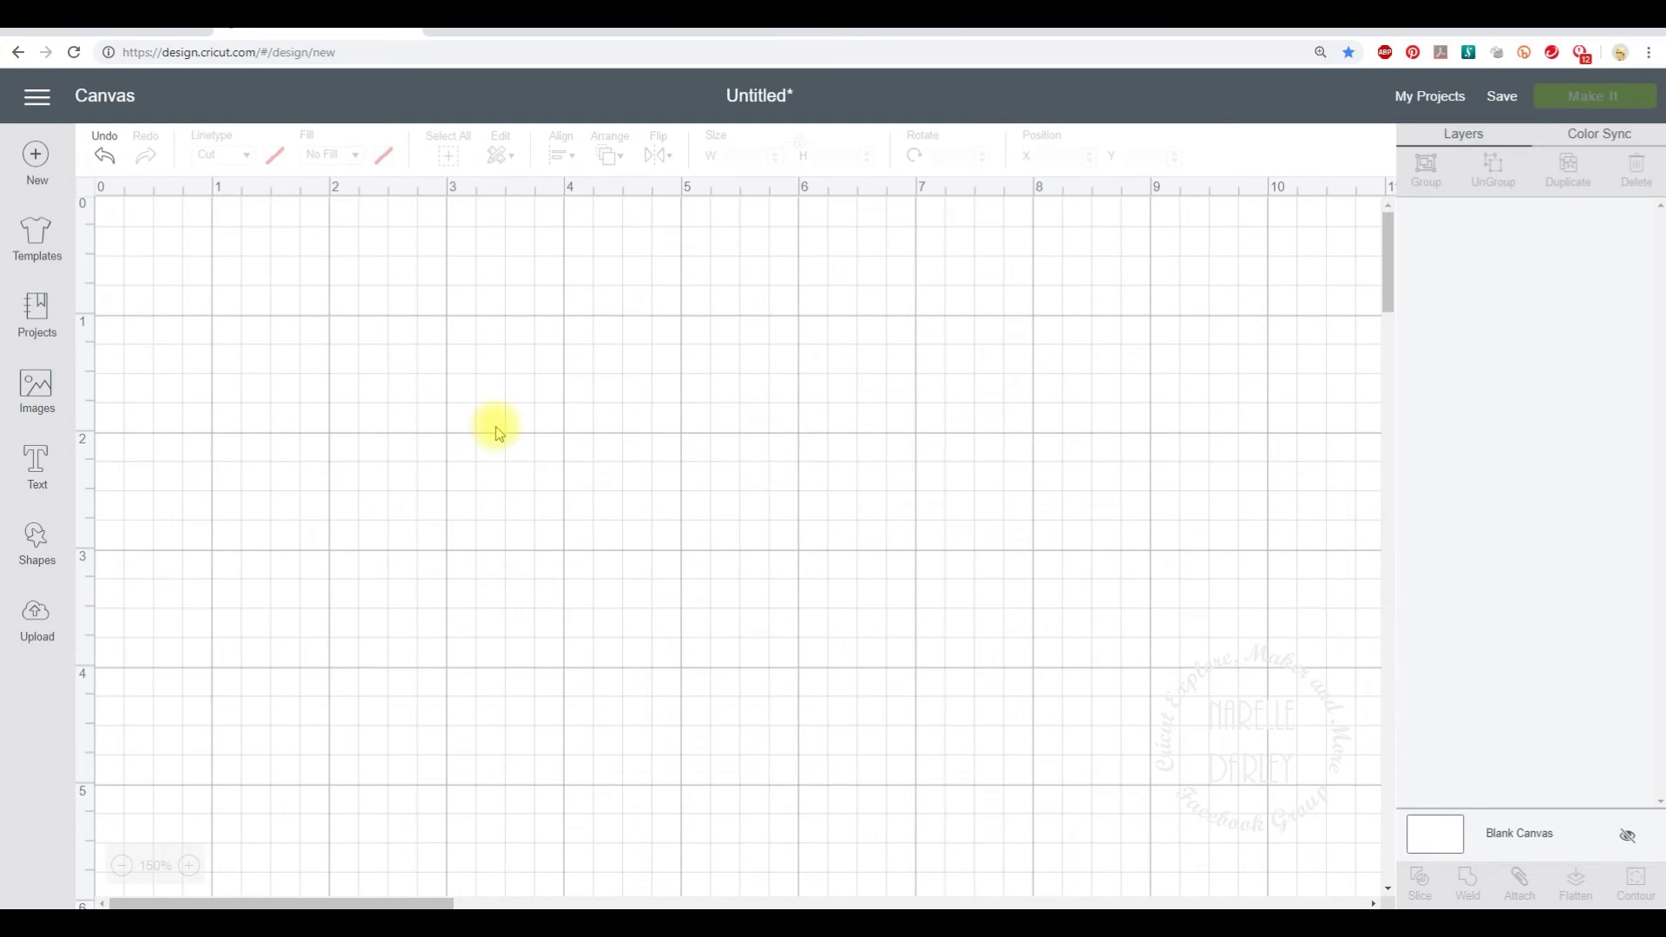
left_click(34, 618)
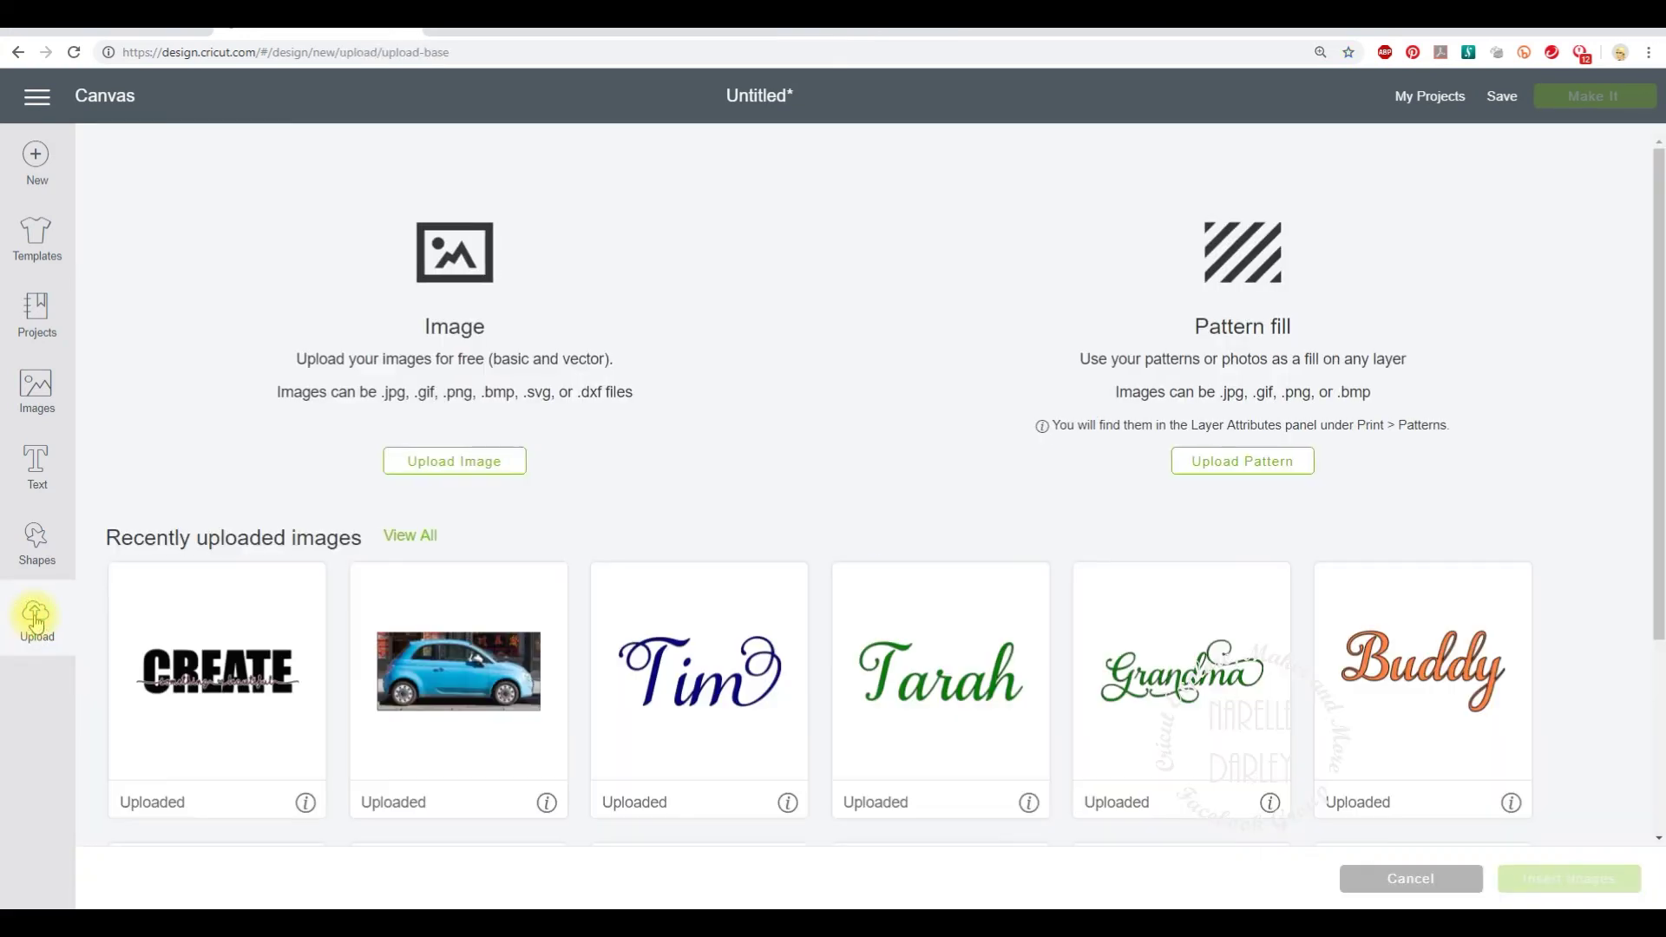
left_click(449, 460)
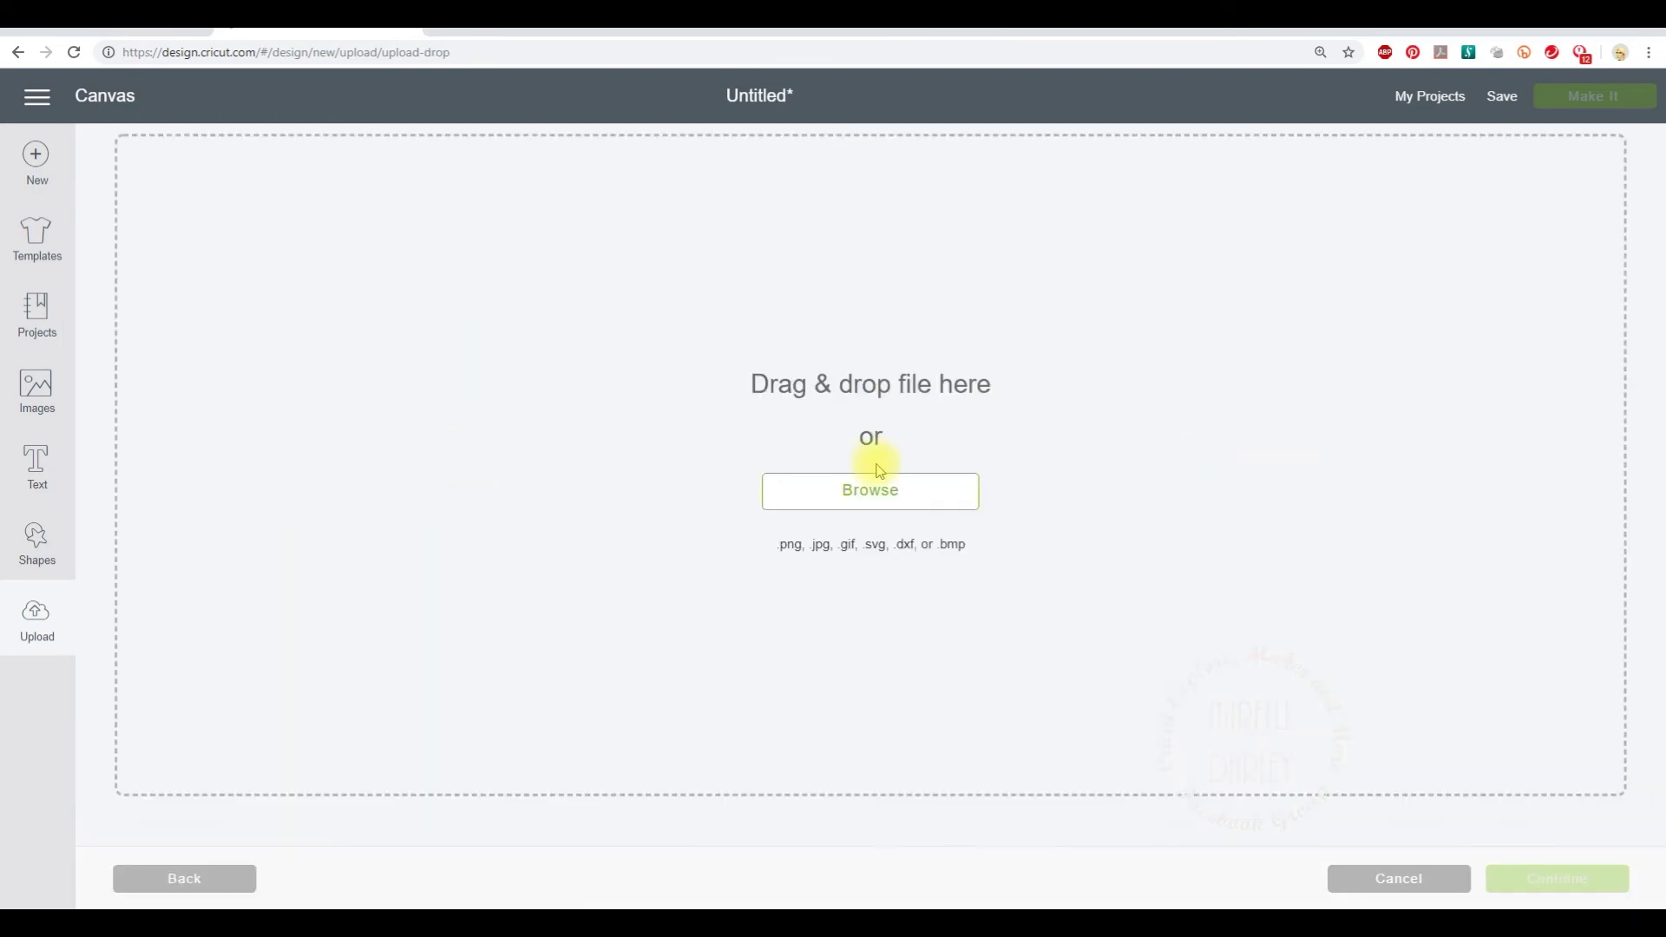
left_click(877, 491)
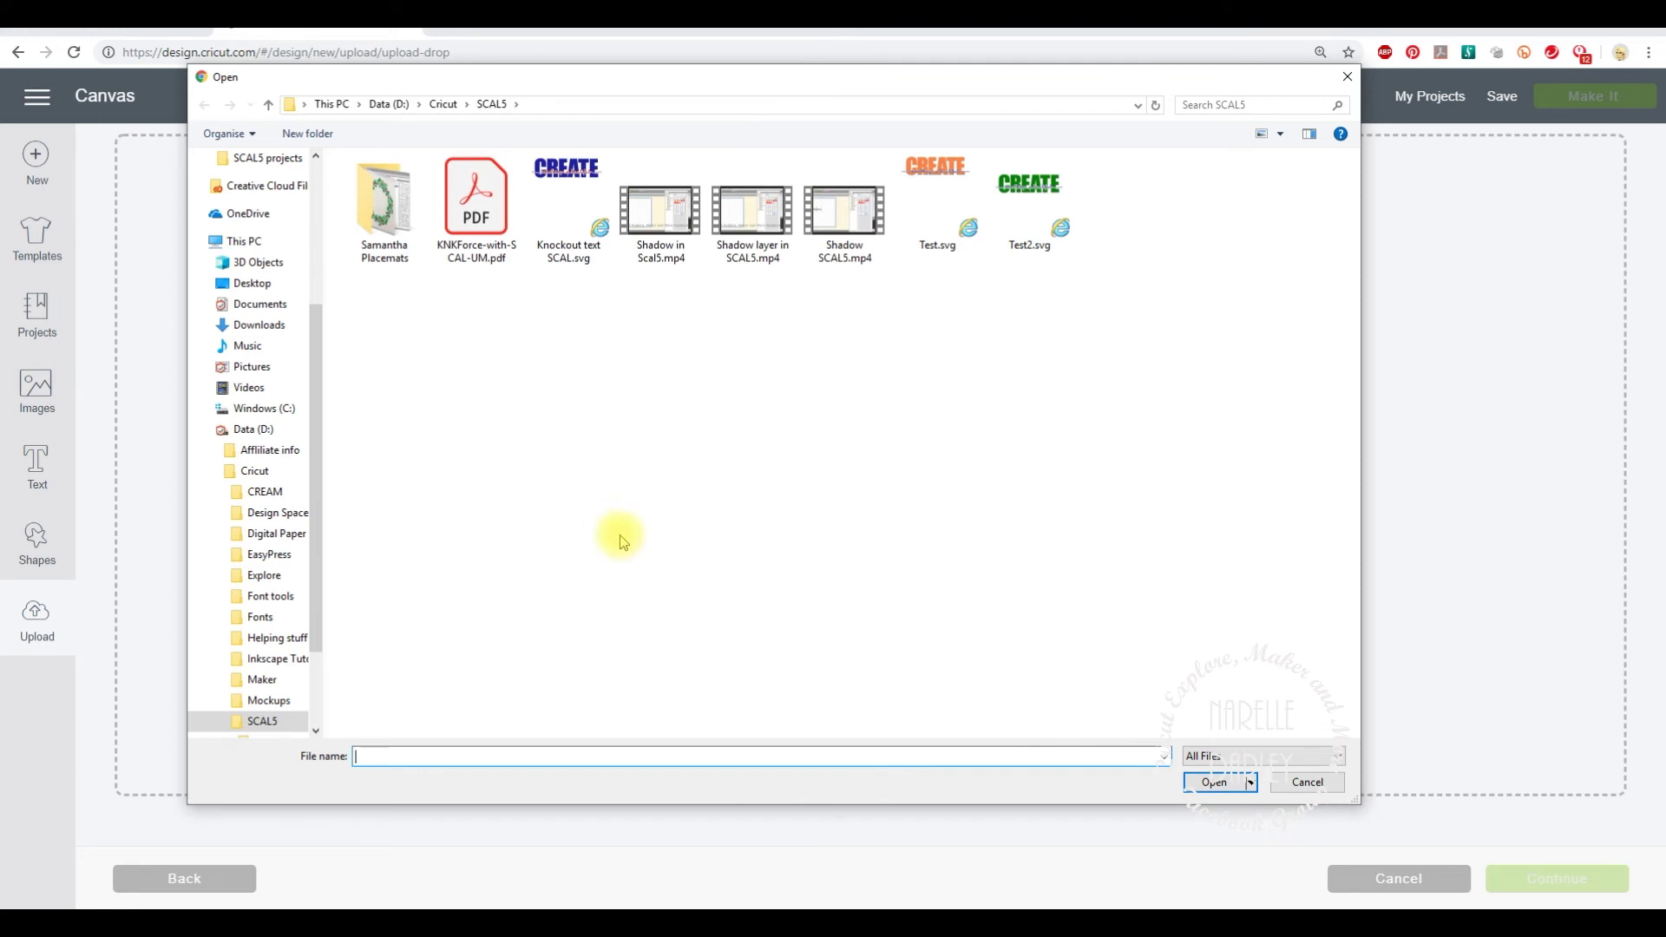
double_click(562, 251)
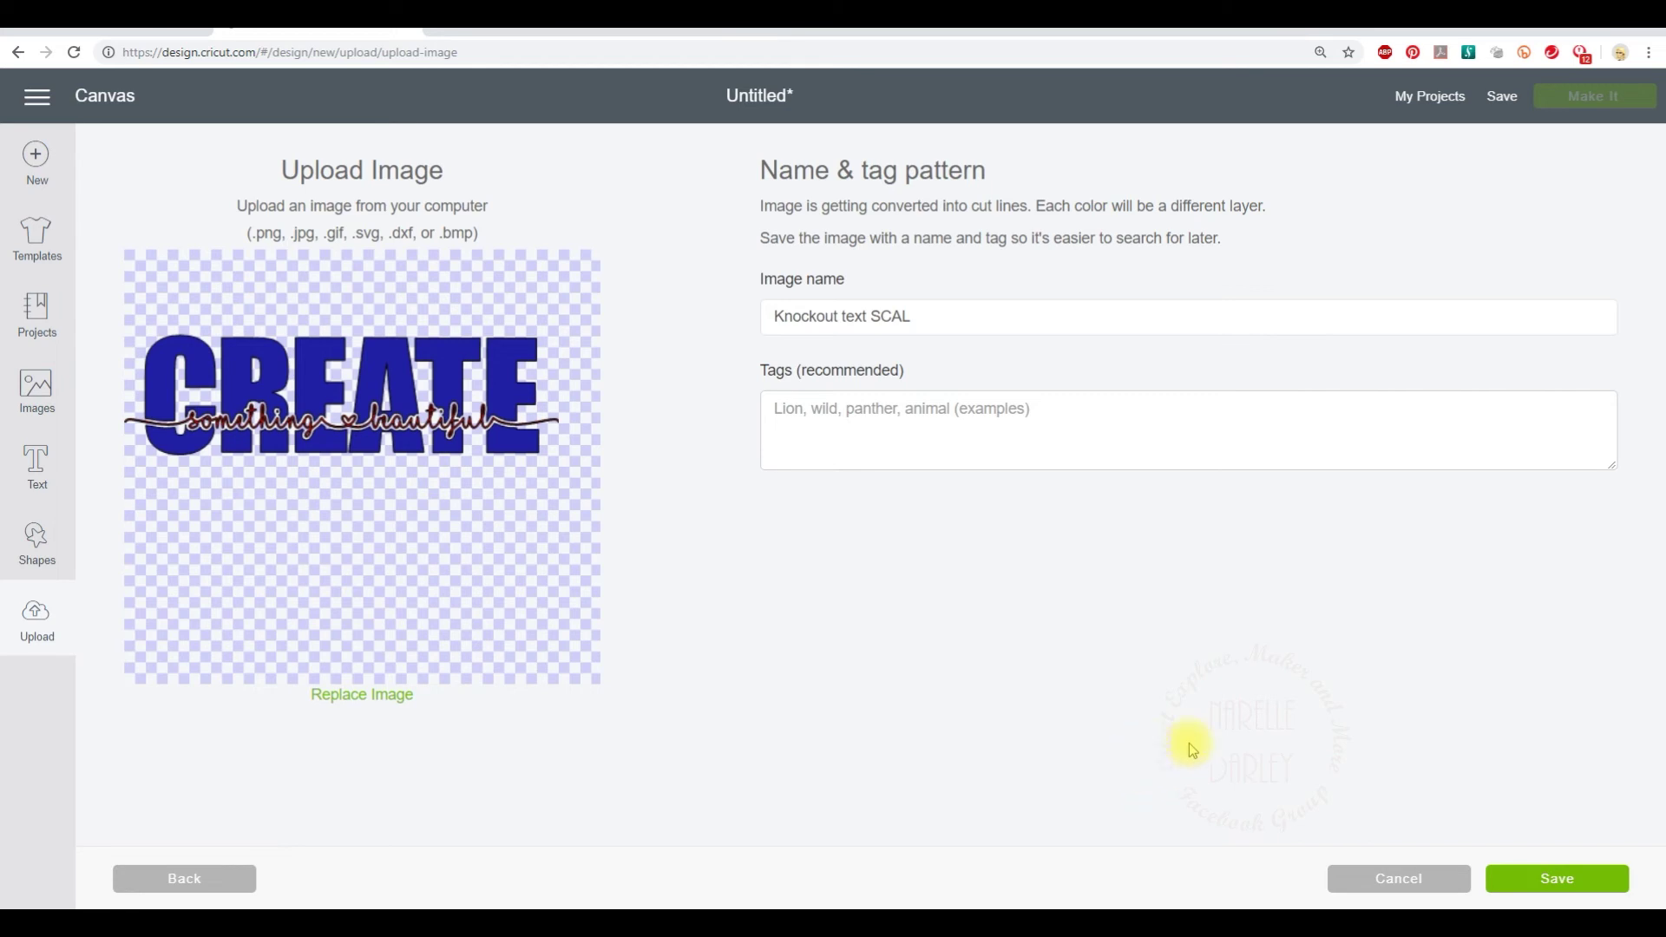
left_click(1554, 881)
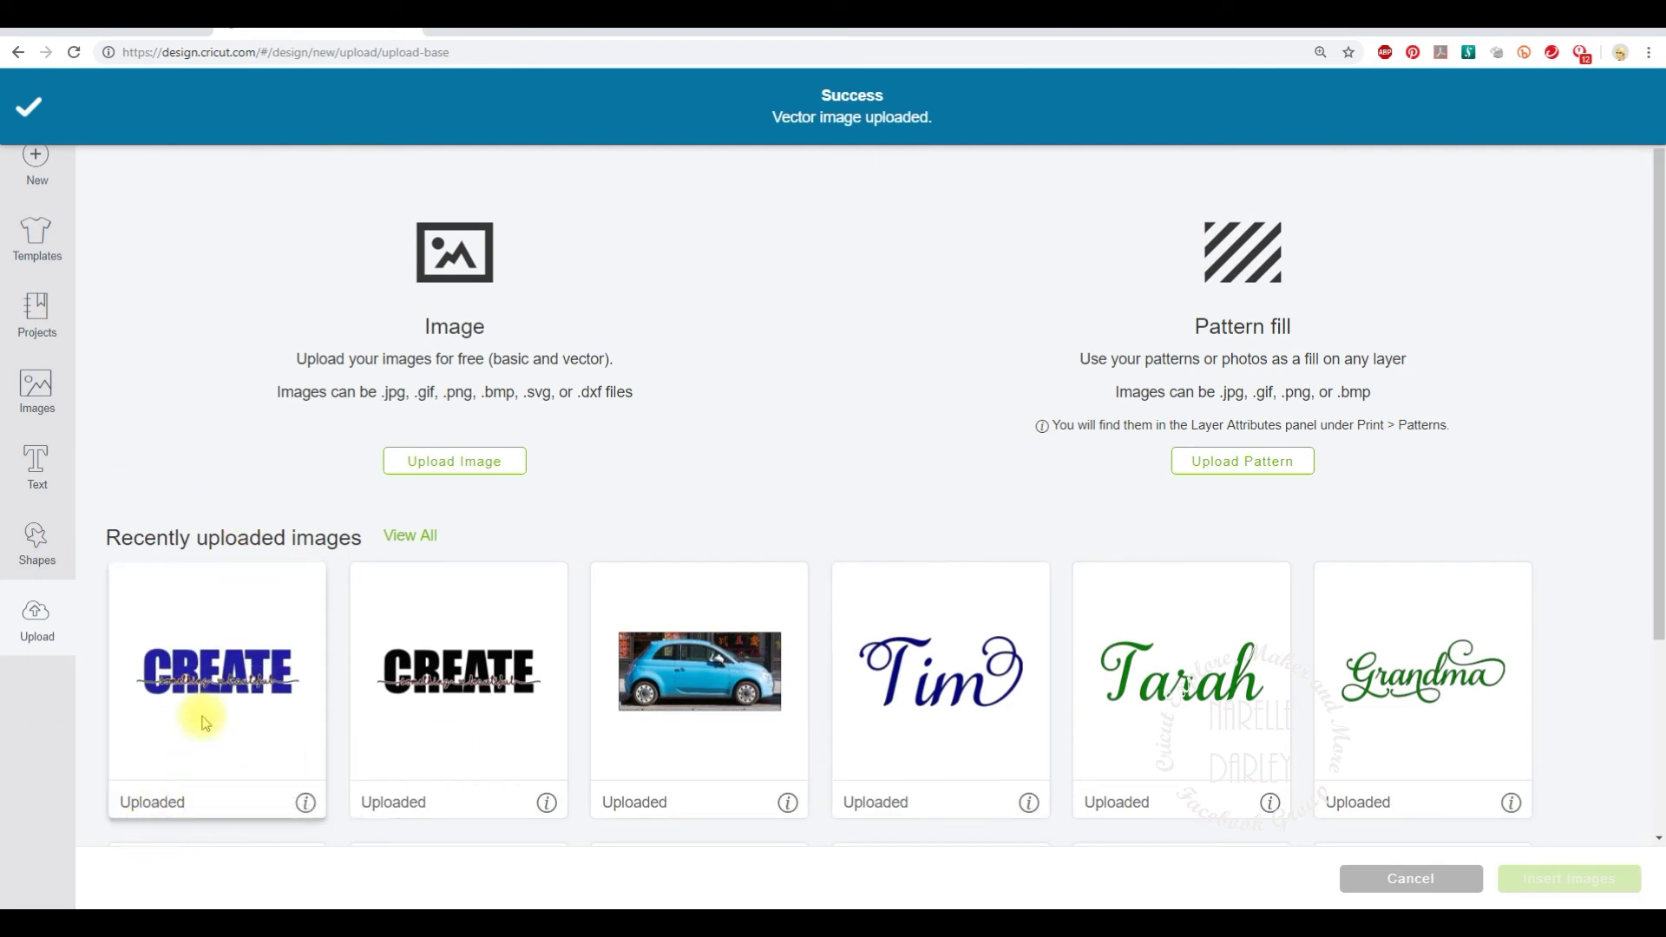
Insert the uploaded blue CREATE image on the canvas and move it to about X 0.413, Y 0.907.
left_click(213, 670)
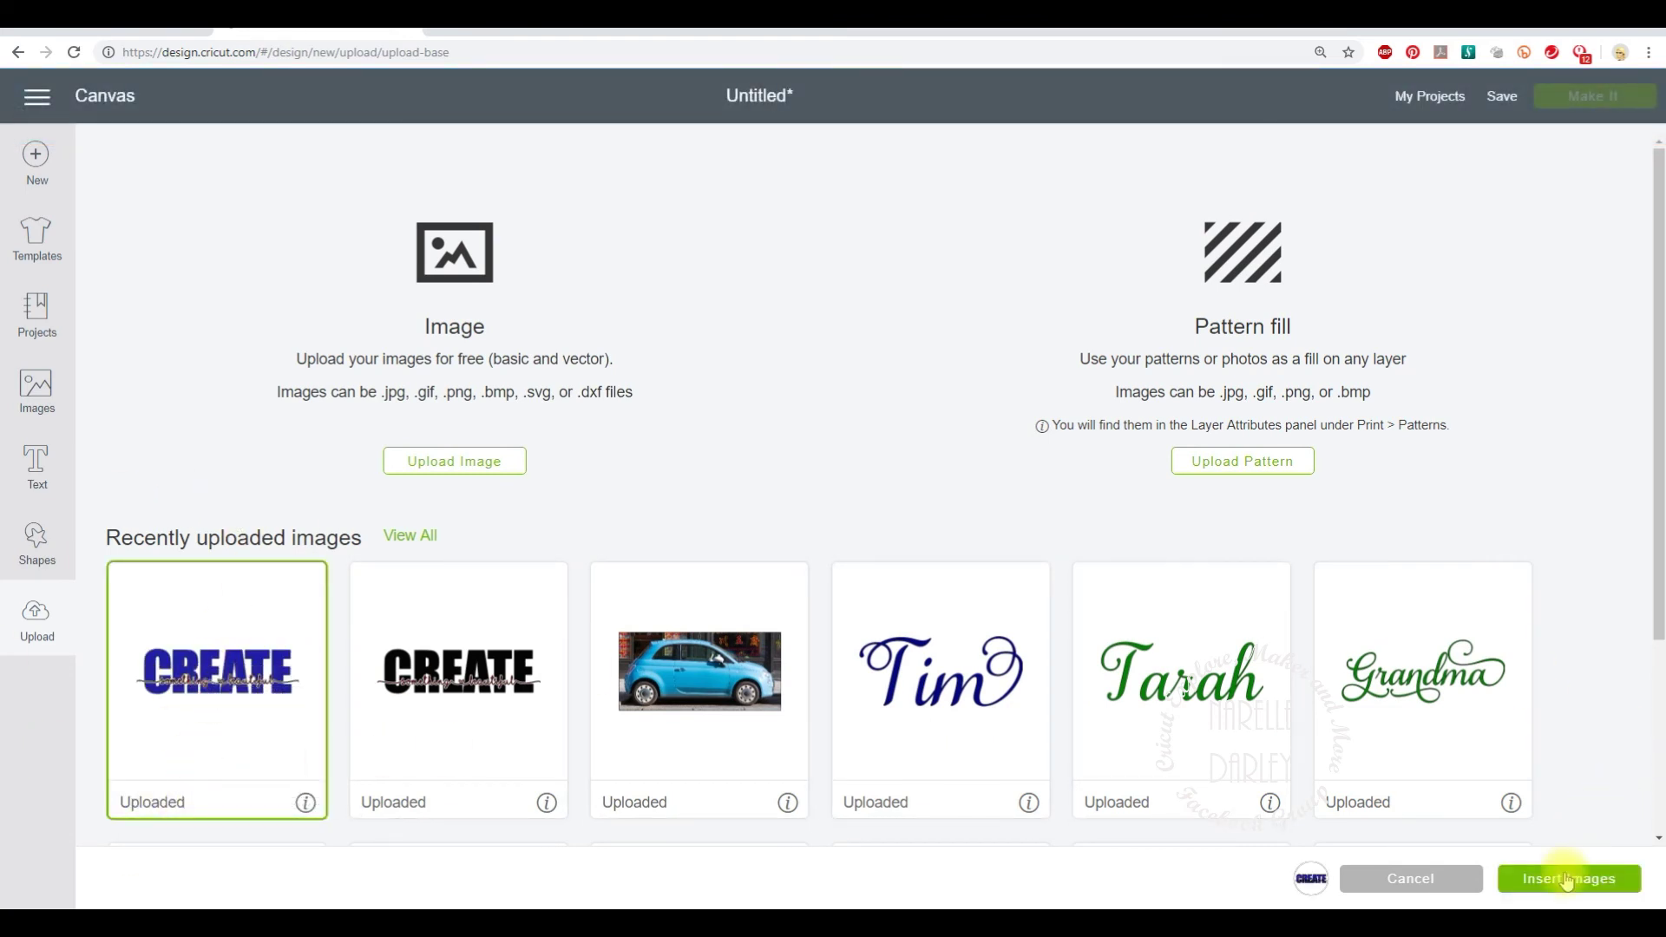
left_click(1560, 878)
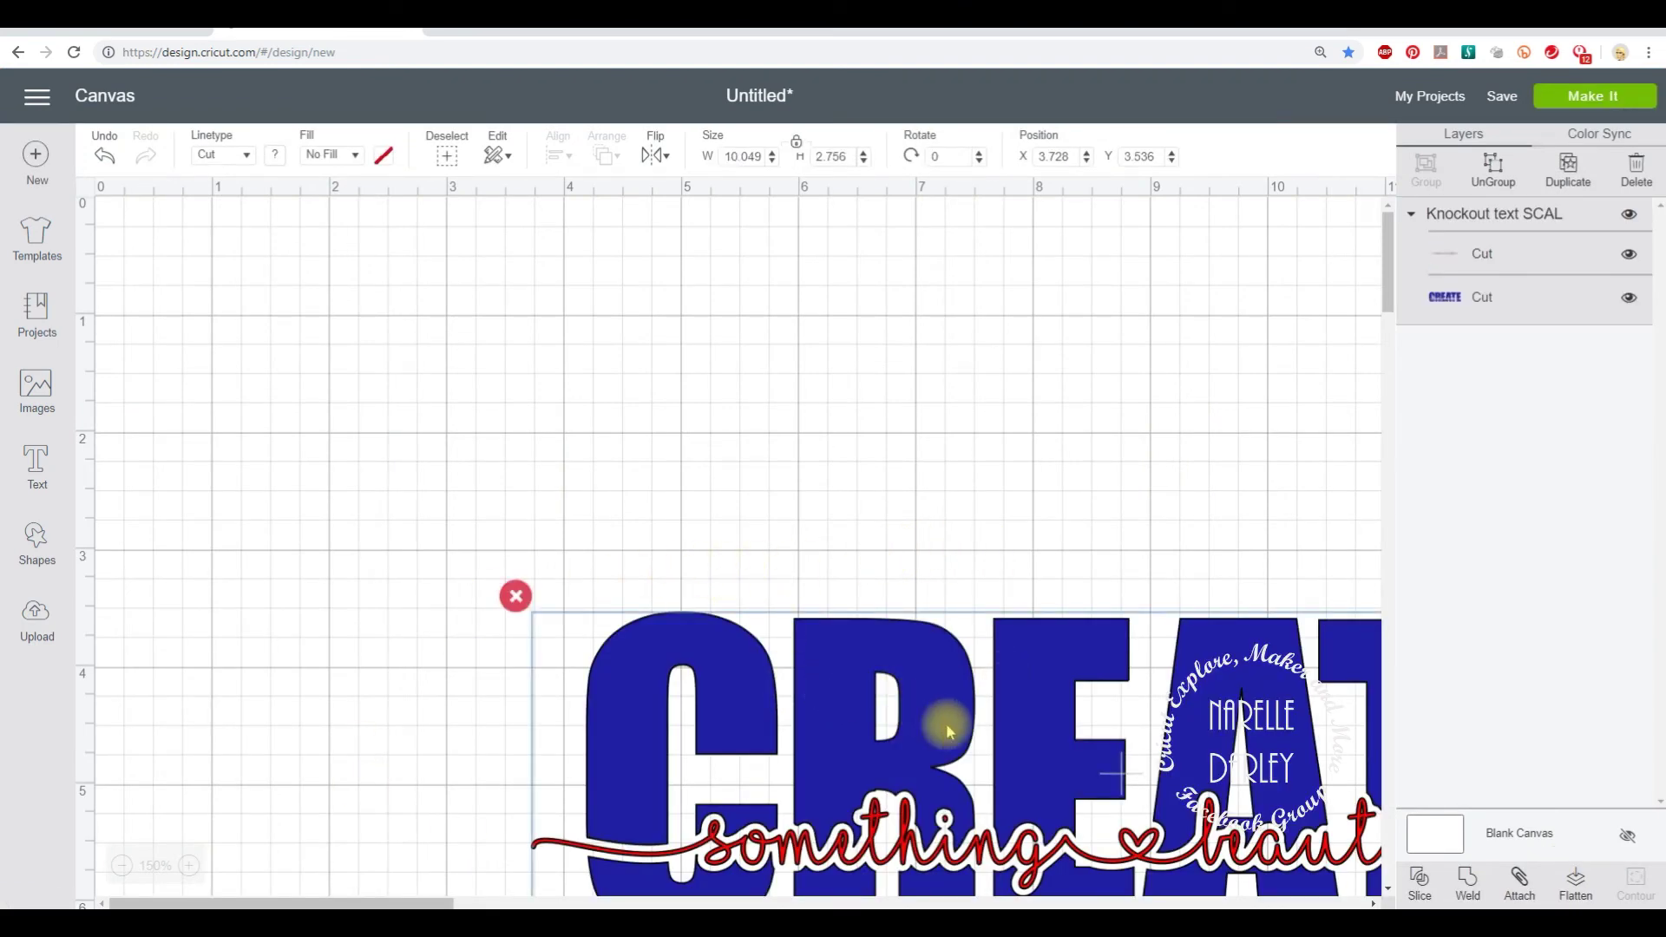
left_click_drag(502, 310, 520, 387)
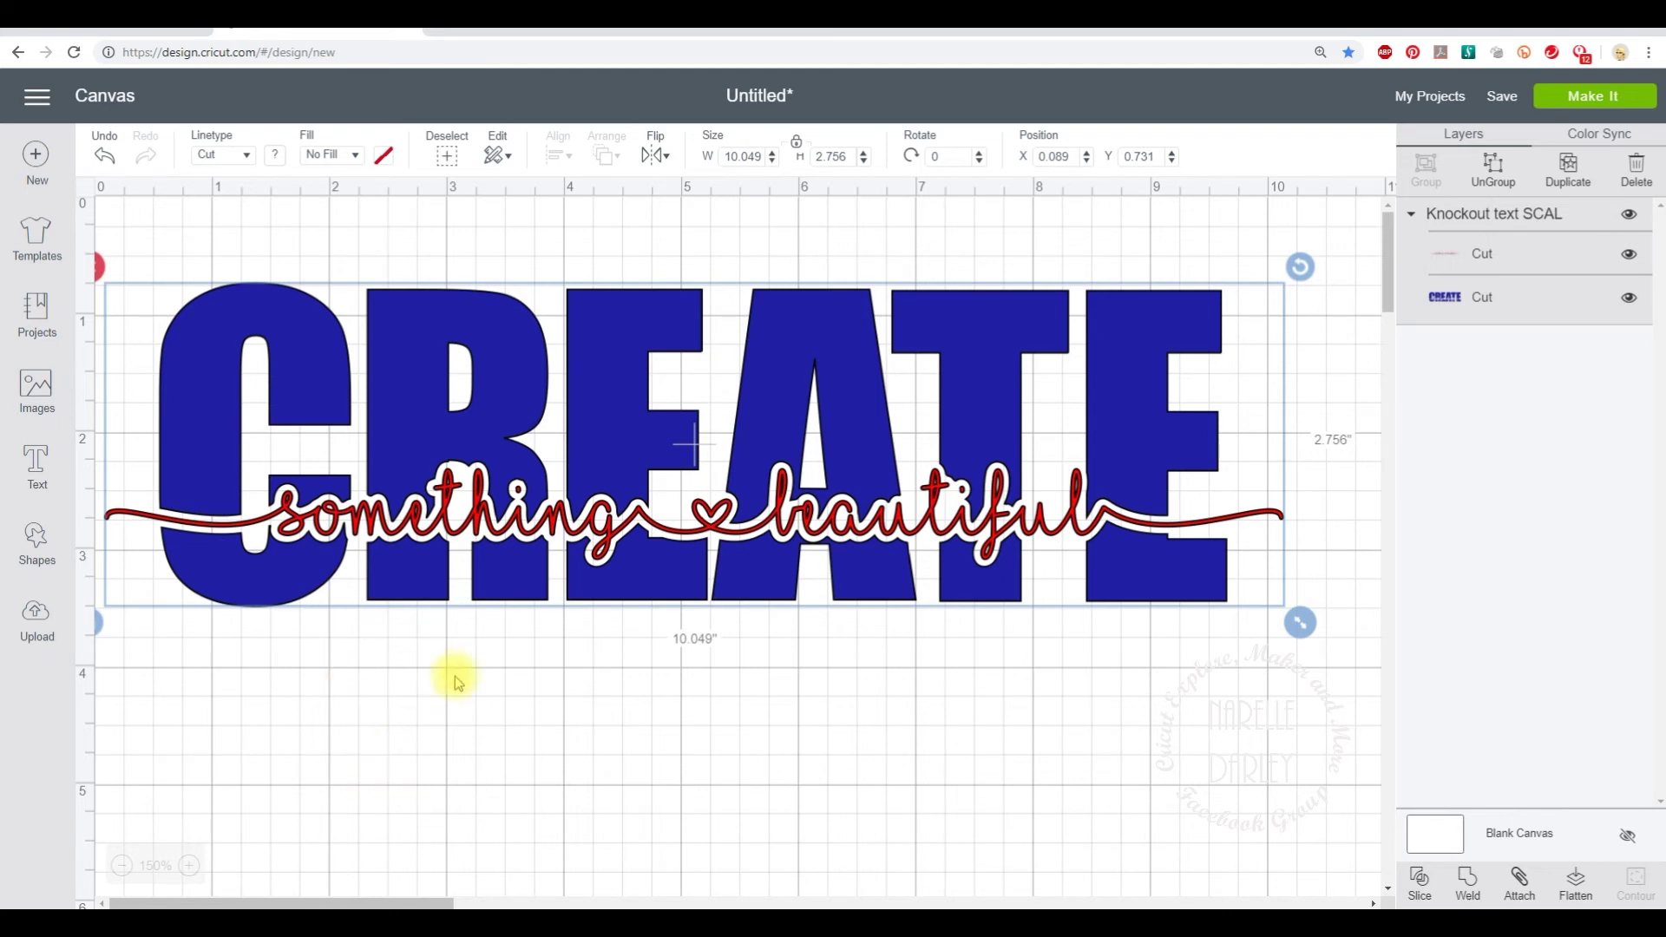
left_click_drag(523, 367, 559, 375)
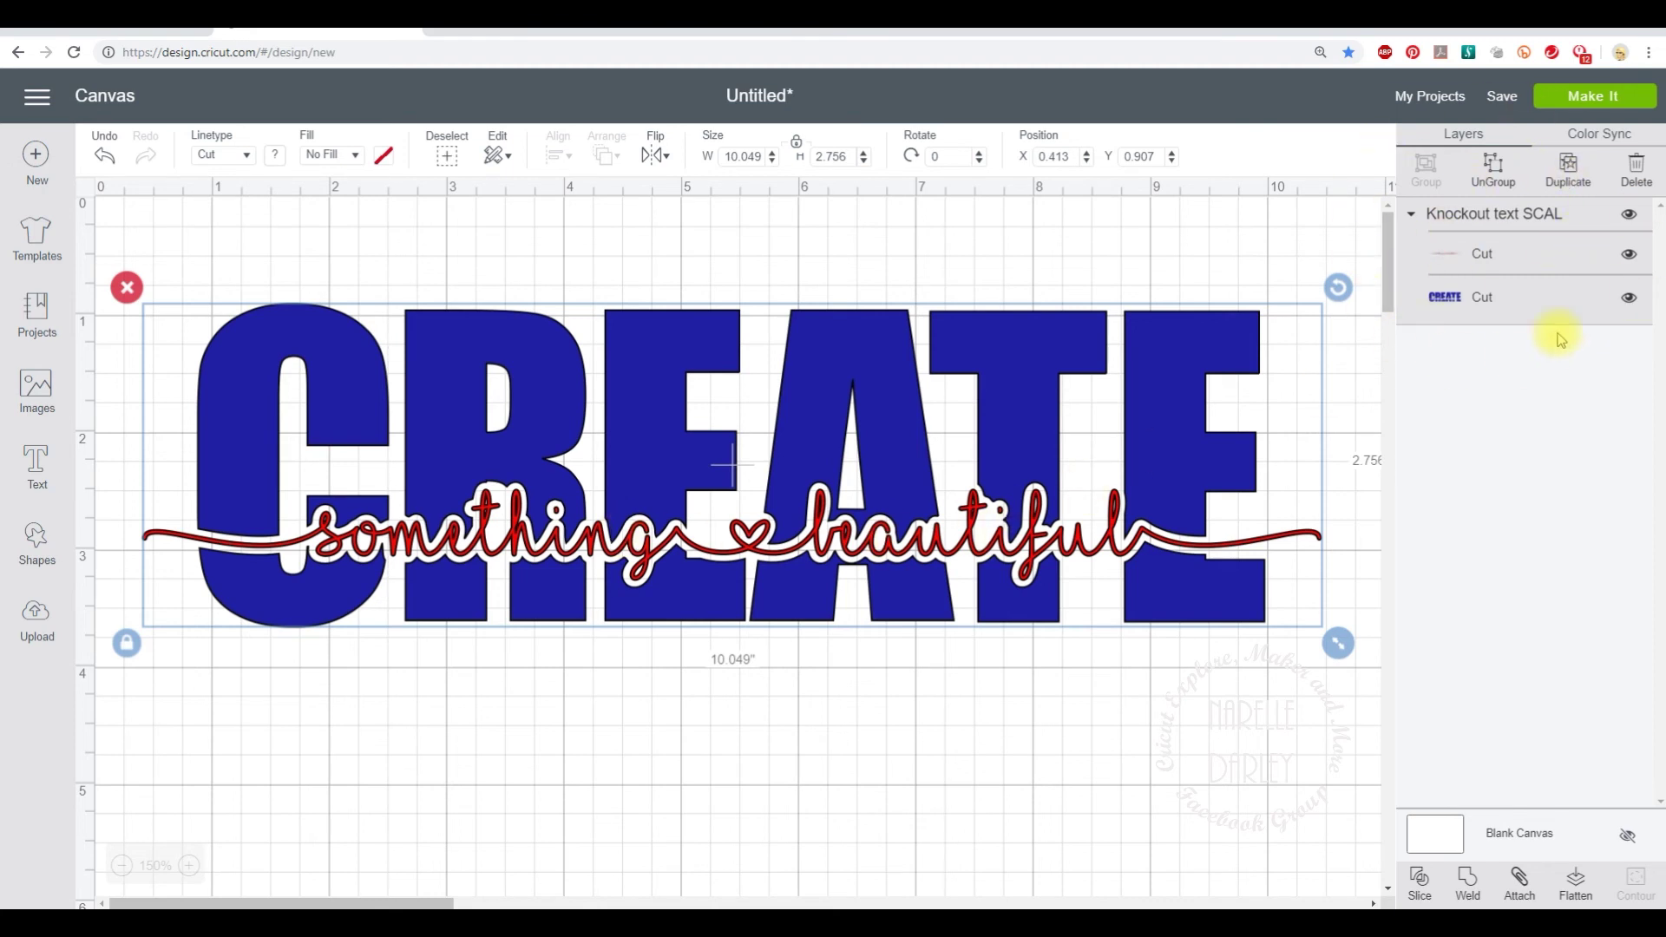
Change the "something beautiful" script layer's material color to golden yellow and deselect it.
left_click(1504, 257)
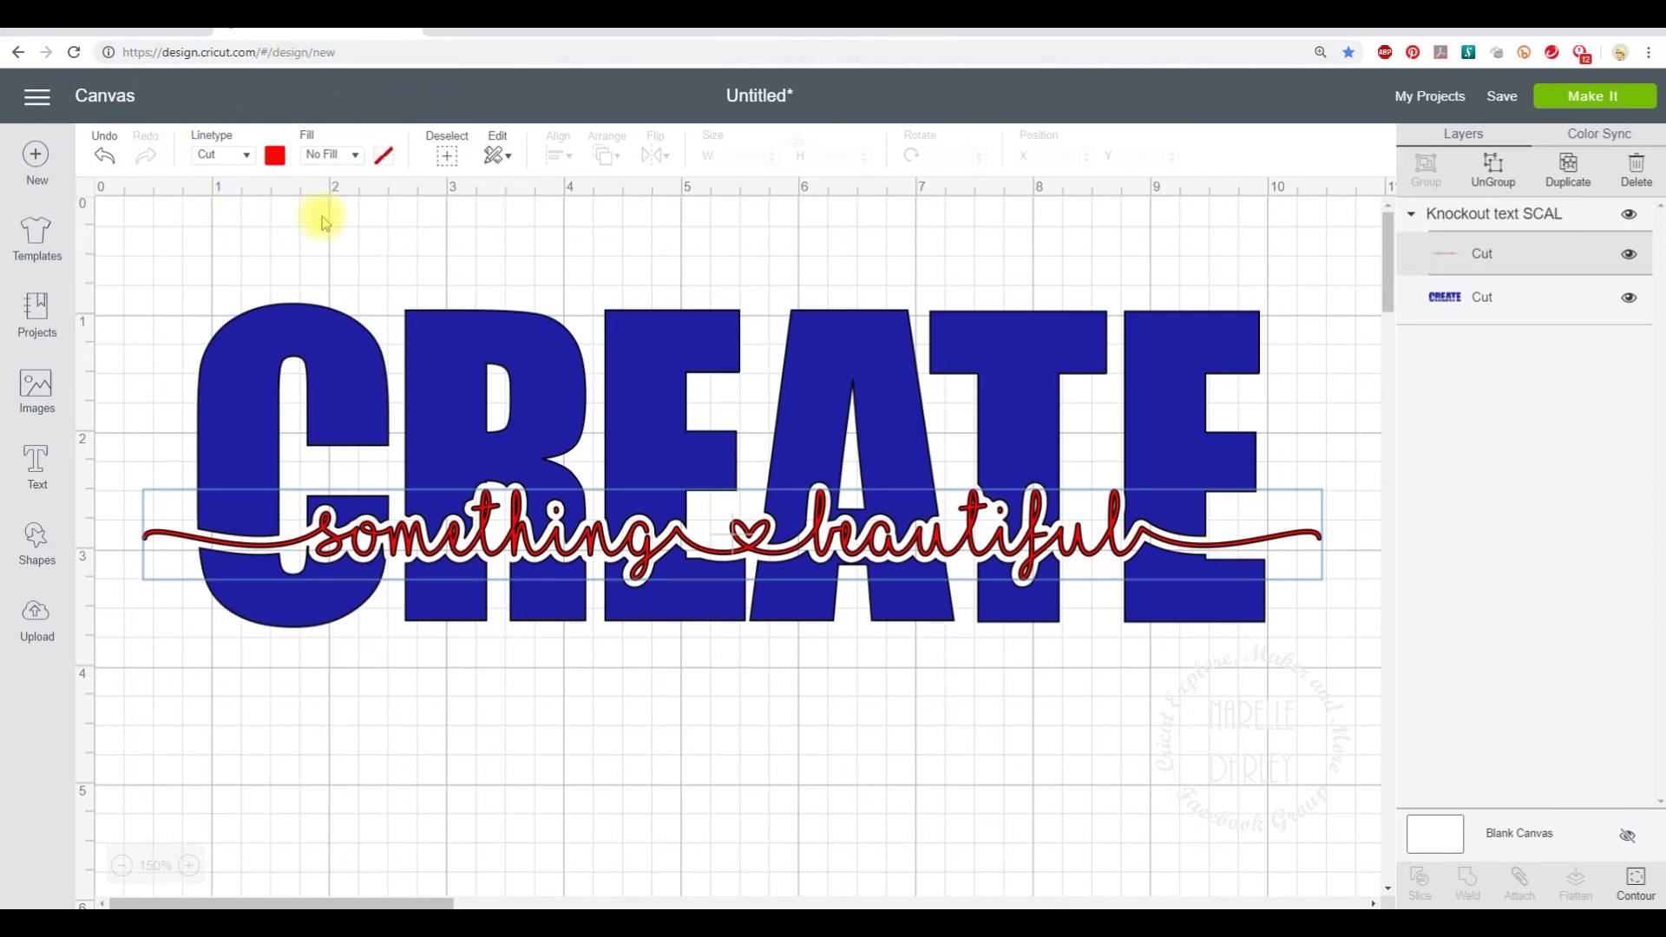
left_click(276, 158)
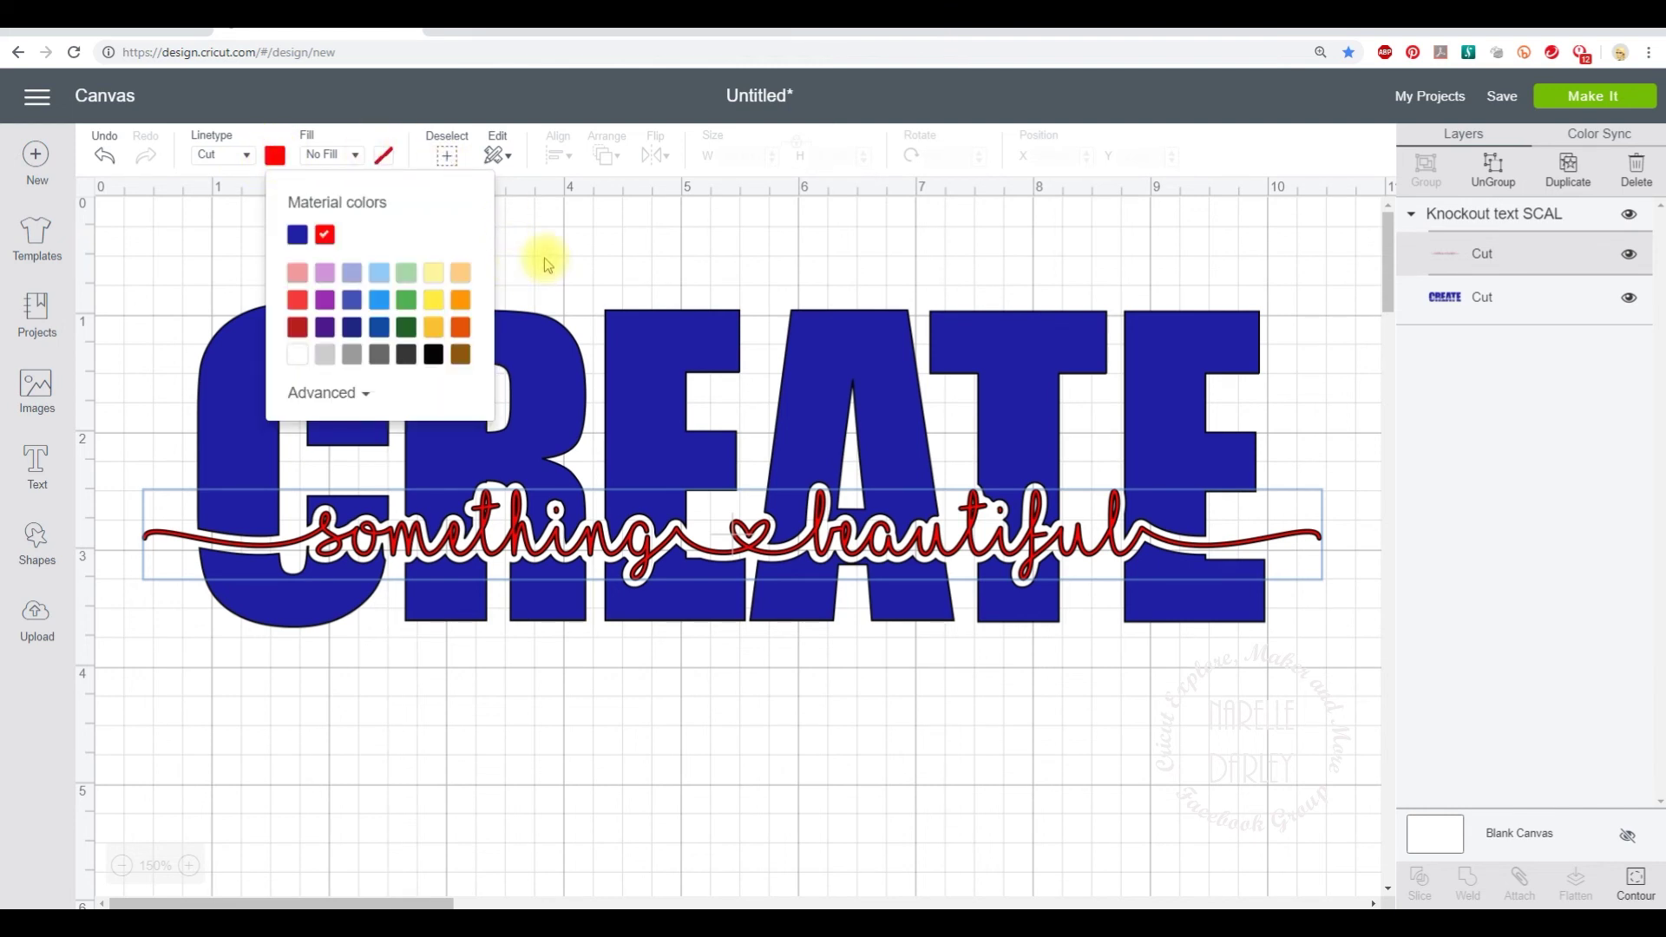
left_click(433, 327)
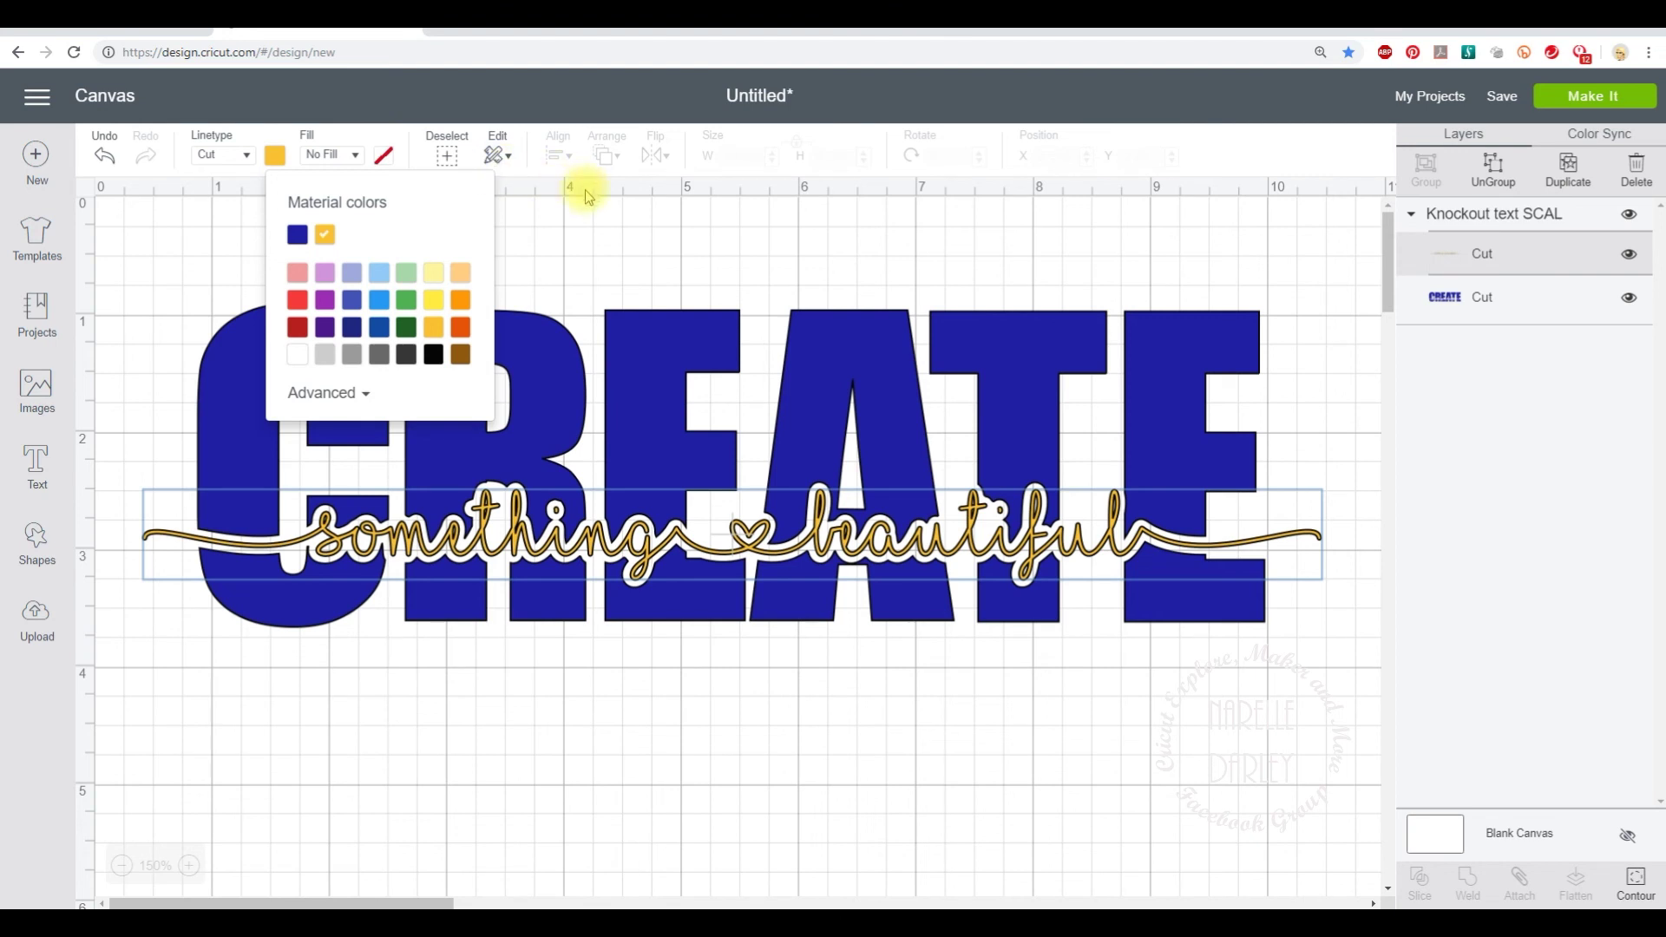
left_click(611, 234)
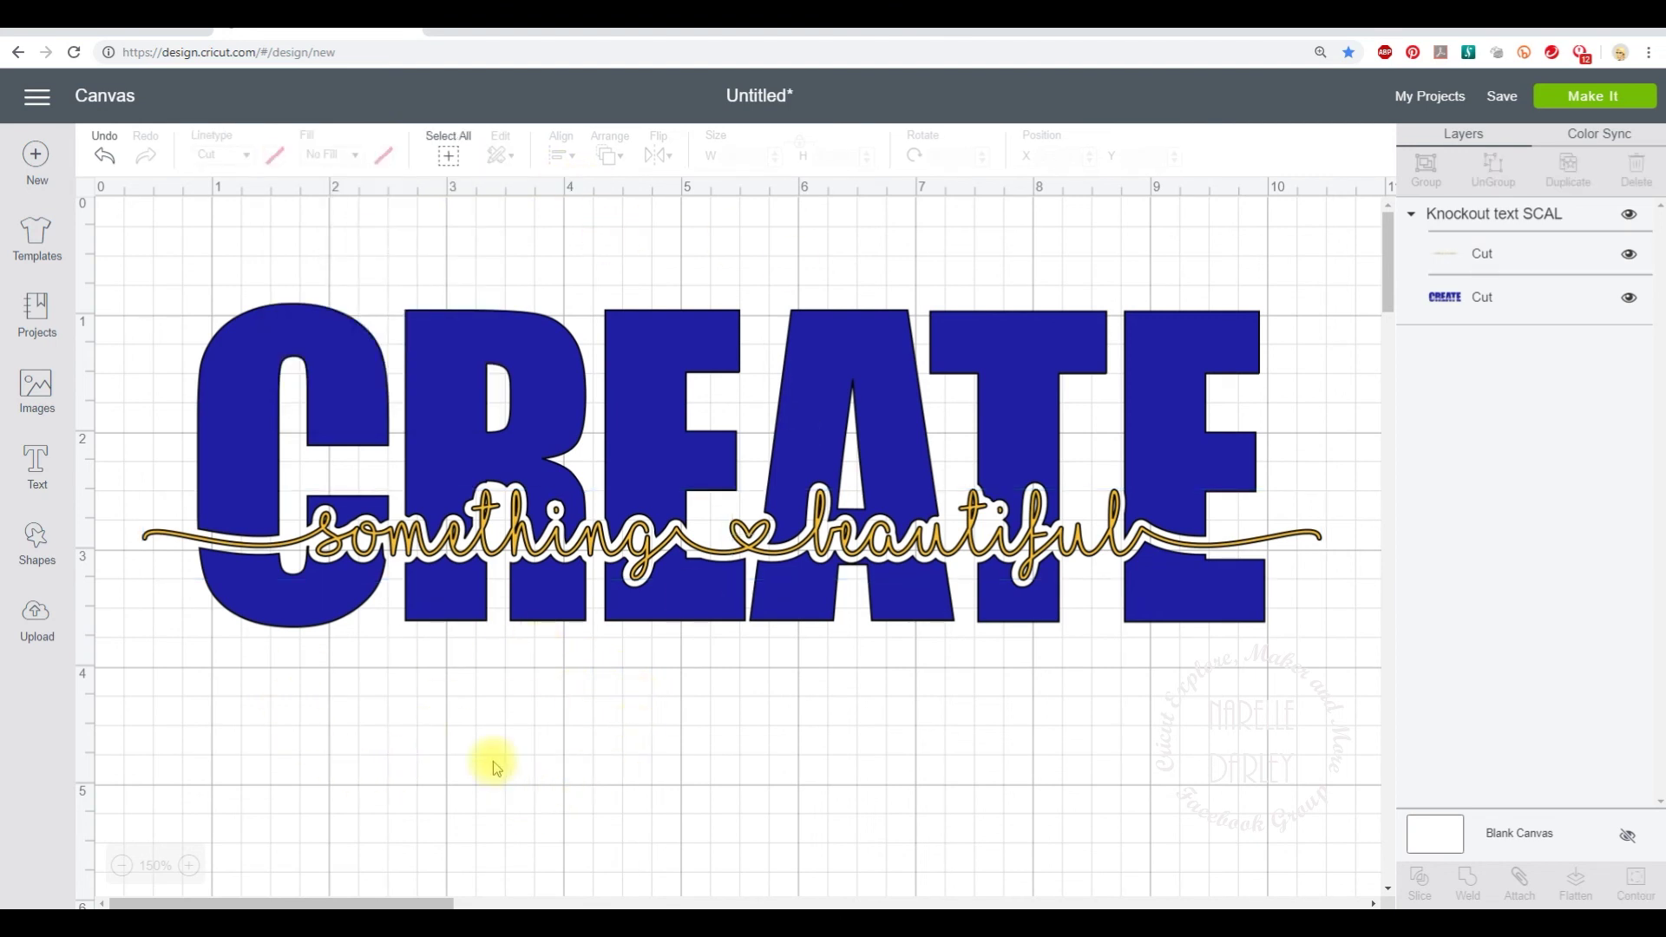
Preview the yellow script mat and the blue CREATE mat in the cut preparation, and return to the canvas.
left_click(1596, 97)
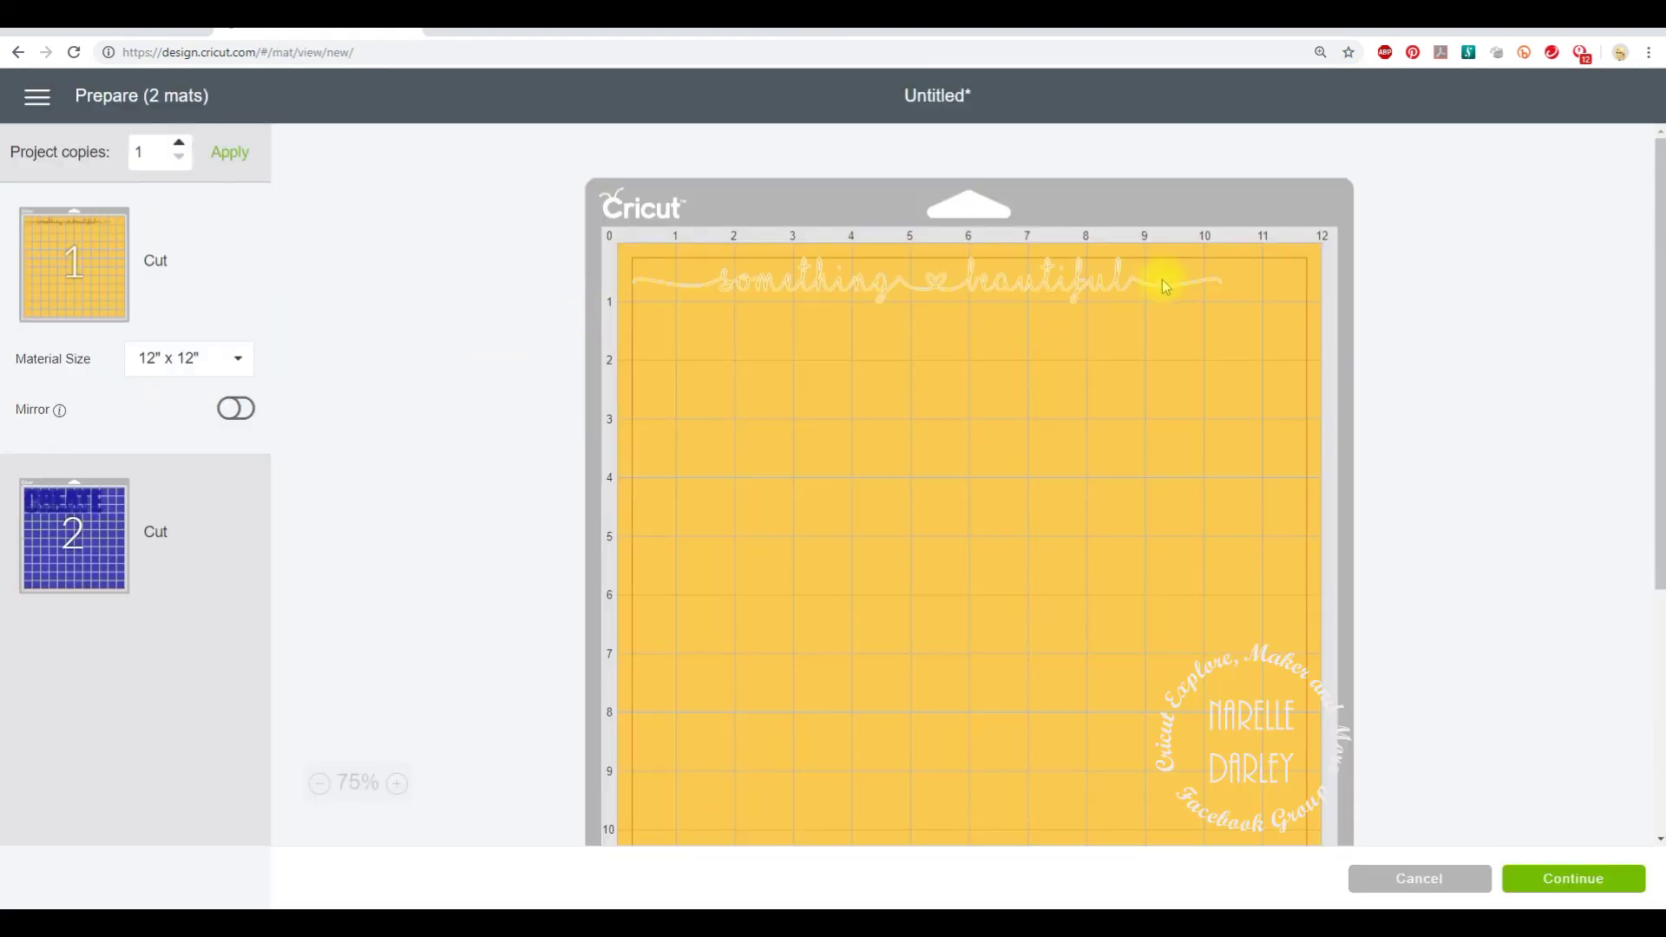
left_click(74, 524)
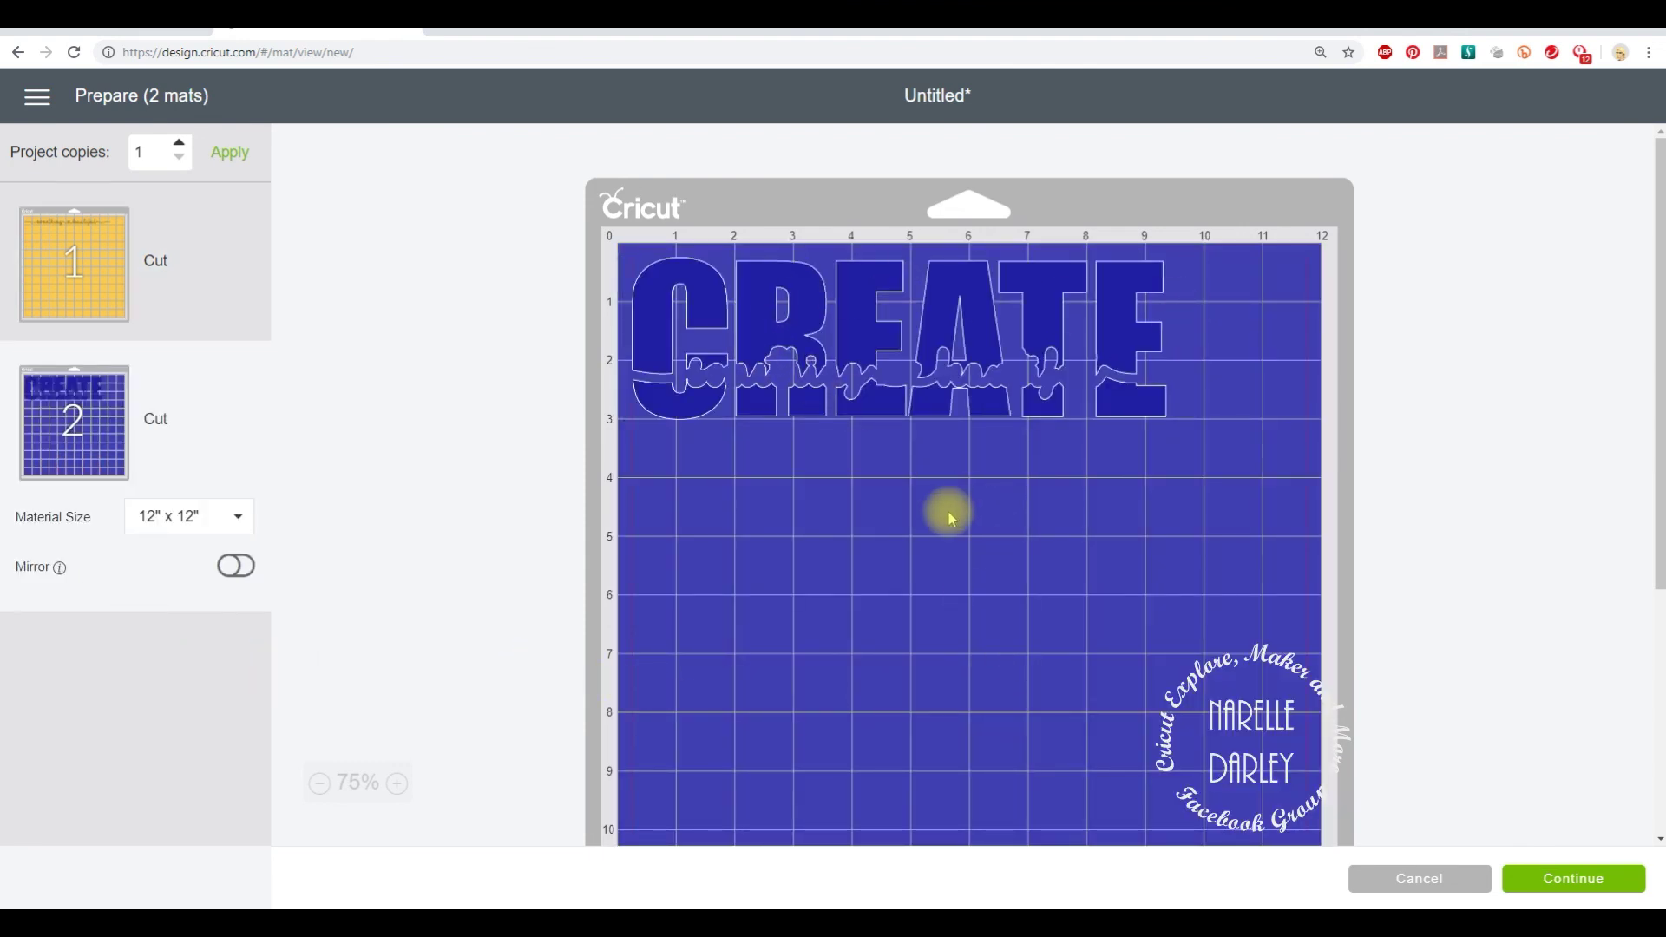
left_click(1419, 879)
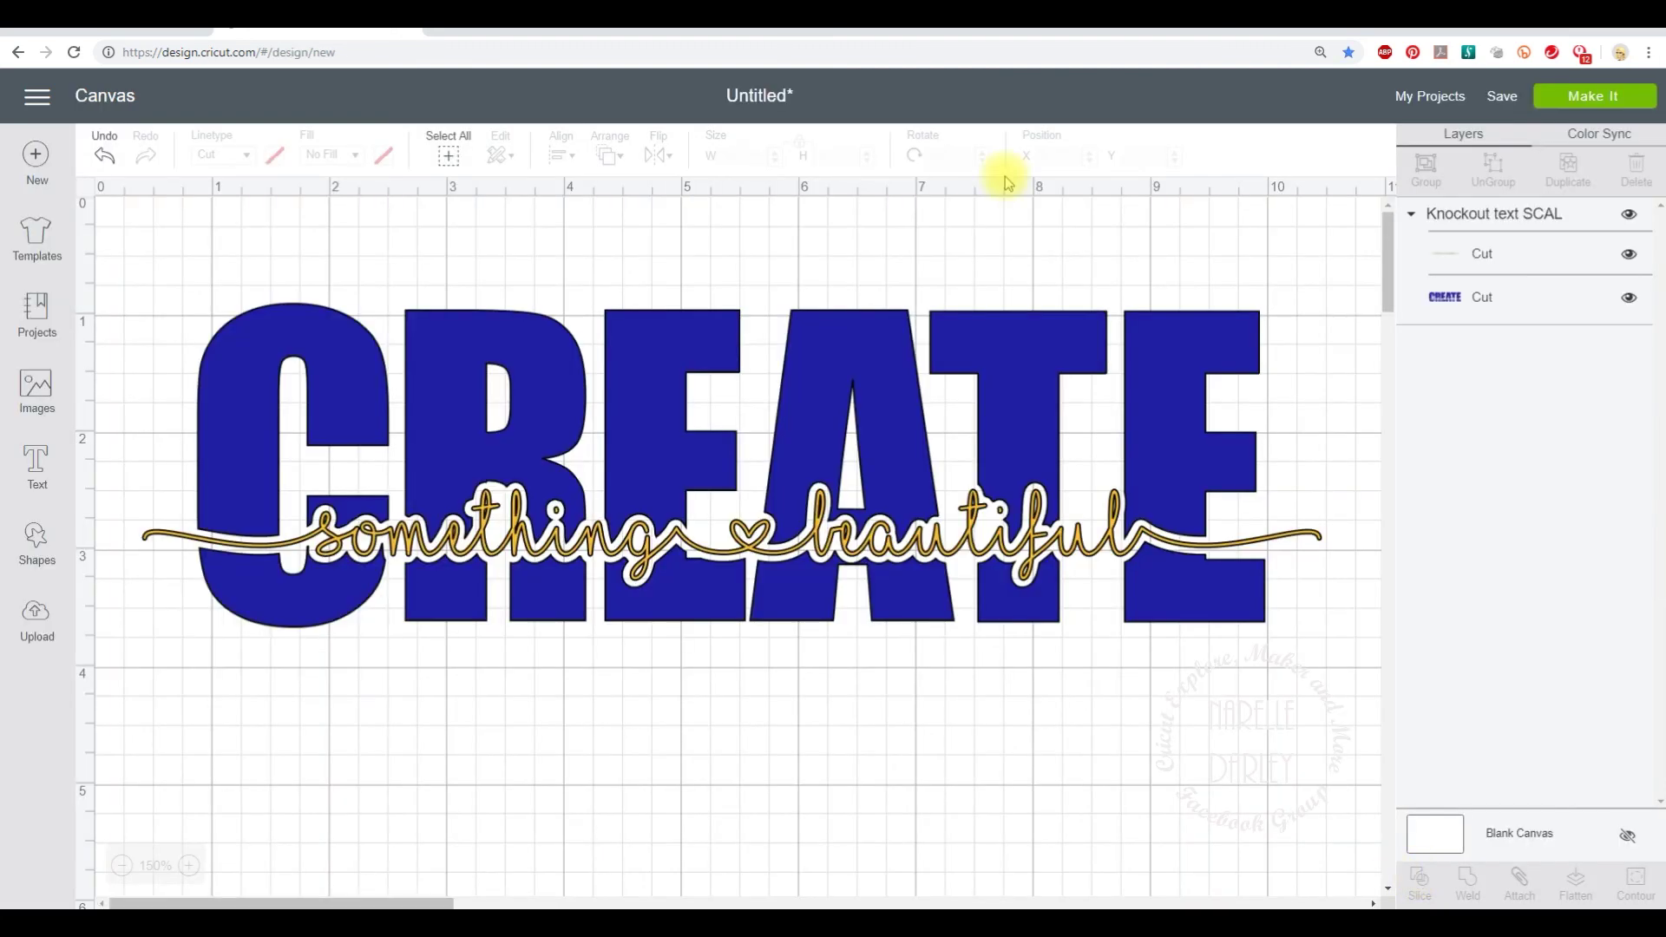